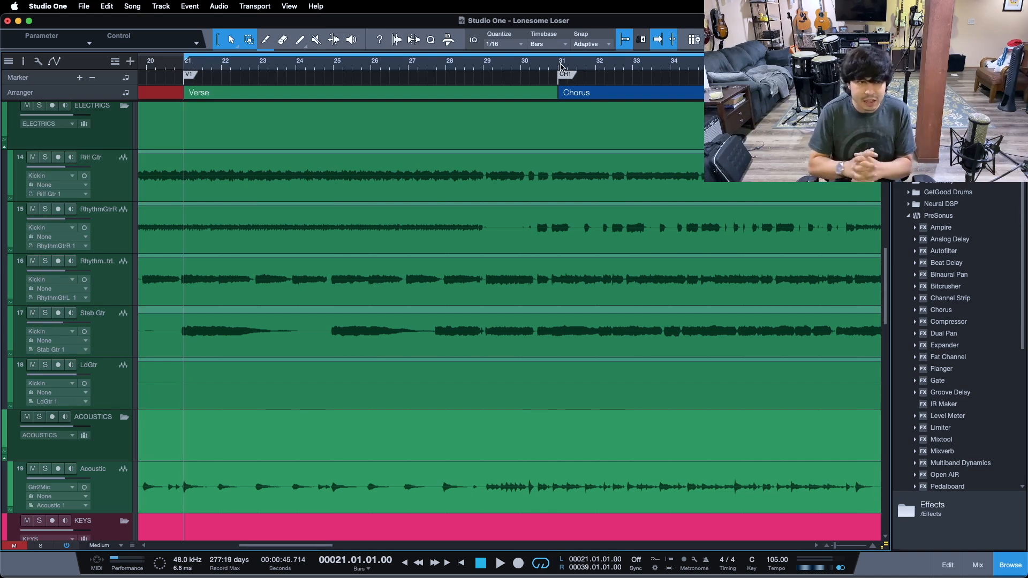
Step: Play the song from the verse and solo the ELECTRICS folder to hear all the electric guitars together
{"action": "left_click", "coordinate": [117, 186]}
{"action": "left_click", "coordinate": [112, 221]}
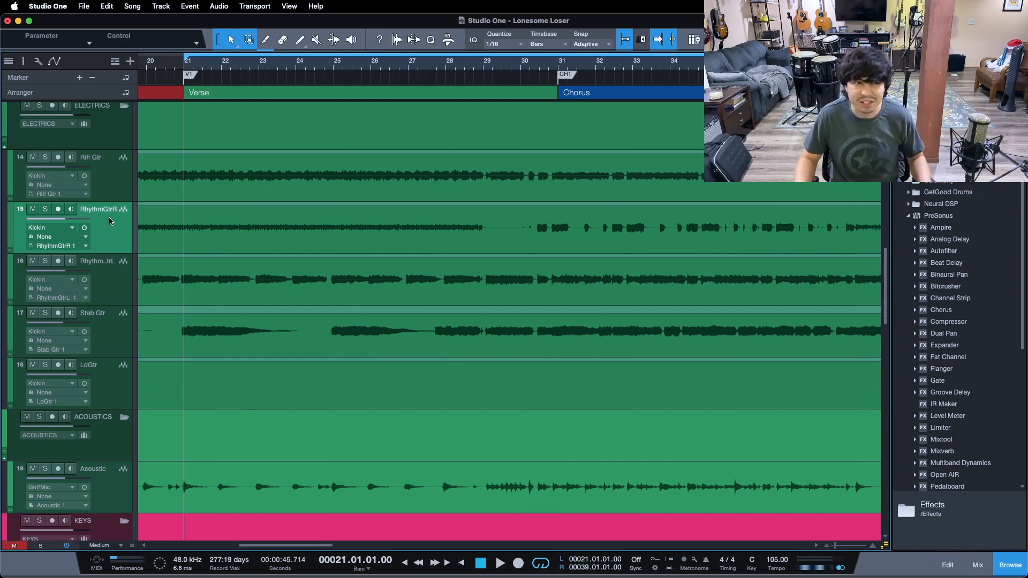
{"action": "left_click", "coordinate": [119, 182]}
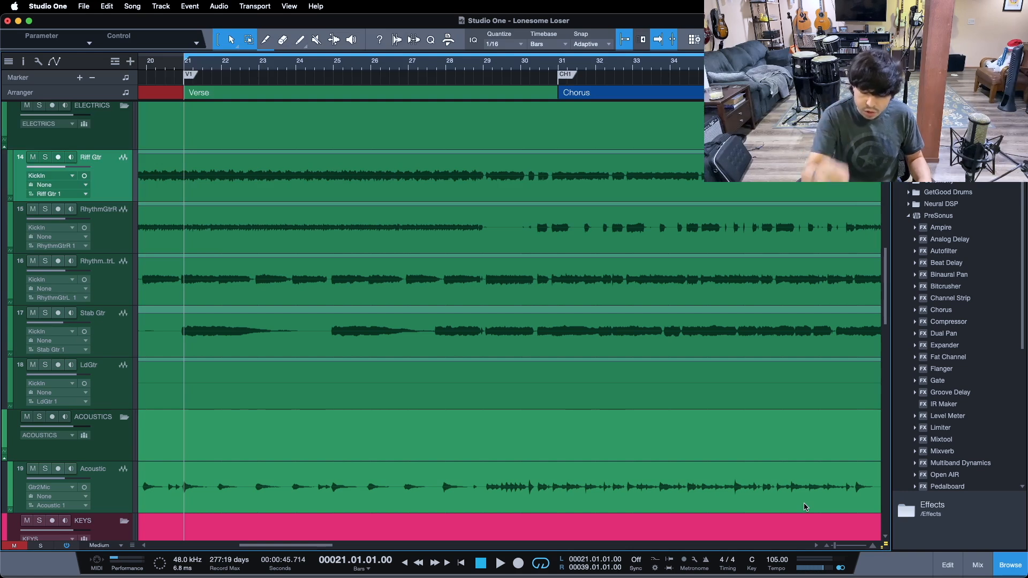
{"action": "key", "text": "space"}
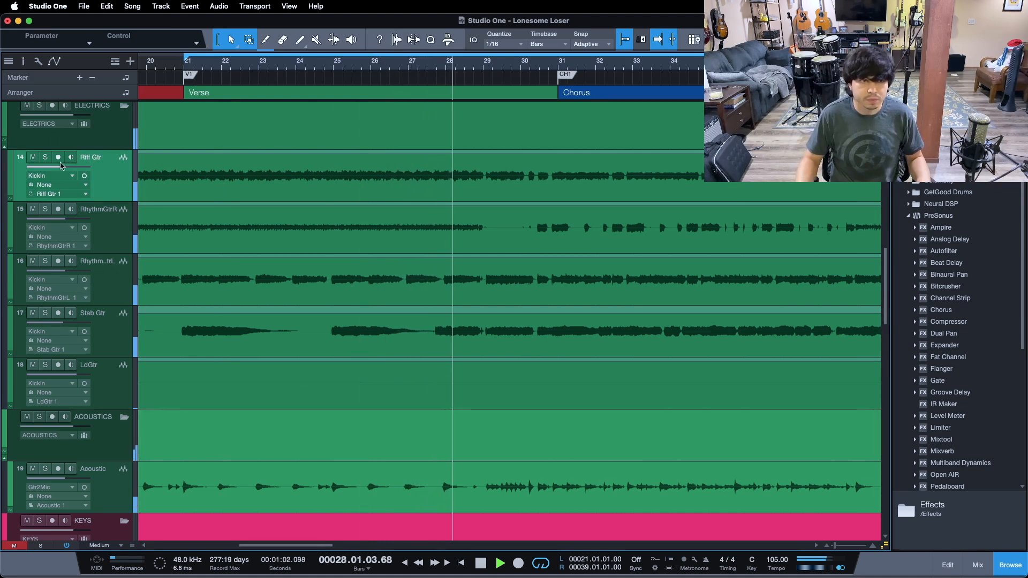
{"action": "left_click", "coordinate": [40, 105]}
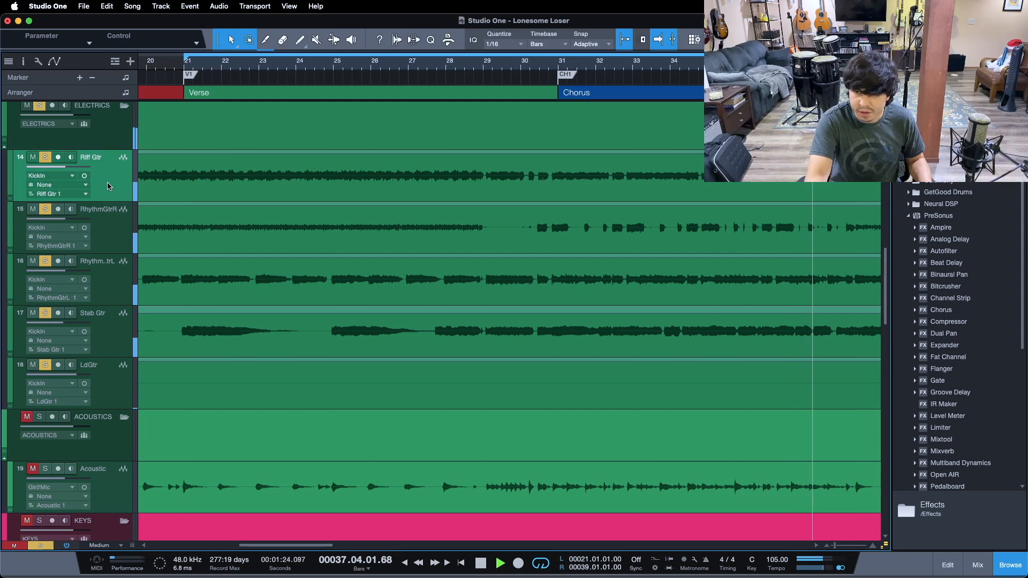
{"action": "key", "text": "space"}
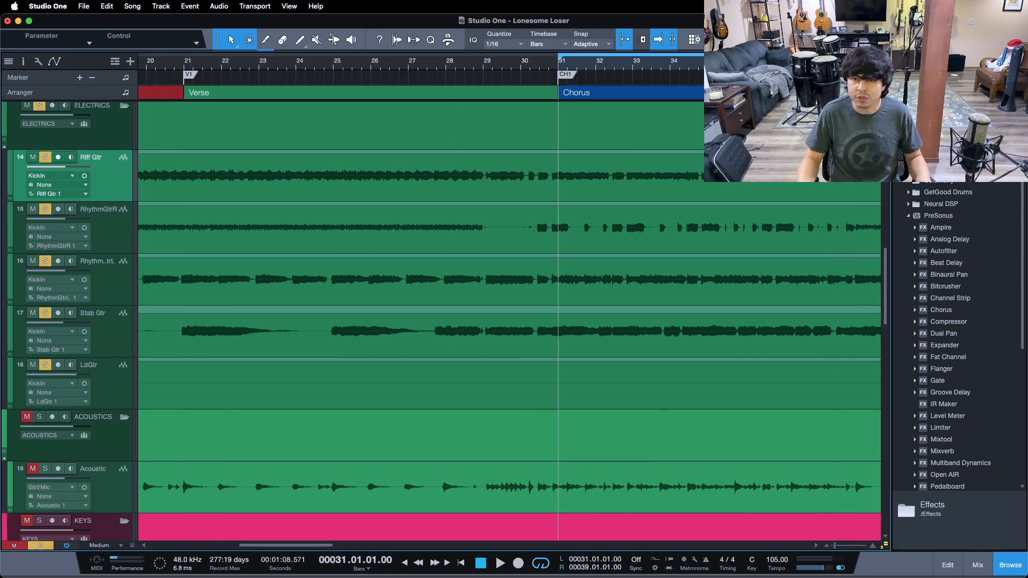
Step: Set the loop range to the Verse, bars 21 to 31, and solo only the Riff Gtr track
{"action": "left_click_drag", "start_coordinate": [738, 65], "coordinate": [616, 62]}
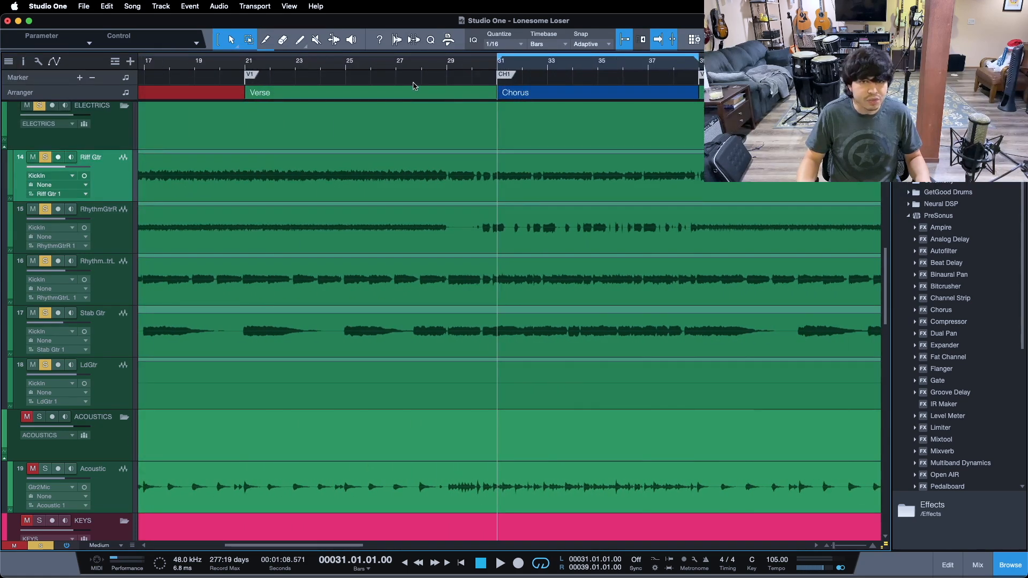
{"action": "double_click", "coordinate": [349, 75]}
{"action": "left_click_drag", "start_coordinate": [355, 73], "coordinate": [395, 82]}
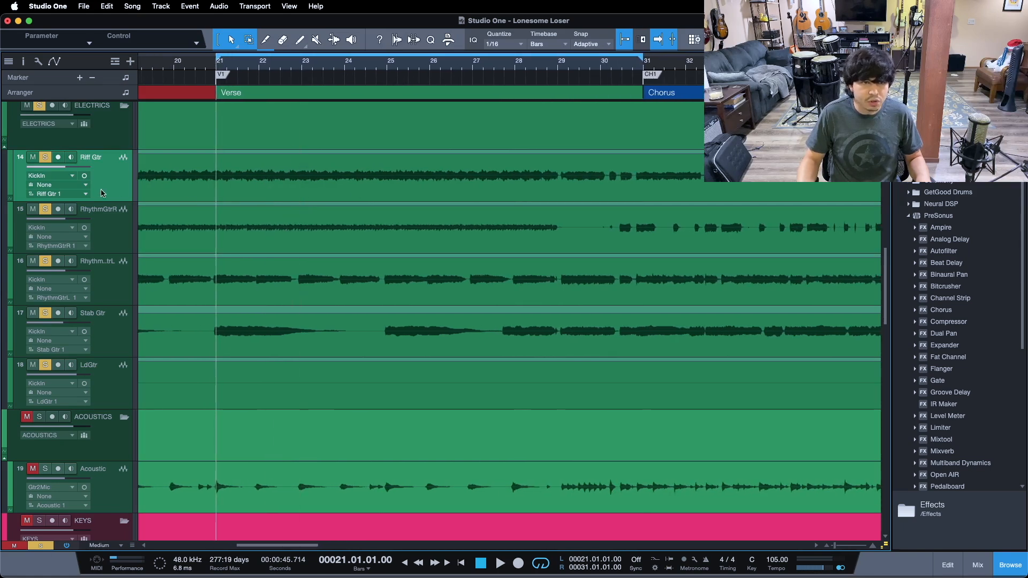
{"action": "left_click", "coordinate": [41, 158]}
{"action": "left_click", "coordinate": [45, 158]}
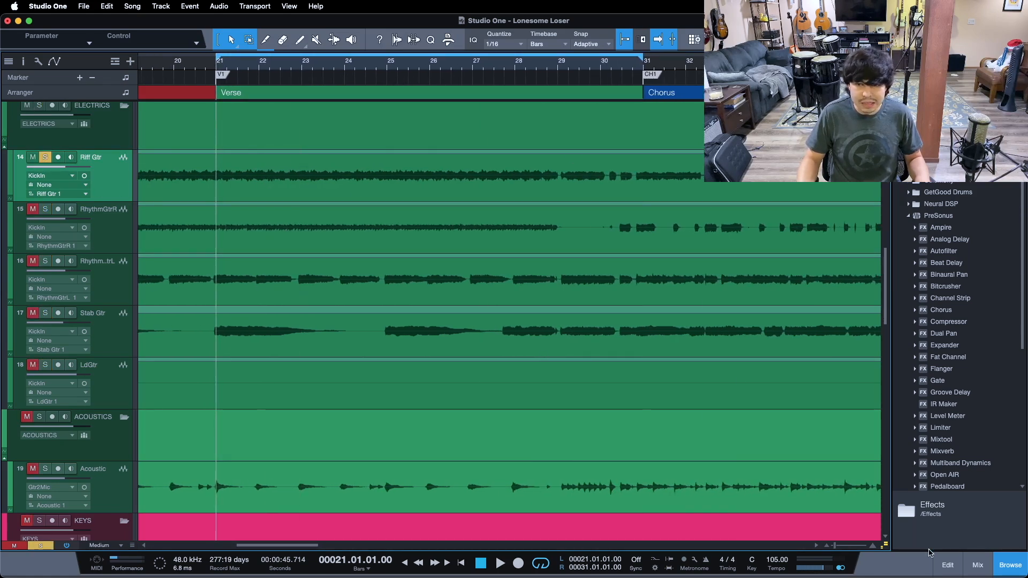
Step: Open the mixer, expand it to show the channels' inserts and sends, and select the Riff Gtr channel
{"action": "left_click", "coordinate": [977, 565]}
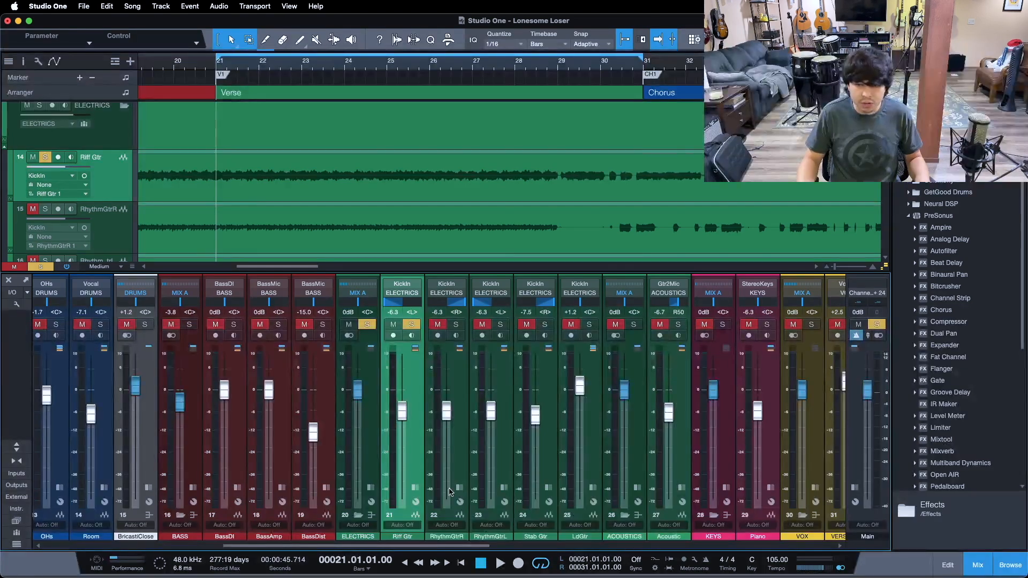
{"action": "left_click", "coordinate": [415, 488]}
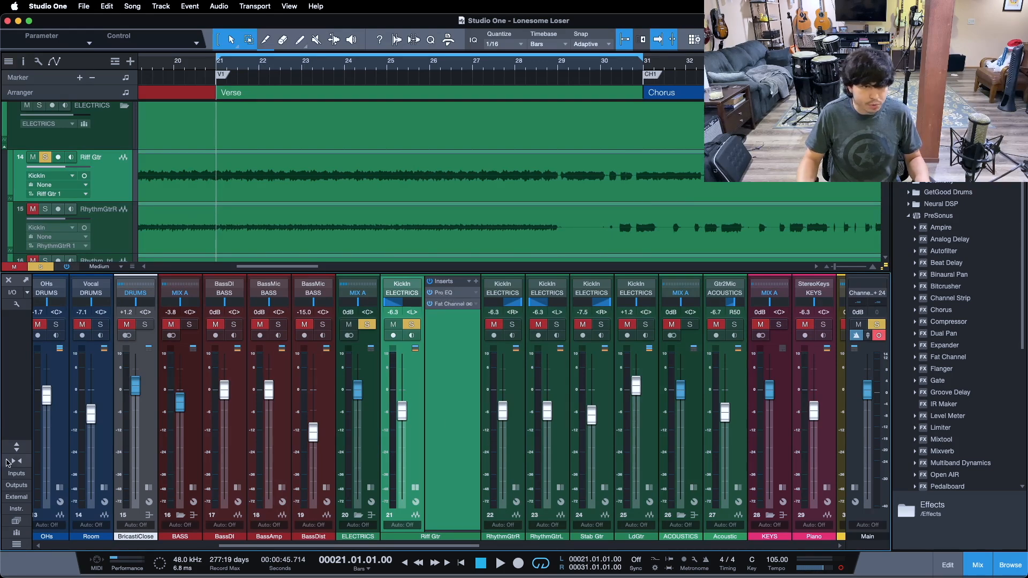
{"action": "left_click", "coordinate": [15, 451]}
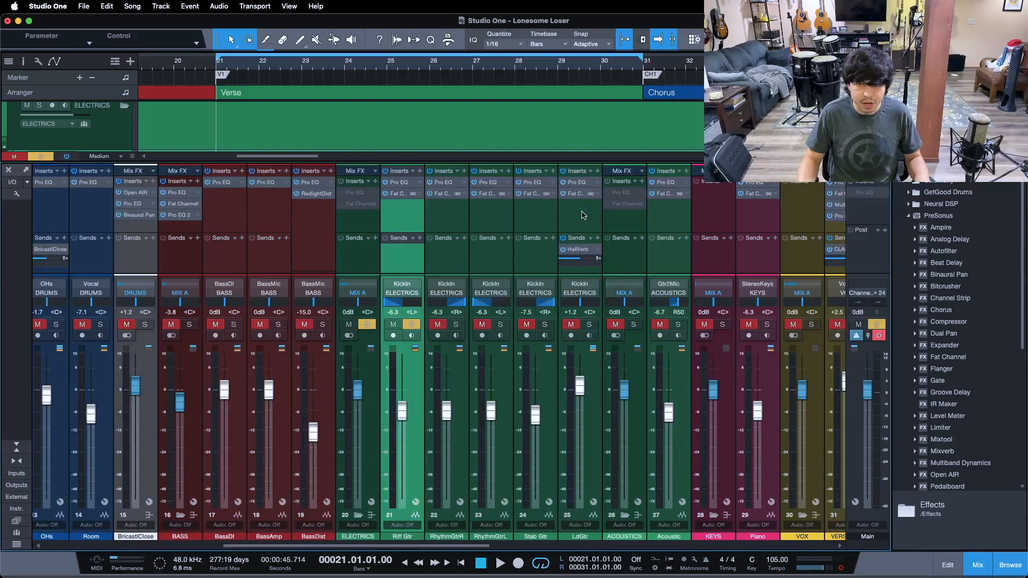
{"action": "left_click", "coordinate": [541, 219], "text": "shift"}
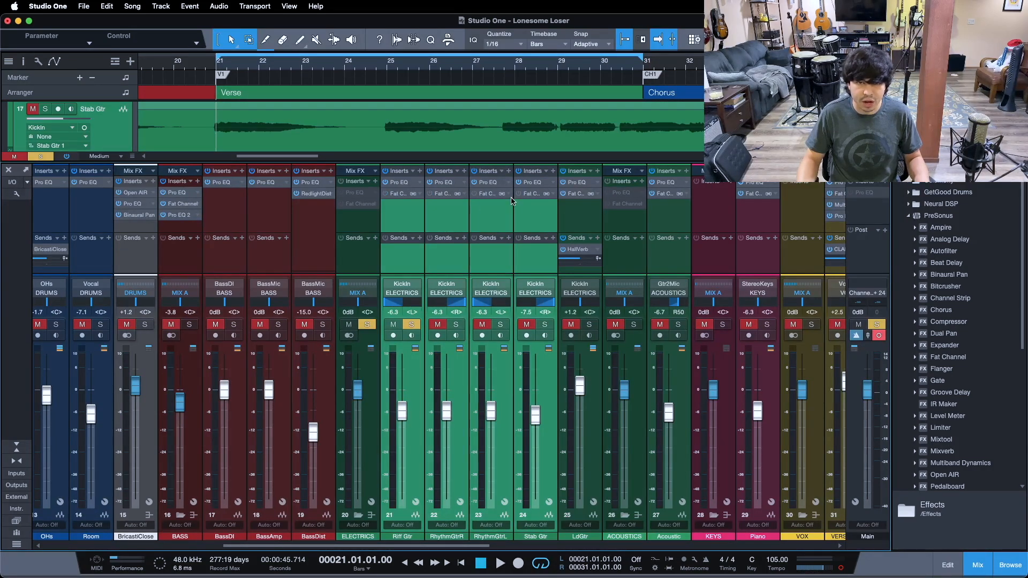
{"action": "left_click", "coordinate": [403, 222]}
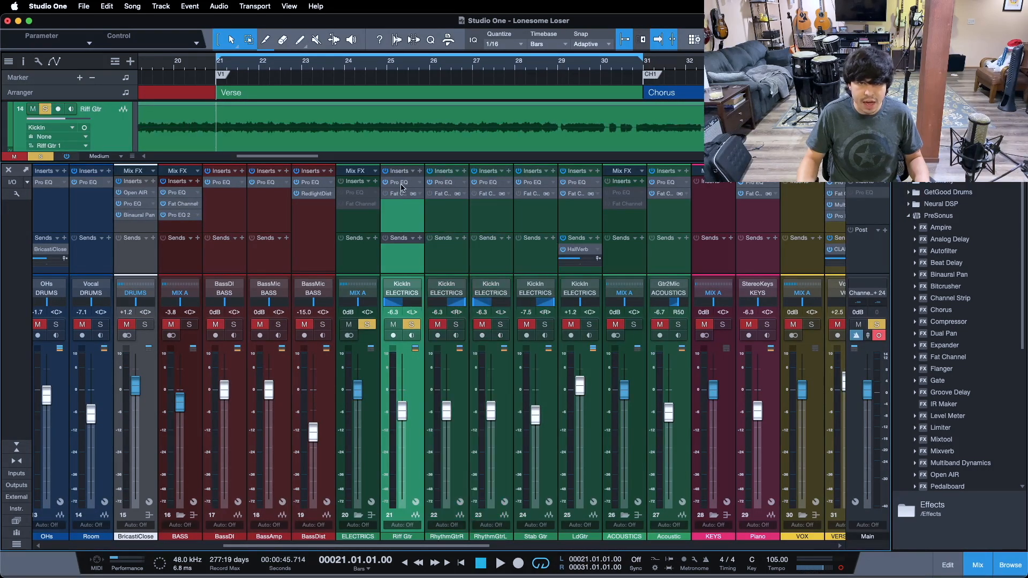
Step: Open the Riff Gtr channel's Pro EQ and switch off its LC, HMF and HC bands
{"action": "double_click", "coordinate": [402, 185]}
{"action": "left_click_drag", "start_coordinate": [285, 243], "coordinate": [712, 196]}
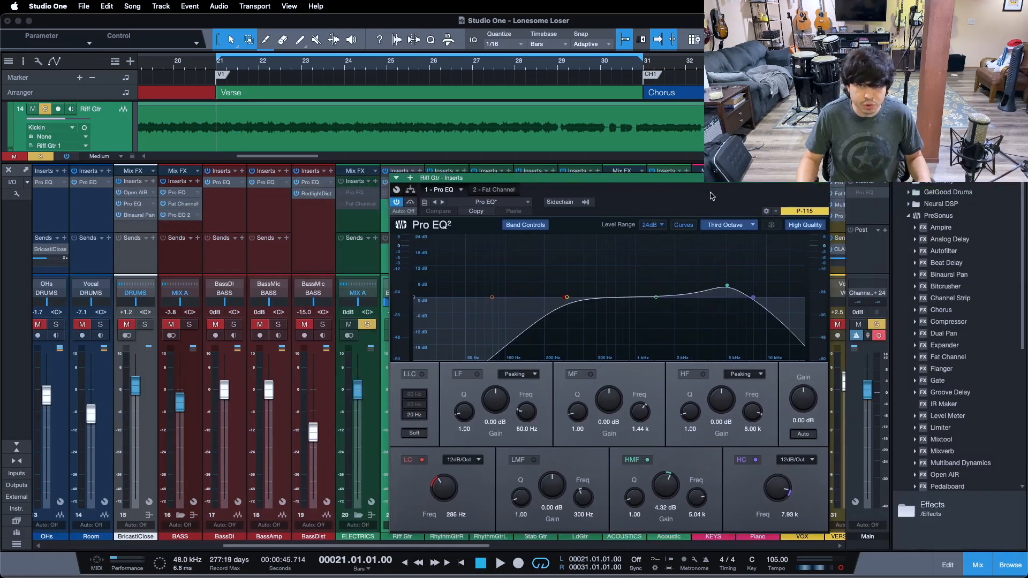
{"action": "left_click", "coordinate": [422, 461]}
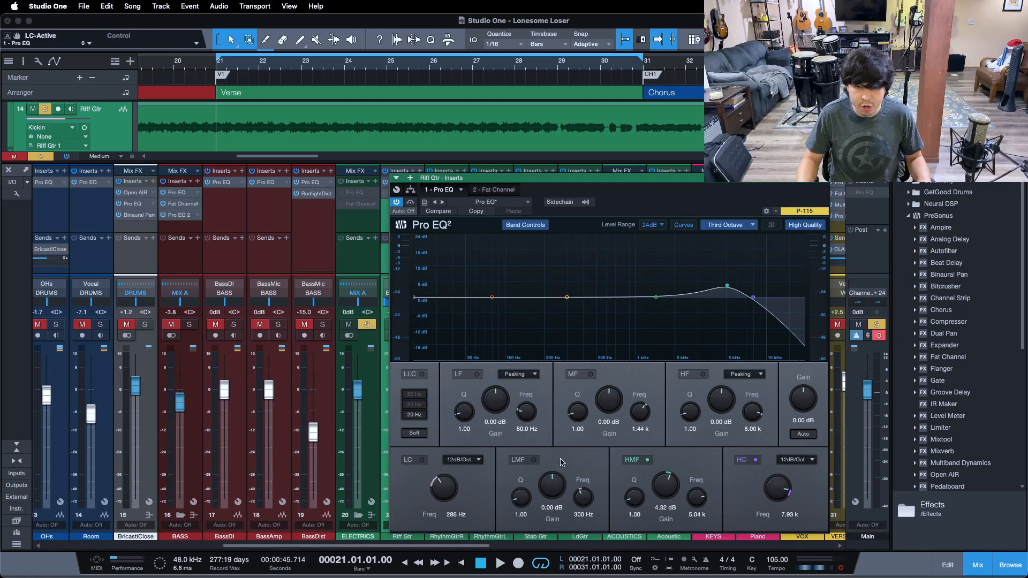
{"action": "left_click", "coordinate": [630, 461]}
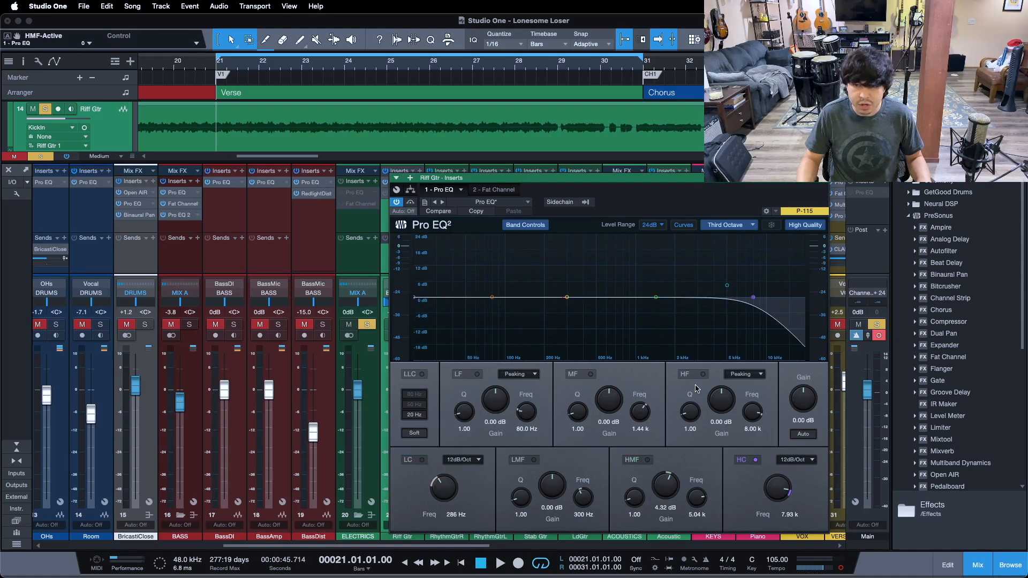
{"action": "left_click", "coordinate": [755, 461]}
Step: Listen to the Riff Gtr verse without EQ, arranging the EQ window and a compact mixer with the channel's inserts beside its fader
{"action": "key", "text": "space"}
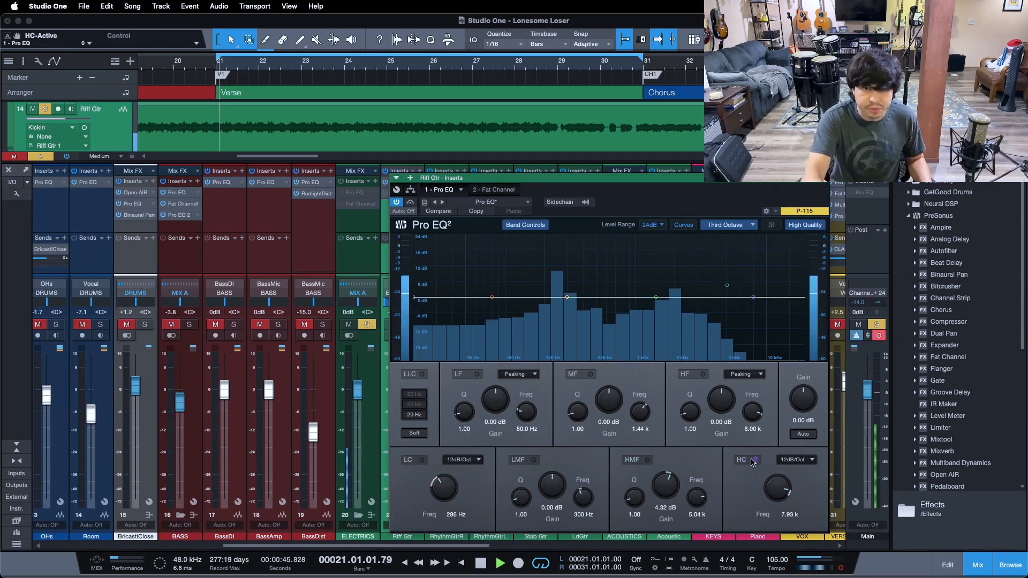
{"action": "left_click_drag", "start_coordinate": [647, 206], "coordinate": [687, 200]}
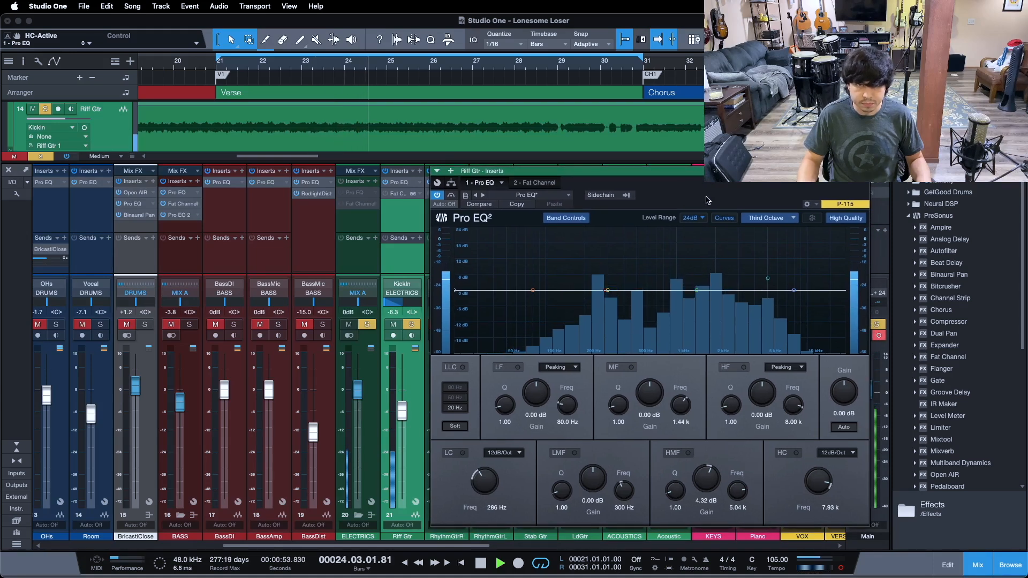
{"action": "double_click", "coordinate": [411, 474]}
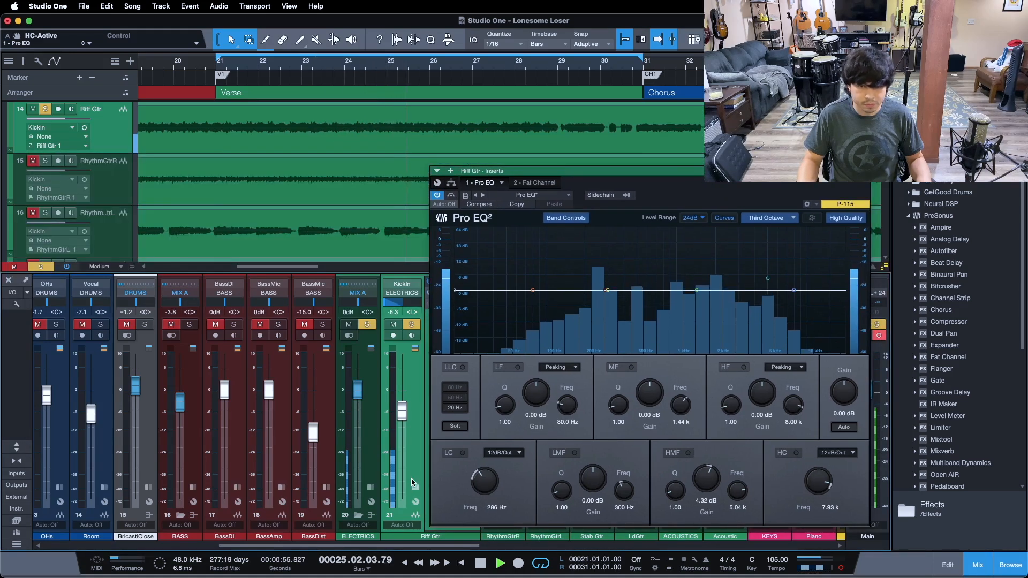
{"action": "left_click_drag", "start_coordinate": [362, 546], "coordinate": [401, 545]}
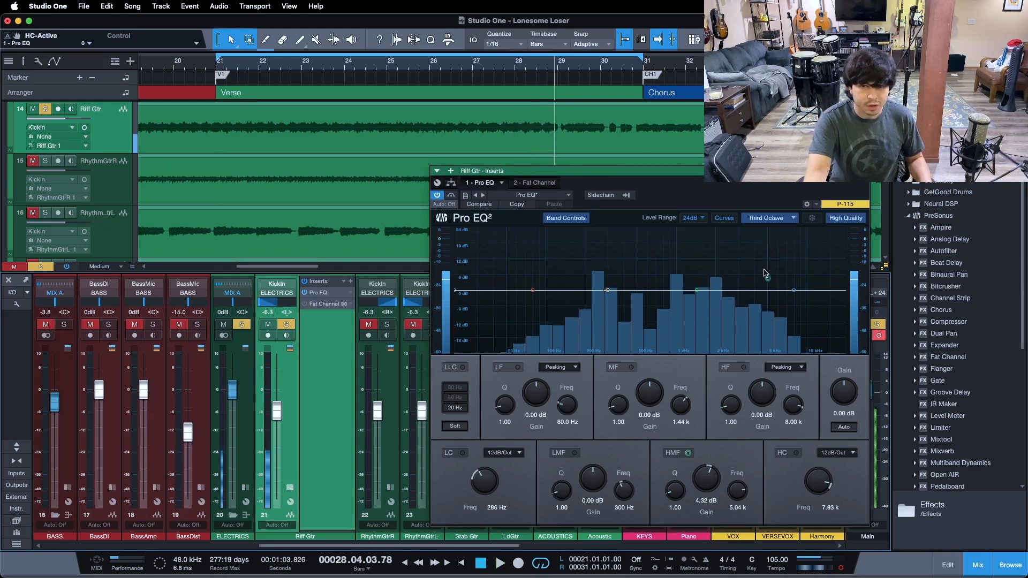
{"action": "key", "text": "space"}
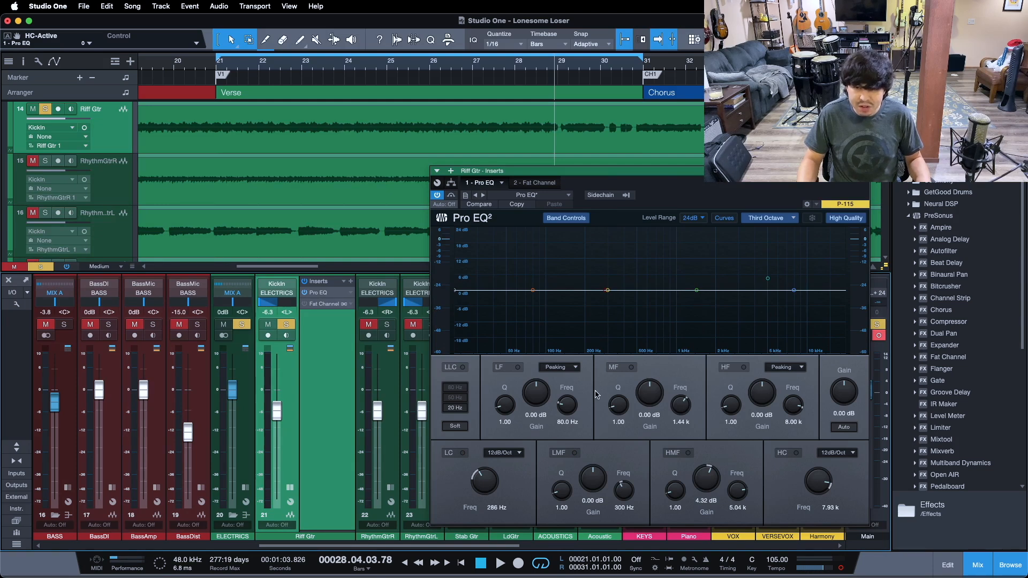
Step: Audition the soloed Riff Gtr from bar 21 and enable the Pro EQ's LC filter during playback
{"action": "scroll", "coordinate": [336, 202], "scroll_direction": "up", "scroll_amount": 3}
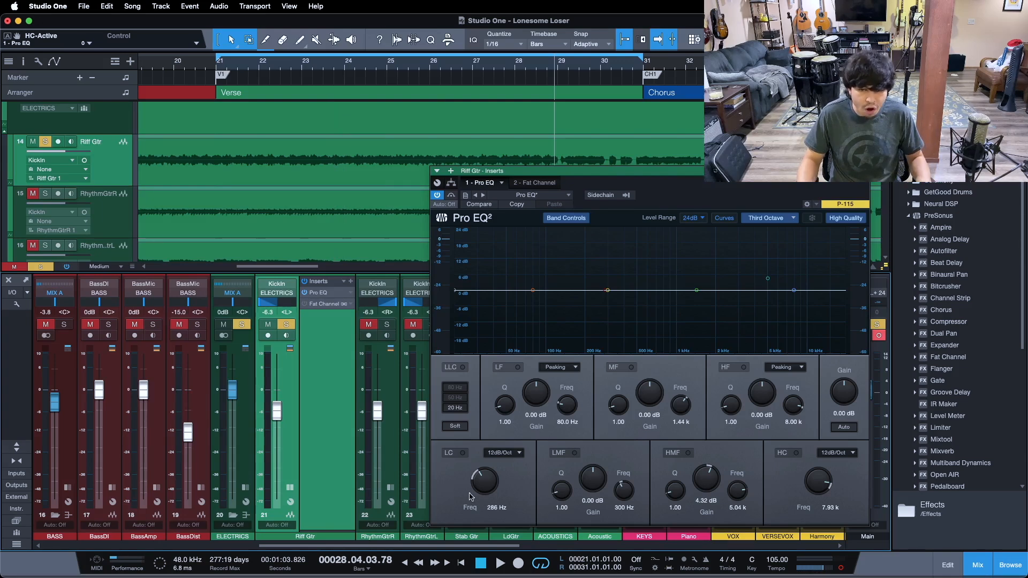
{"action": "left_click", "coordinate": [449, 454]}
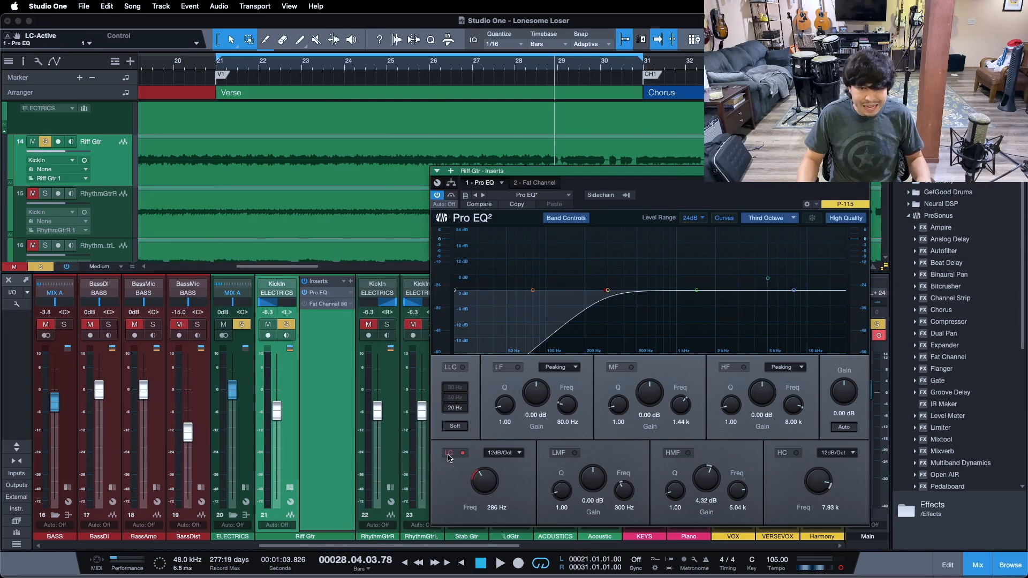
{"action": "left_click", "coordinate": [448, 454]}
{"action": "key", "text": "KP_1"}
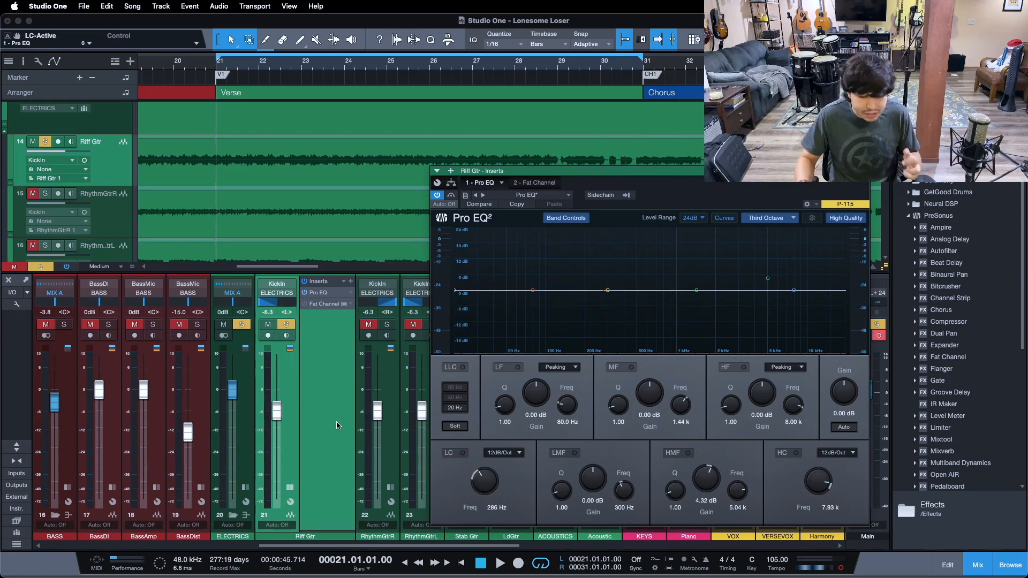
{"action": "key", "text": "space"}
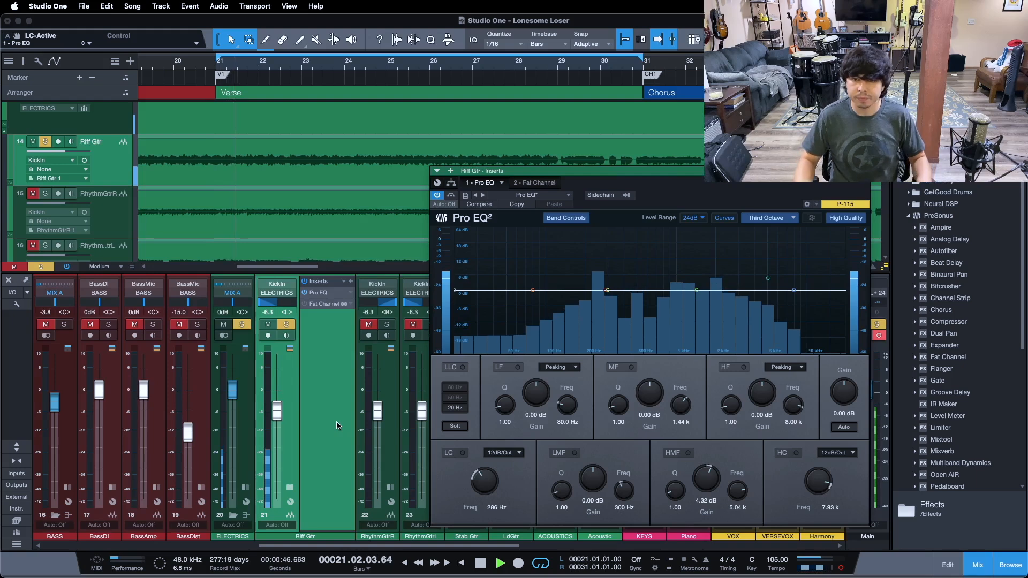
{"action": "left_click", "coordinate": [453, 455]}
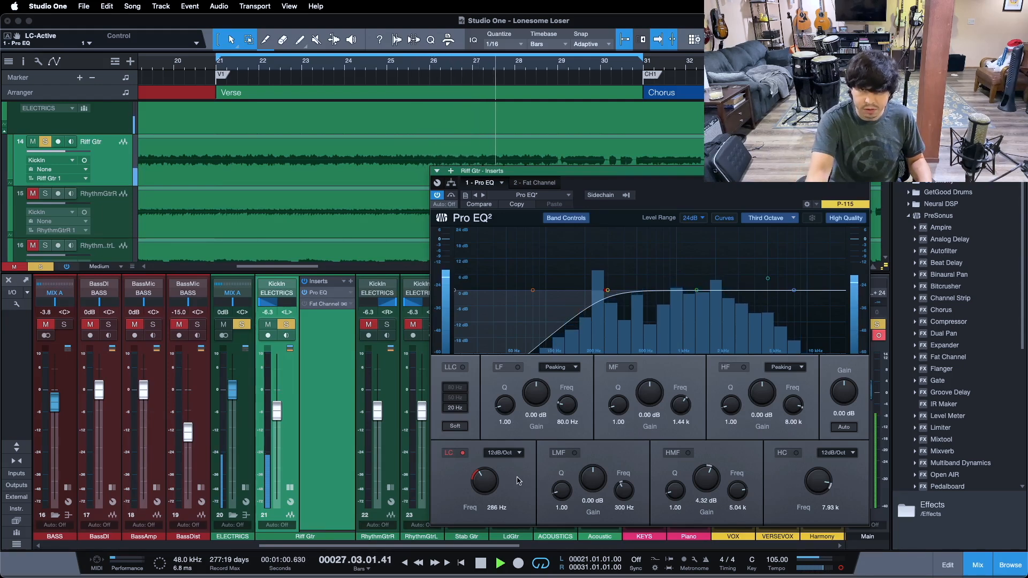
{"action": "key", "text": "space"}
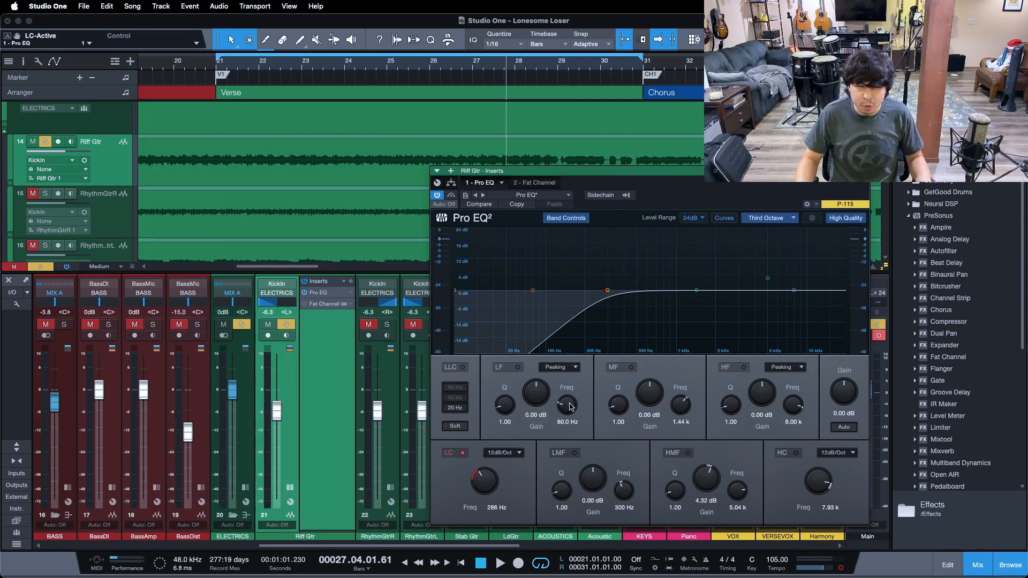
Step: Compare the soloed Riff Gtr from bar 21 with and without the Pro EQ's HC filter, leaving the filter enabled
{"action": "left_click", "coordinate": [783, 455]}
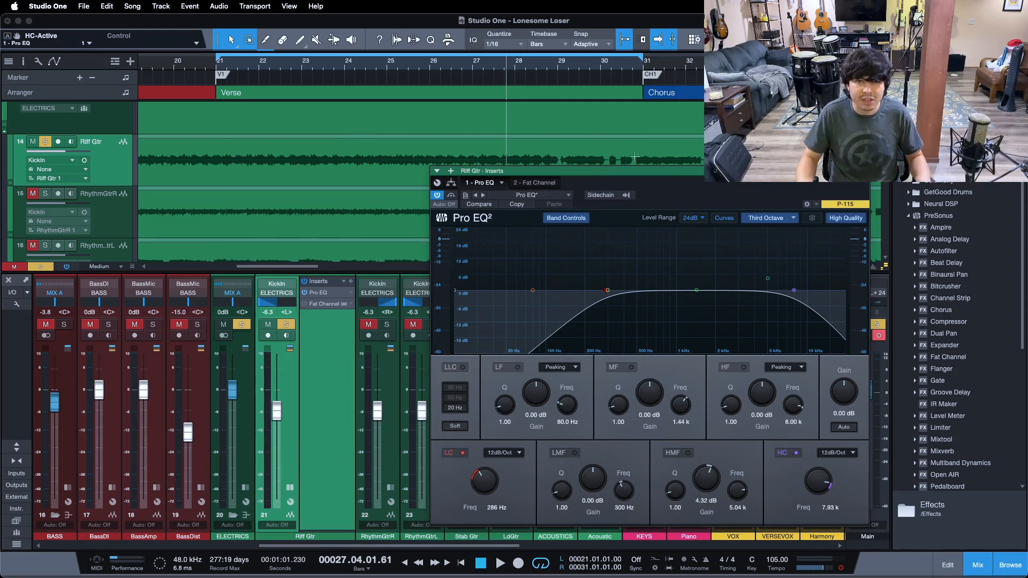
{"action": "left_click_drag", "start_coordinate": [495, 65], "coordinate": [616, 68]}
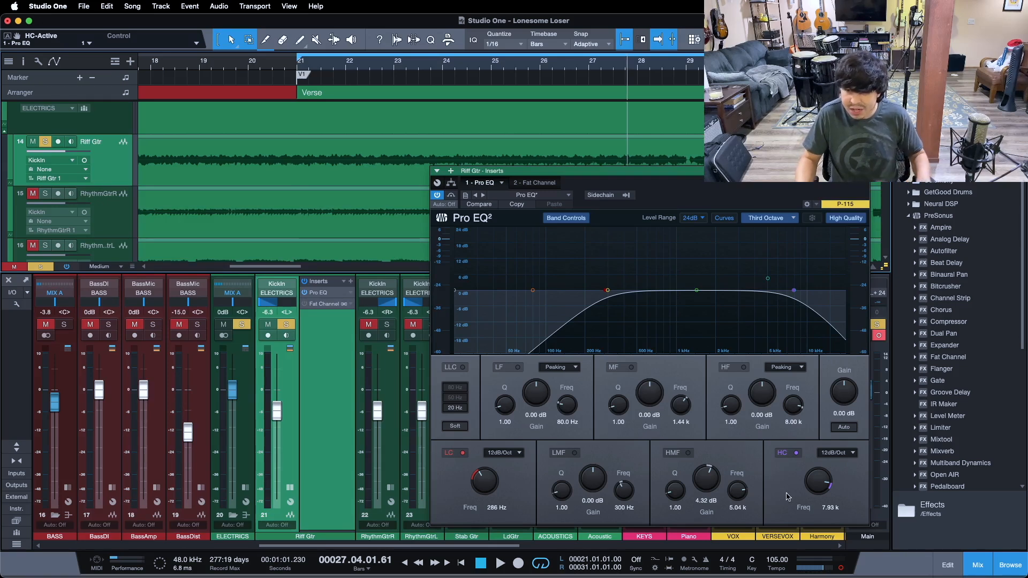
{"action": "left_click", "coordinate": [783, 453]}
{"action": "key", "text": "space"}
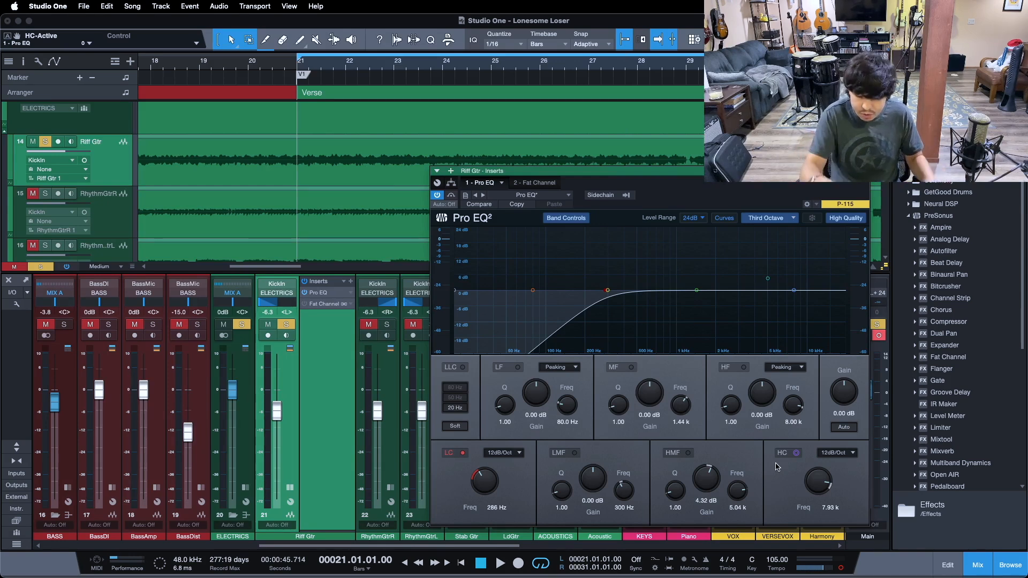
{"action": "key", "text": "space"}
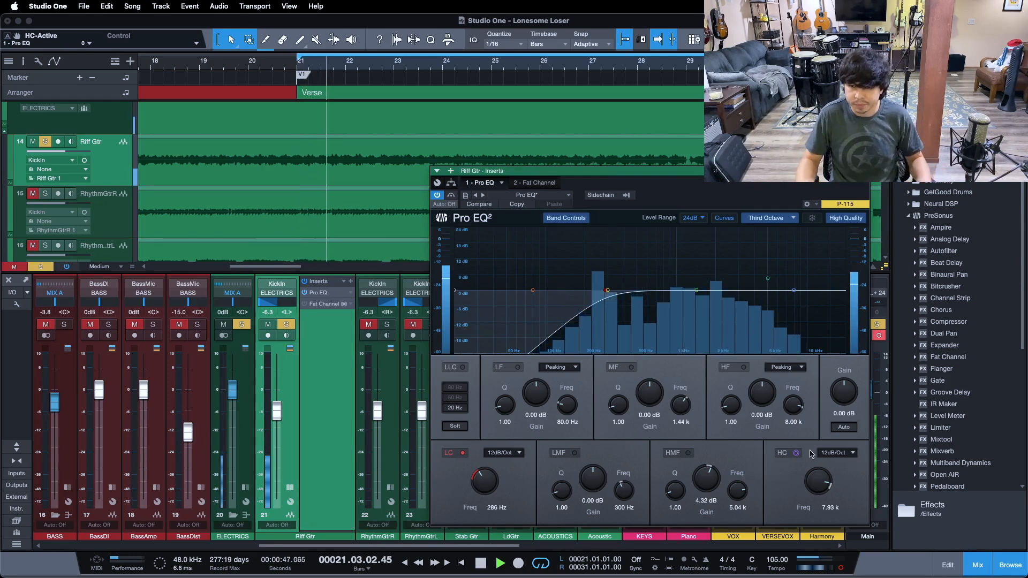
{"action": "left_click", "coordinate": [782, 454]}
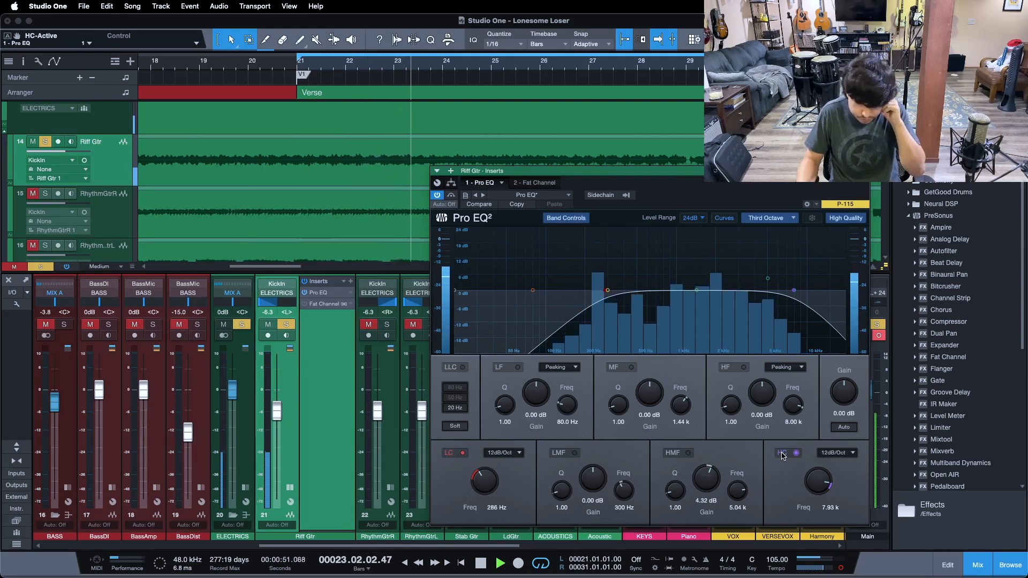
{"action": "left_click", "coordinate": [783, 454]}
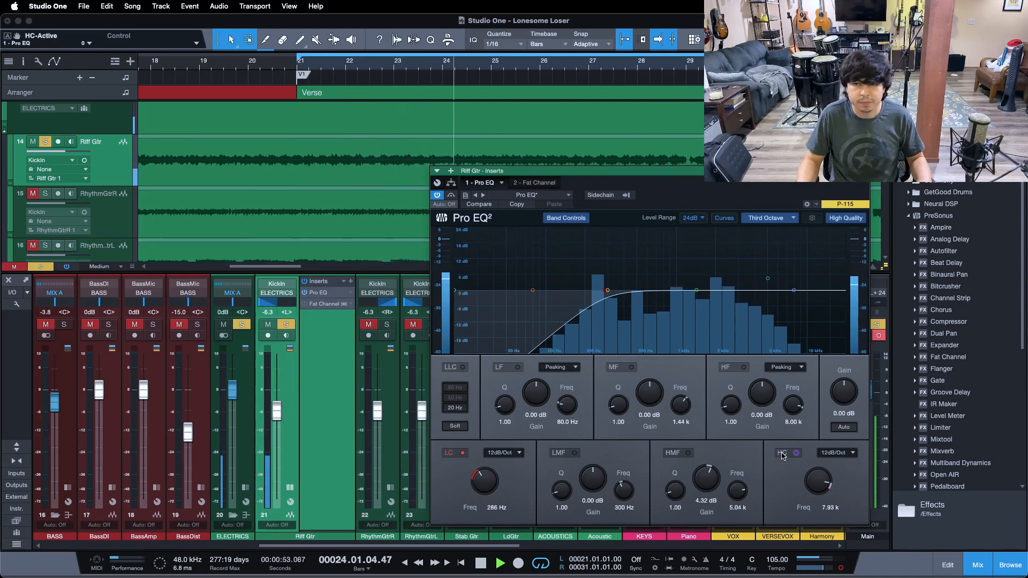
{"action": "left_click", "coordinate": [782, 454]}
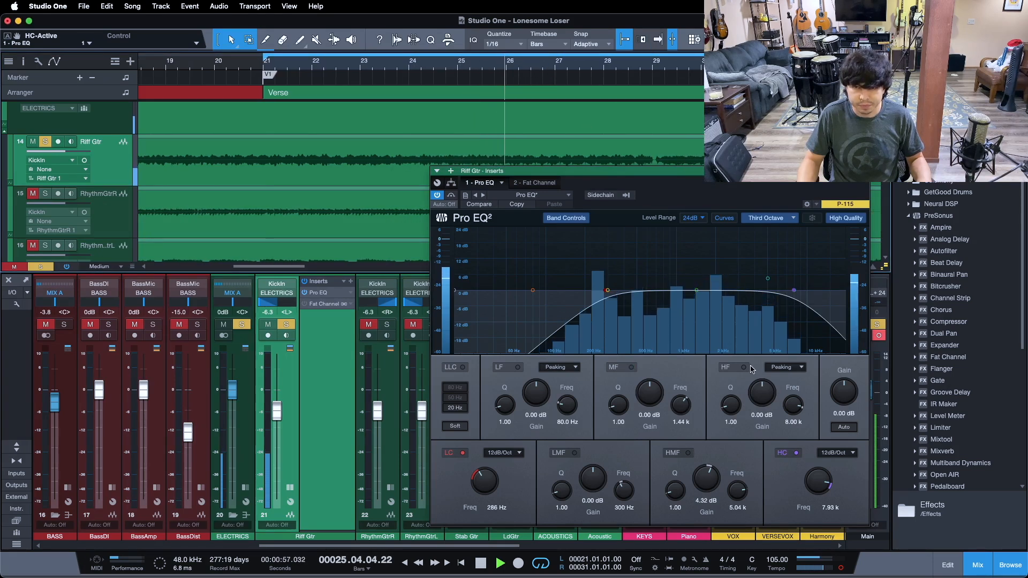
{"action": "left_click", "coordinate": [783, 455]}
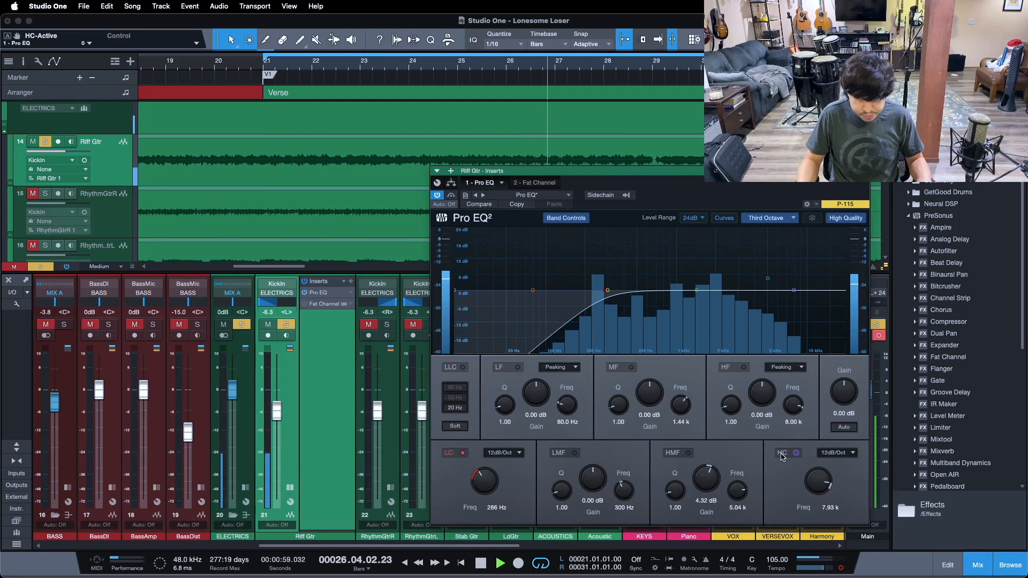
{"action": "left_click", "coordinate": [782, 454]}
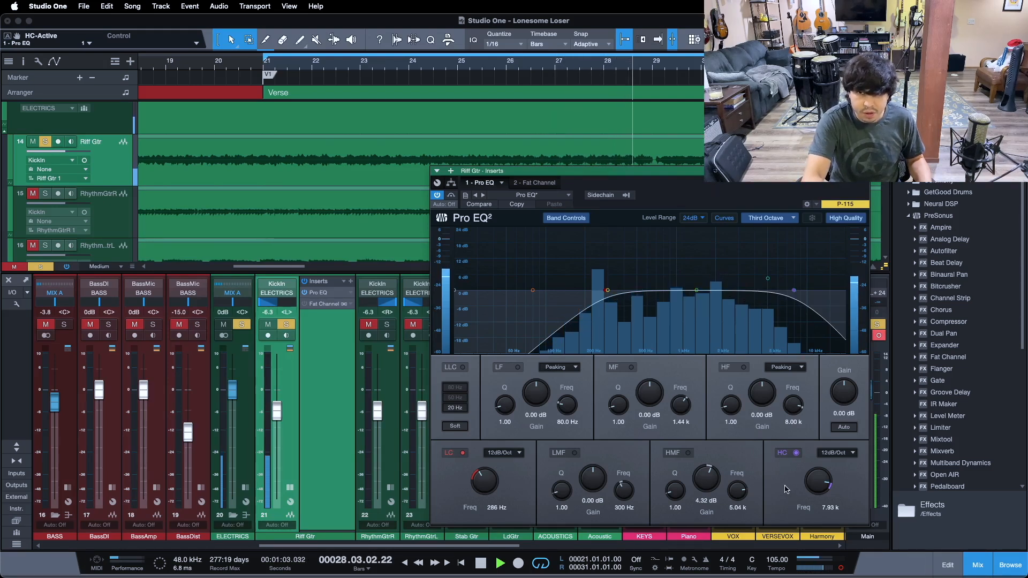
{"action": "key", "text": "space"}
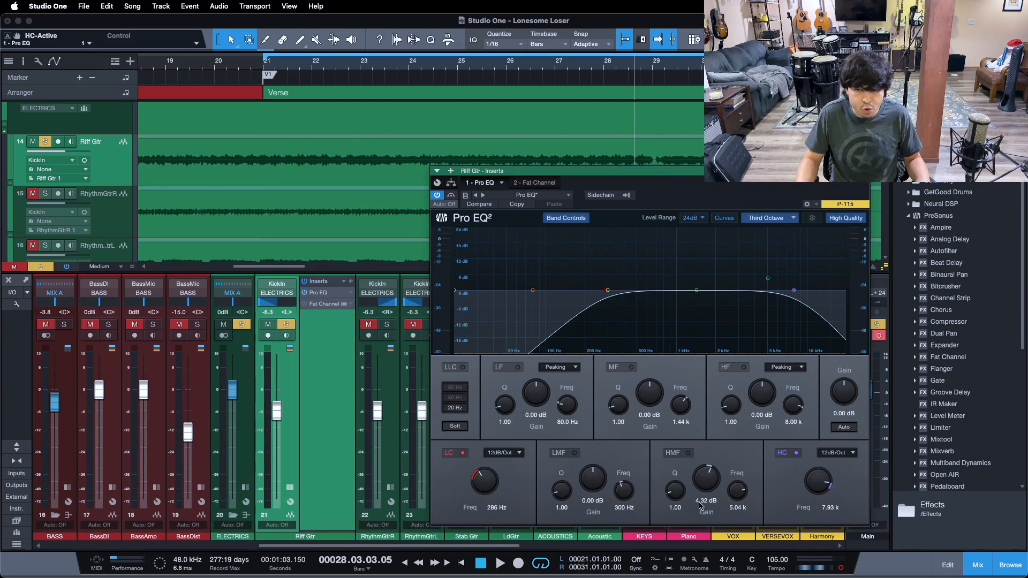
Step: Play the soloed Riff Gtr from bar 21 and enable the Pro EQ's HMF band during playback
{"action": "key", "text": "KP_1"}
{"action": "key", "text": "space"}
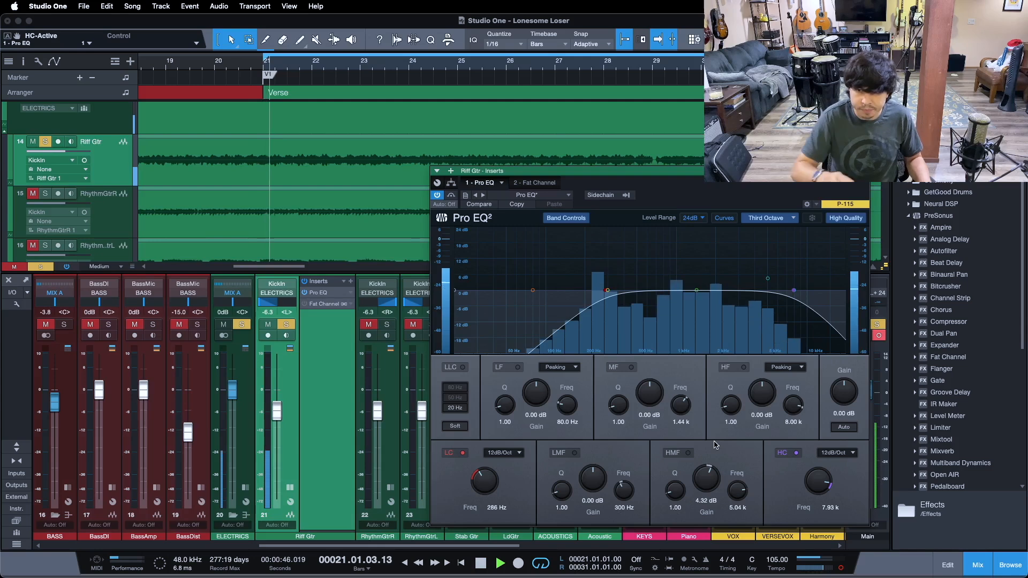
{"action": "left_click", "coordinate": [679, 453]}
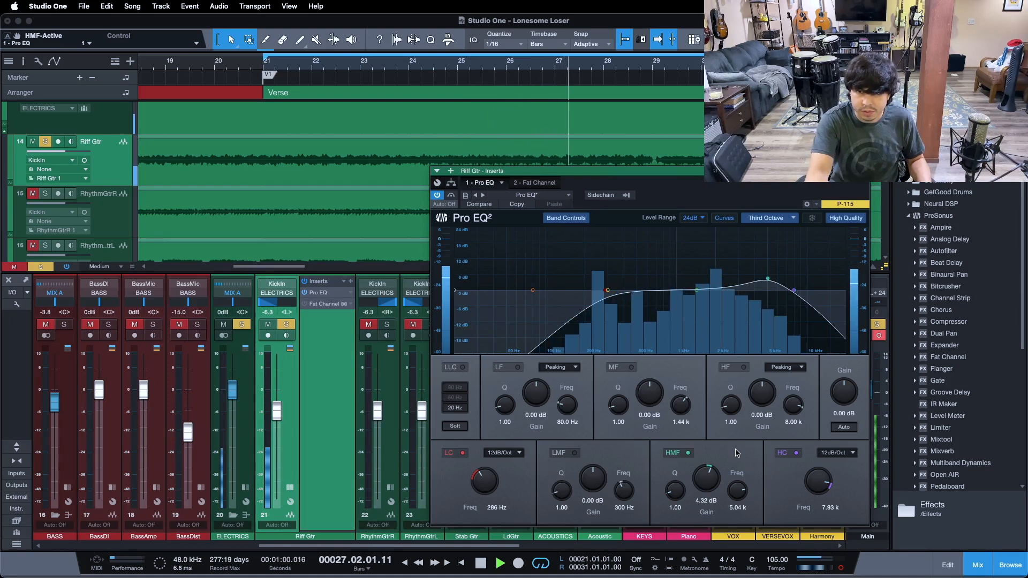
{"action": "key", "text": "space"}
Step: Unsolo the Riff Gtr, collapse its expanded mixer channel and close its Pro EQ window
{"action": "key", "text": "s"}
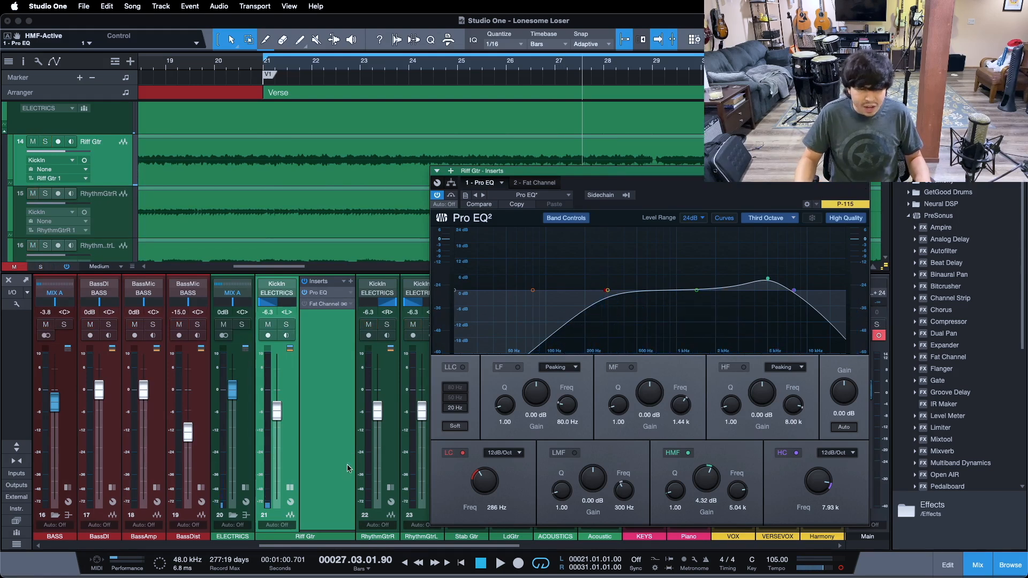
{"action": "left_click", "coordinate": [289, 487]}
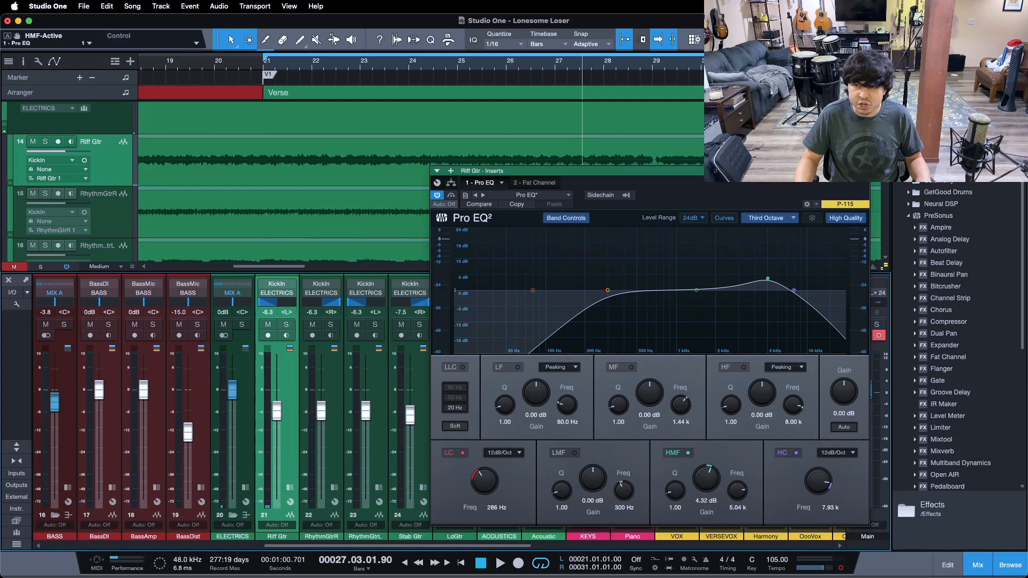
{"action": "left_click", "coordinate": [863, 171]}
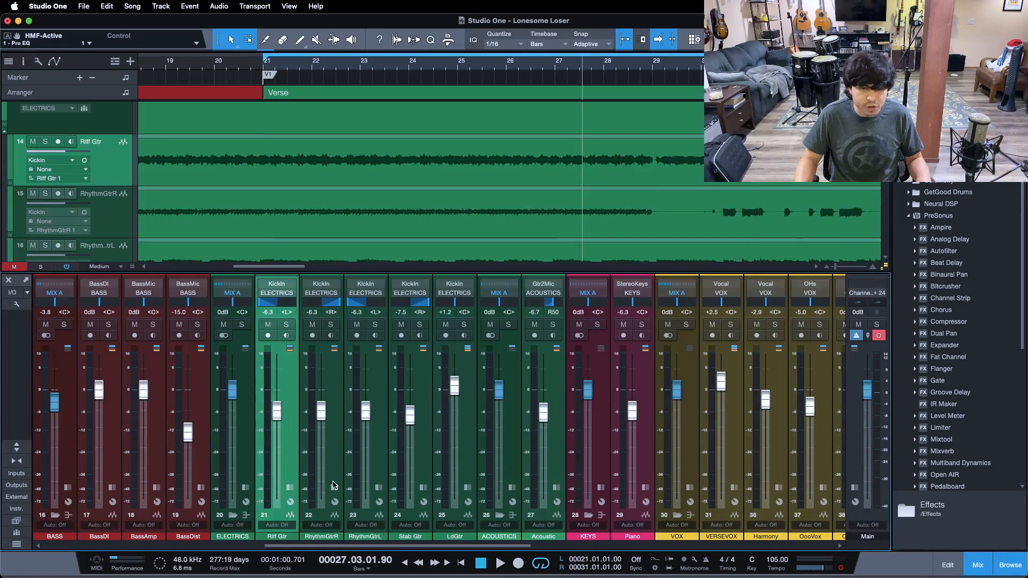
Step: Open the RhythmGtrR channel's Pro EQ and switch off its LC, HC and MF bands
{"action": "left_click", "coordinate": [334, 487]}
{"action": "left_click", "coordinate": [347, 424]}
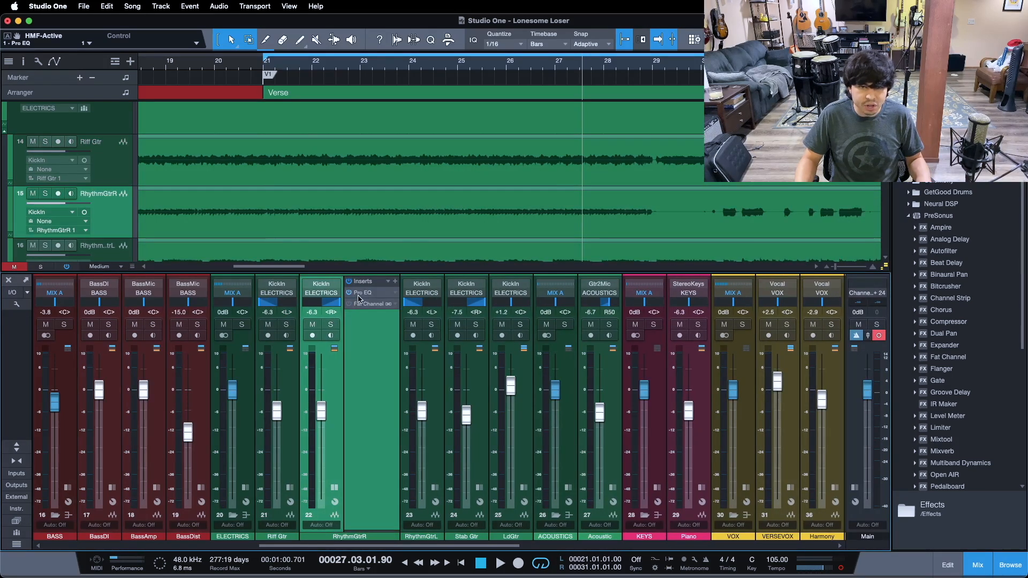
{"action": "left_click", "coordinate": [359, 299]}
{"action": "left_click_drag", "start_coordinate": [308, 238], "coordinate": [697, 166]}
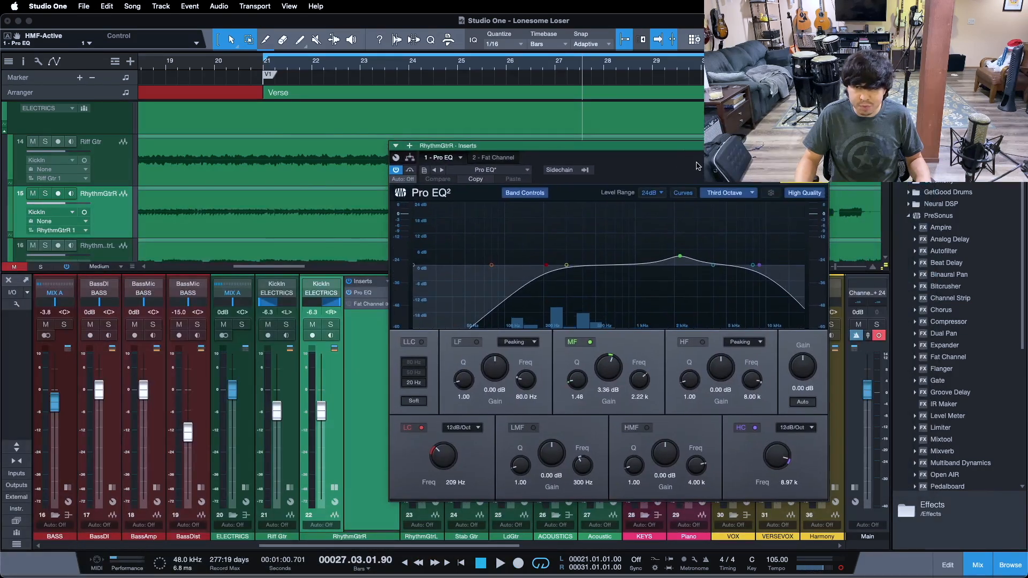
{"action": "left_click", "coordinate": [421, 428]}
{"action": "left_click", "coordinate": [755, 428]}
{"action": "left_click", "coordinate": [589, 342]}
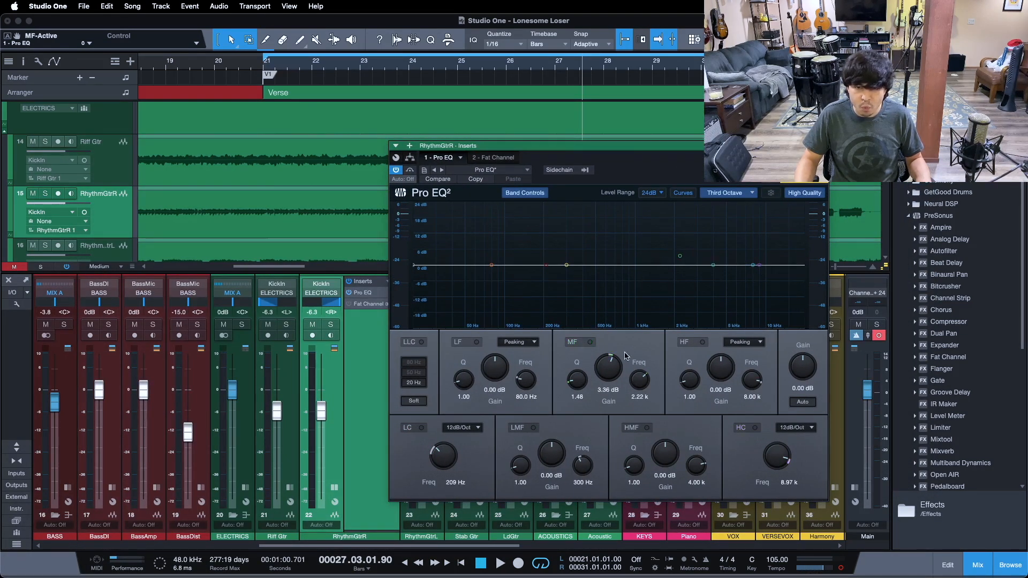
Step: Solo RhythmGtrR and compare it from bar 21 with and without the LC filter, leaving the filter enabled
{"action": "scroll", "coordinate": [237, 153], "scroll_direction": "down", "scroll_amount": 2}
{"action": "key", "text": "KP_1"}
{"action": "key", "text": "s"}
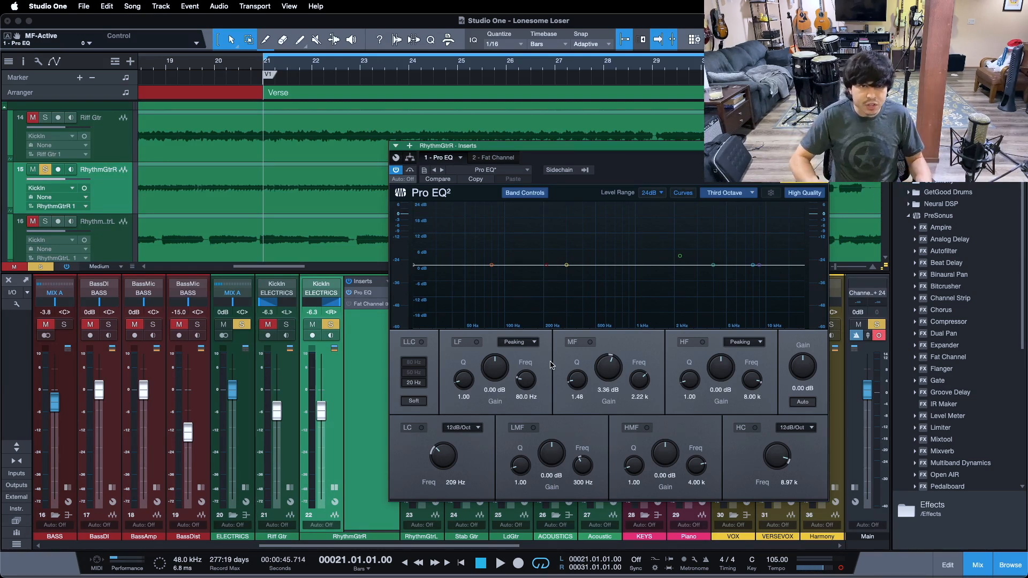
{"action": "key", "text": "space"}
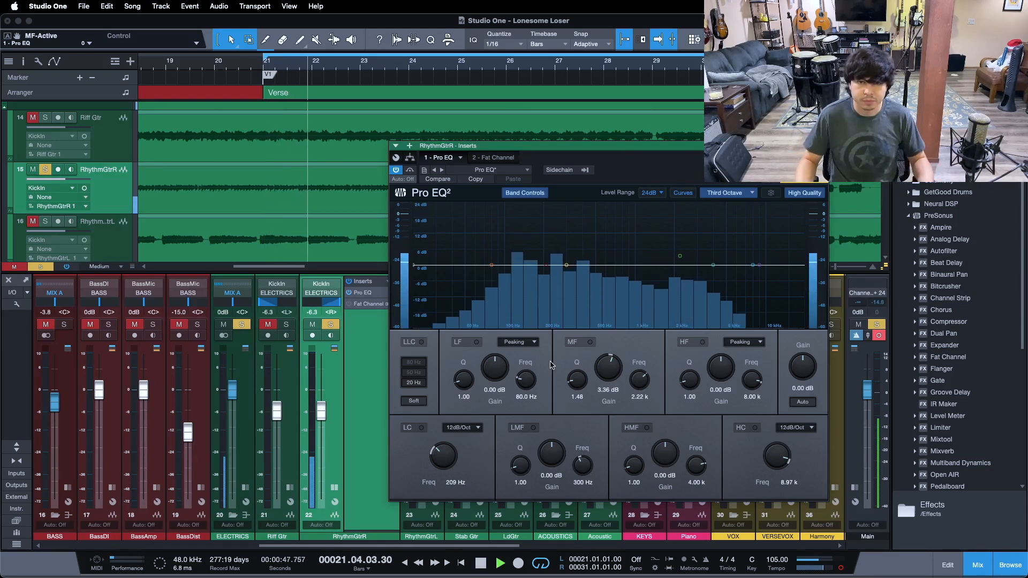
{"action": "left_click", "coordinate": [416, 432]}
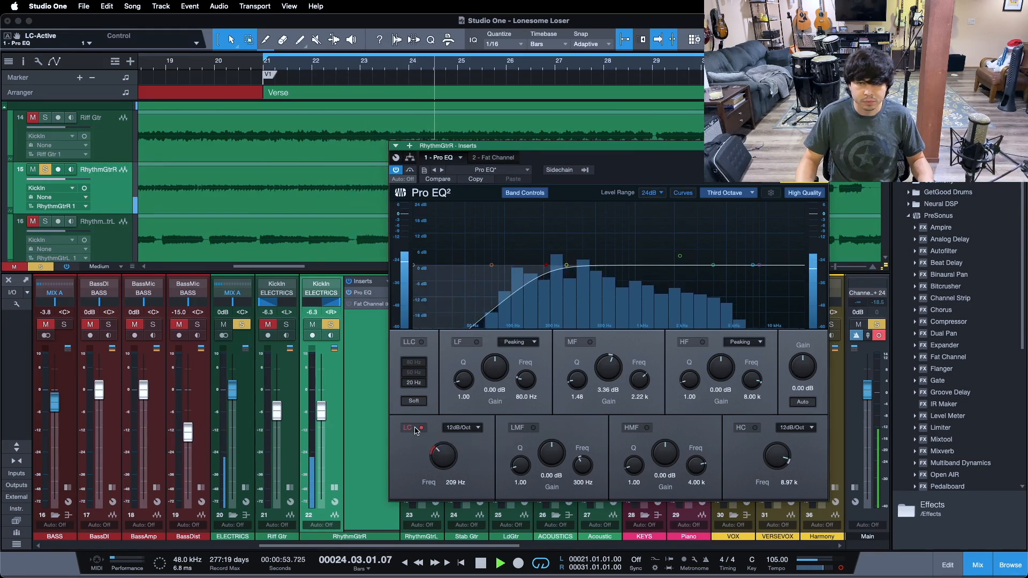
{"action": "left_click", "coordinate": [417, 431]}
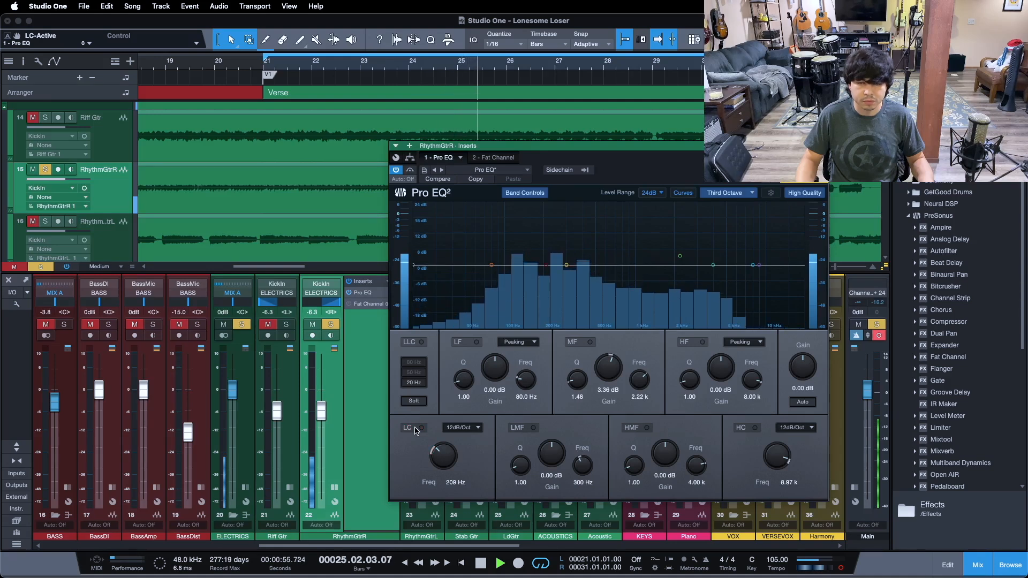
{"action": "left_click", "coordinate": [416, 430]}
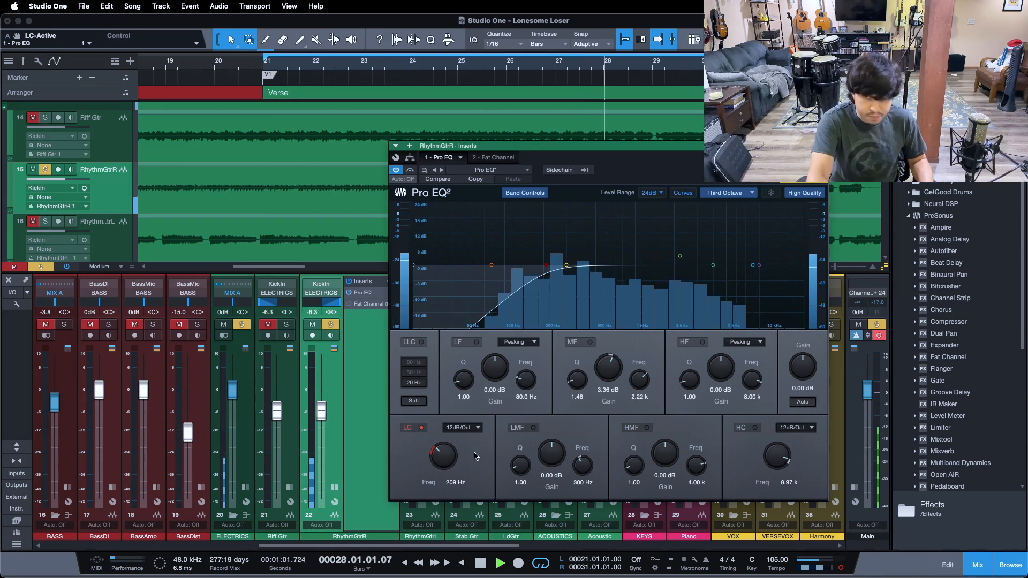
{"action": "key", "text": "space"}
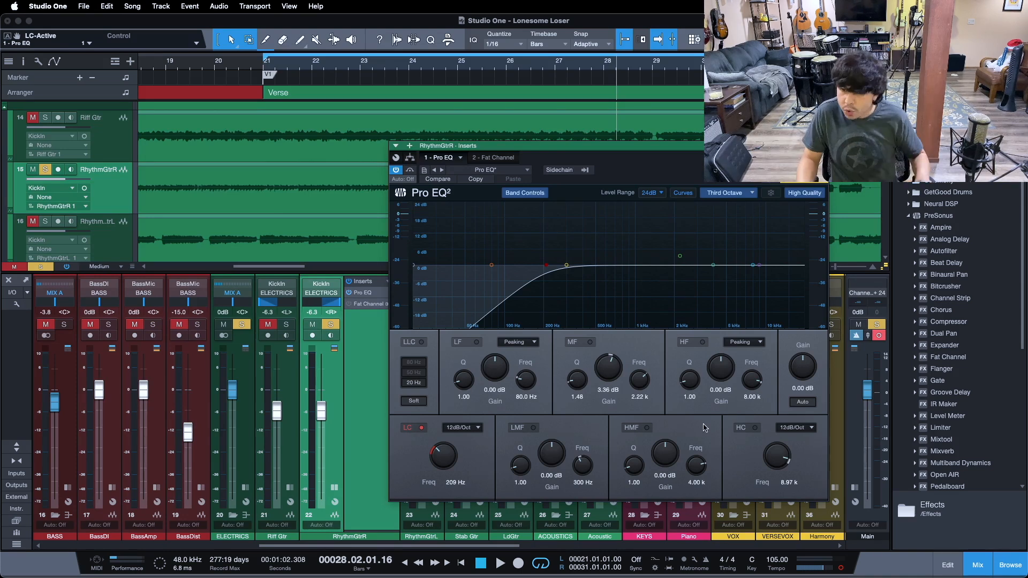
Step: Compare the soloed RhythmGtrR from bar 21 with and without the HC filter, leaving the filter enabled
{"action": "left_click", "coordinate": [744, 432]}
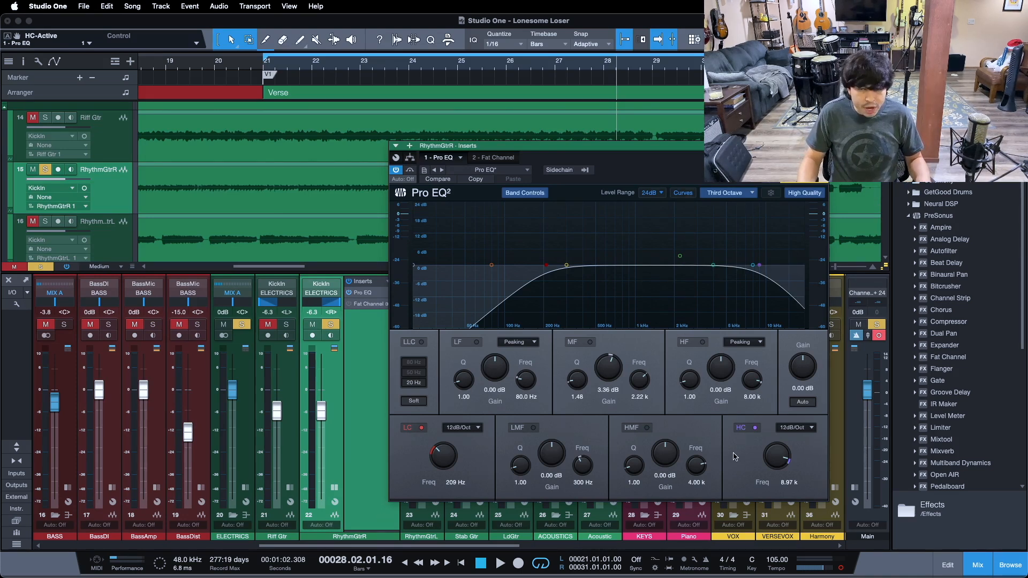
{"action": "key", "text": "KP_1"}
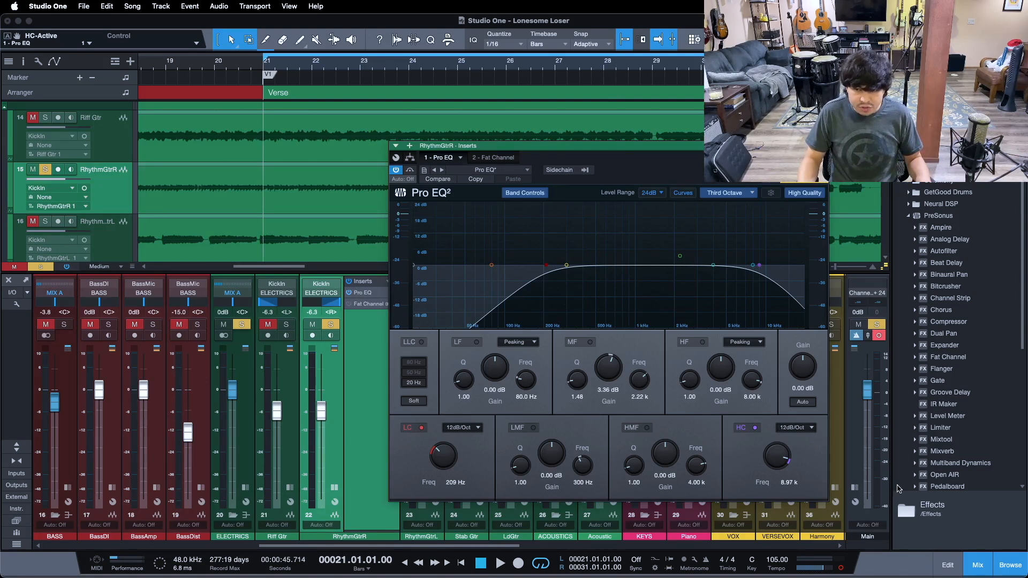
{"action": "left_click", "coordinate": [755, 427]}
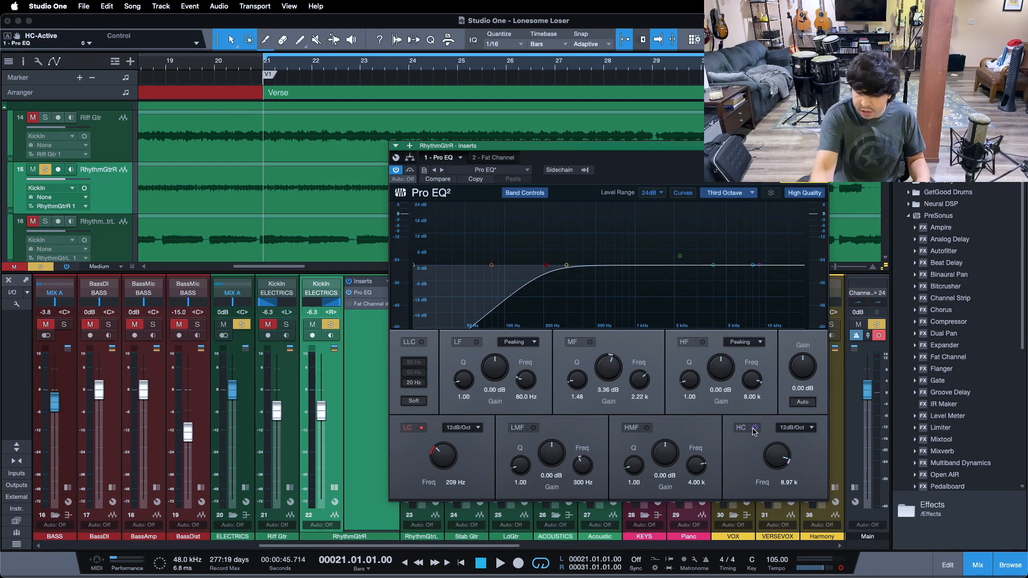
{"action": "key", "text": "space"}
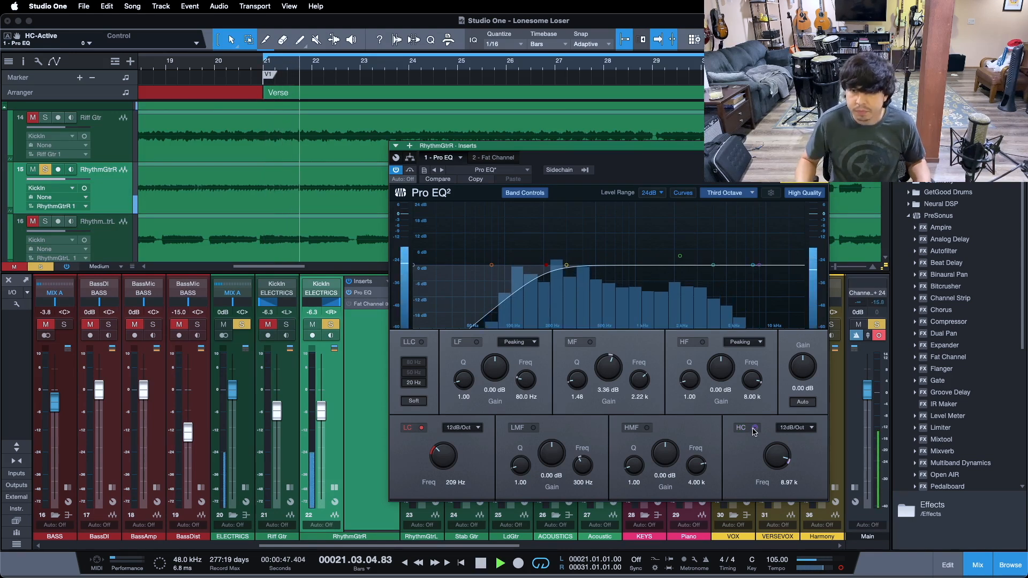
{"action": "left_click", "coordinate": [755, 428]}
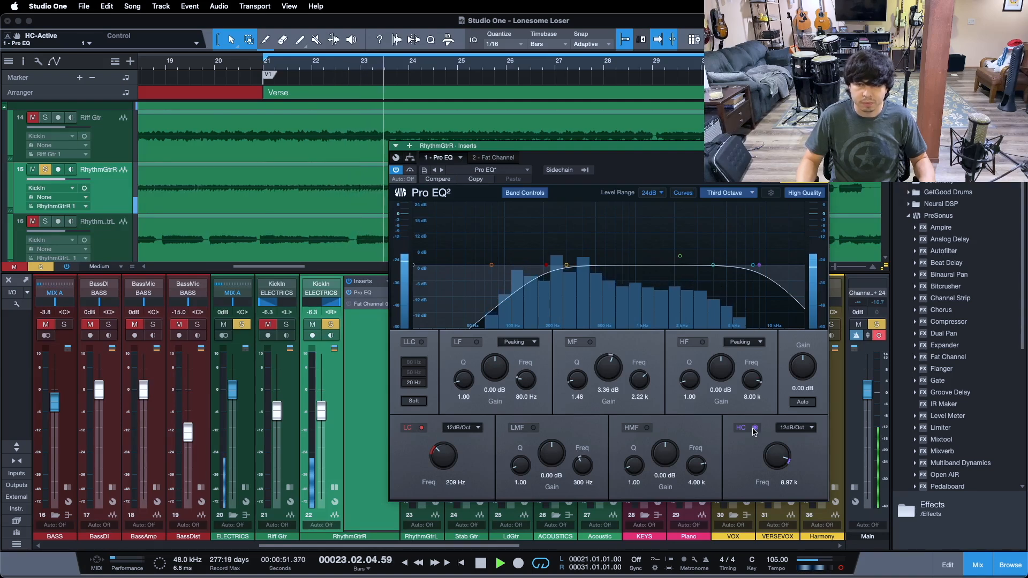
{"action": "left_click", "coordinate": [755, 428]}
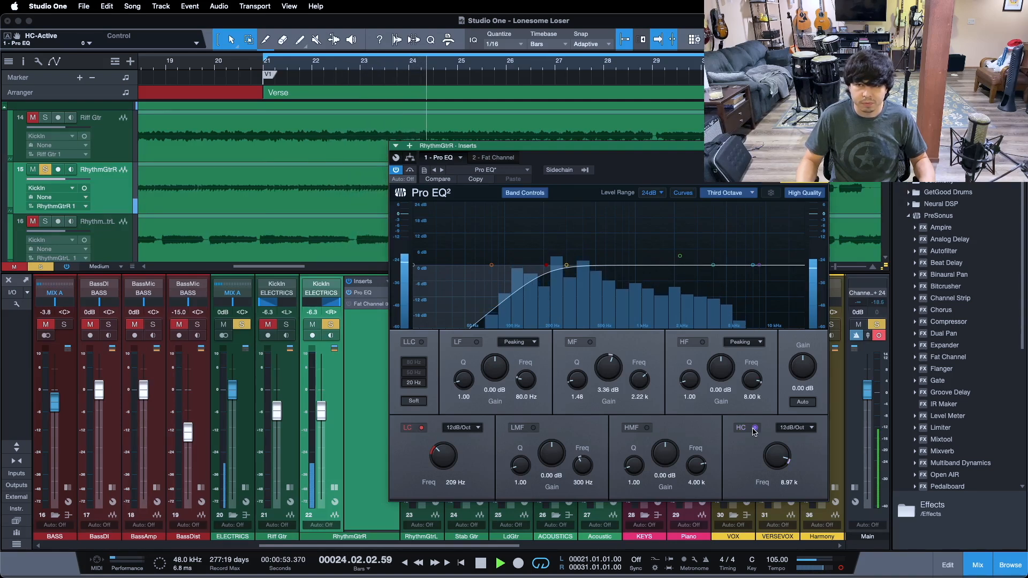
{"action": "left_click", "coordinate": [755, 428]}
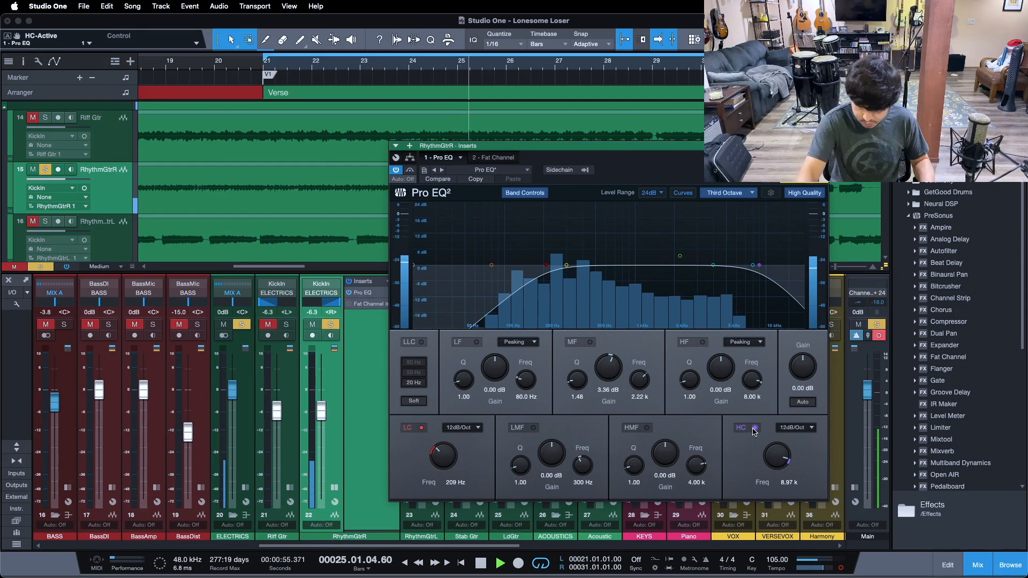
{"action": "key", "text": "space"}
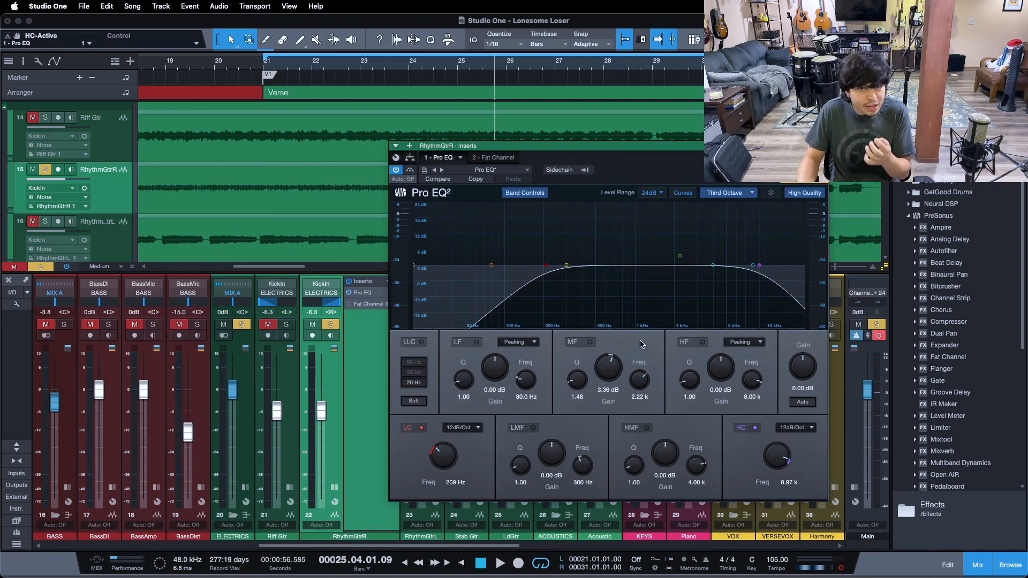
Step: Play the soloed RhythmGtrR from bar 21, comparing the sound with and without the MF boost, and leave the band enabled
{"action": "key", "text": "space"}
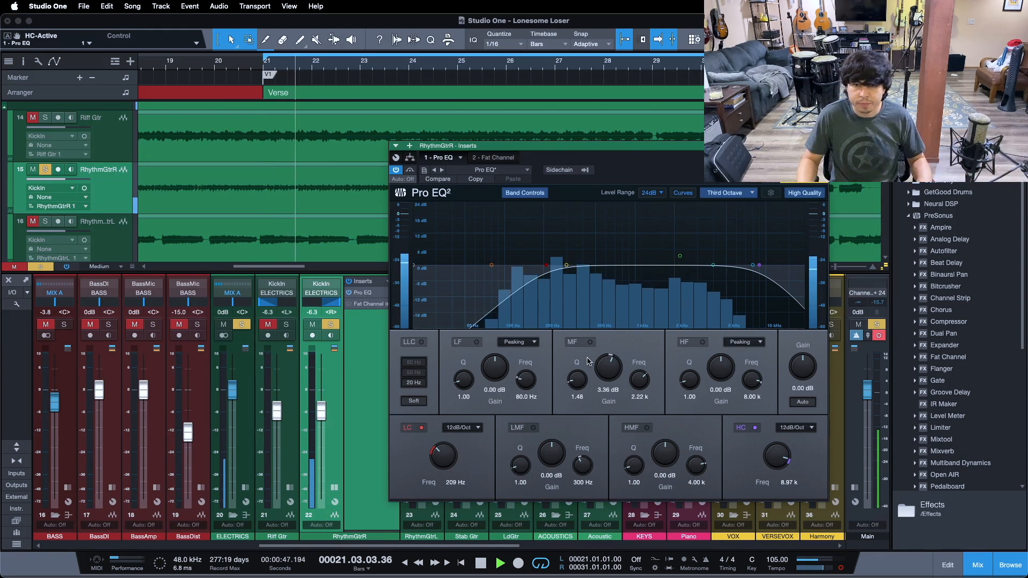
{"action": "left_click", "coordinate": [580, 346]}
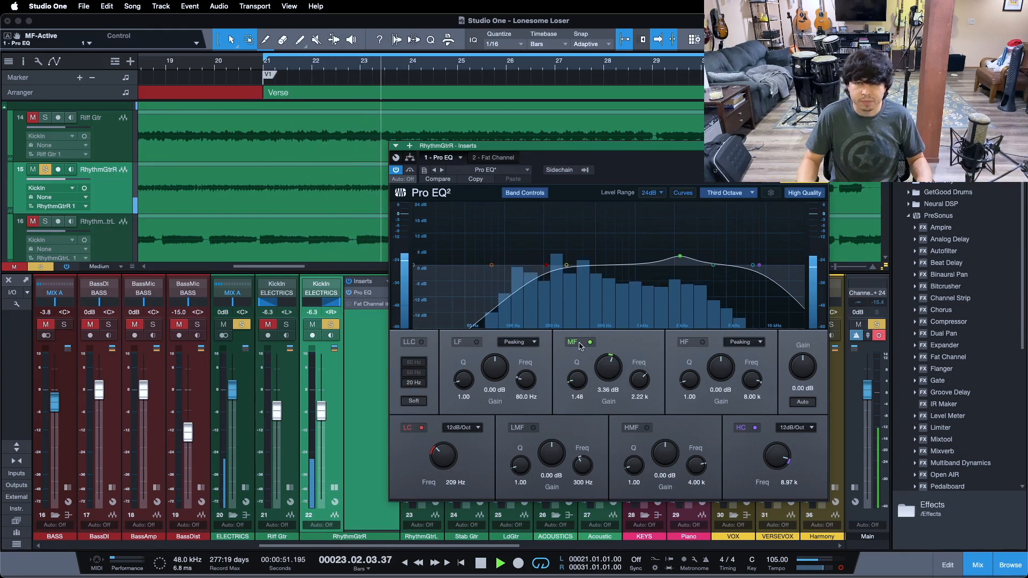
{"action": "left_click", "coordinate": [580, 346]}
{"action": "left_click", "coordinate": [580, 346]}
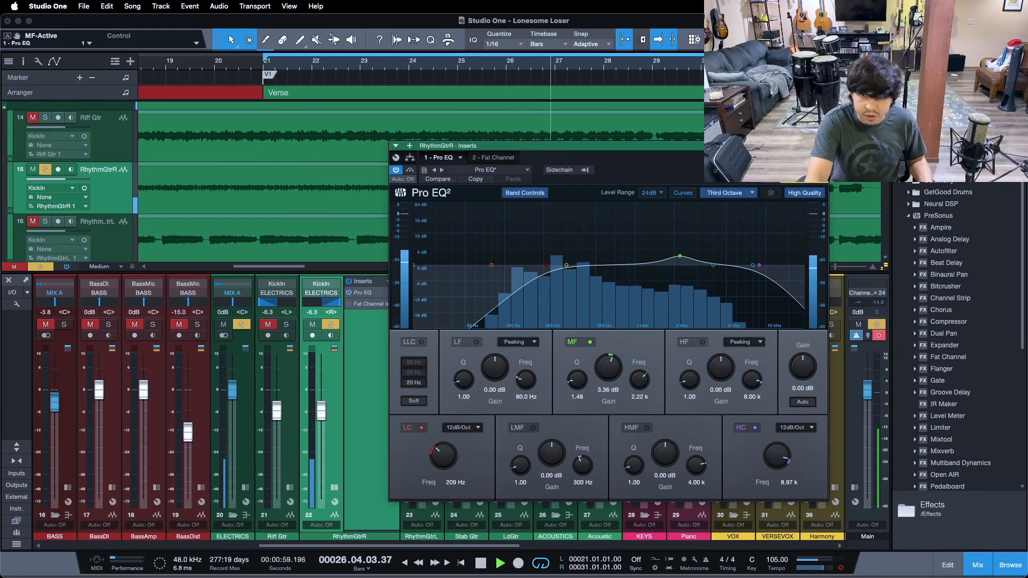
Step: Stop playback, unsolo RhythmGtrR and close its Pro EQ window
{"action": "key", "text": "space"}
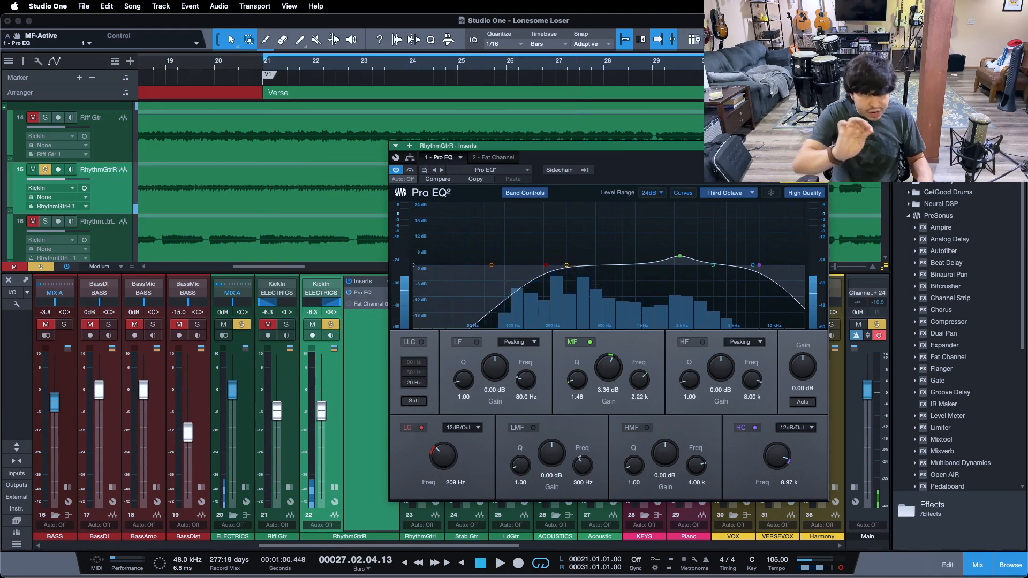
{"action": "key", "text": "shift+e"}
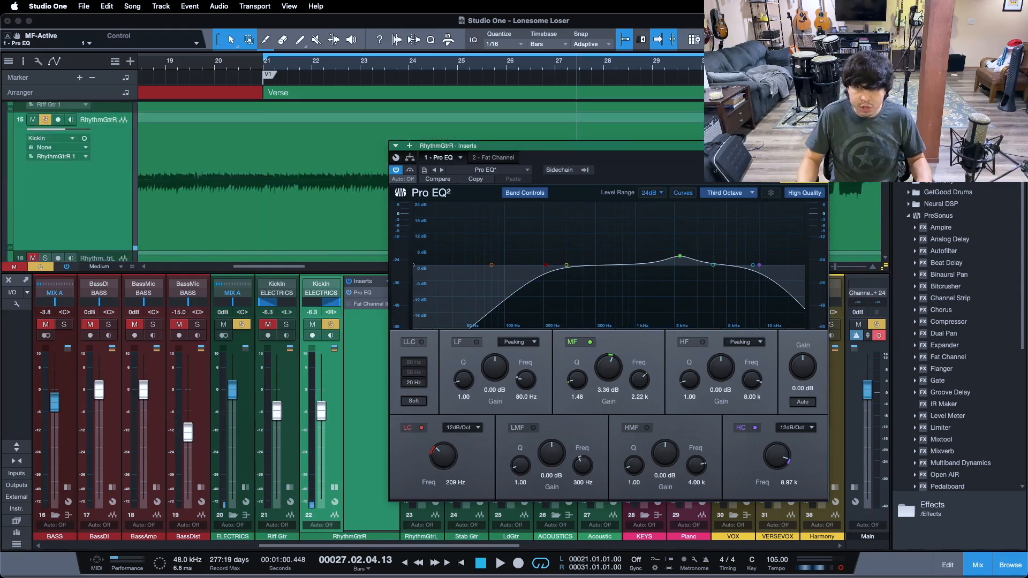
{"action": "key", "text": "s"}
{"action": "key", "text": "Escape"}
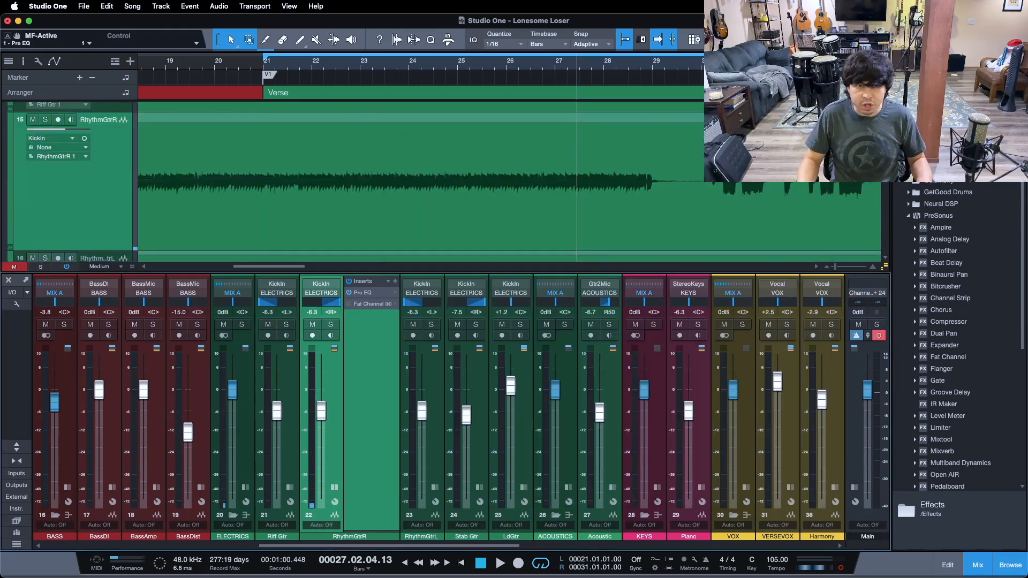
{"action": "left_click", "coordinate": [118, 271]}
{"action": "left_click", "coordinate": [117, 336]}
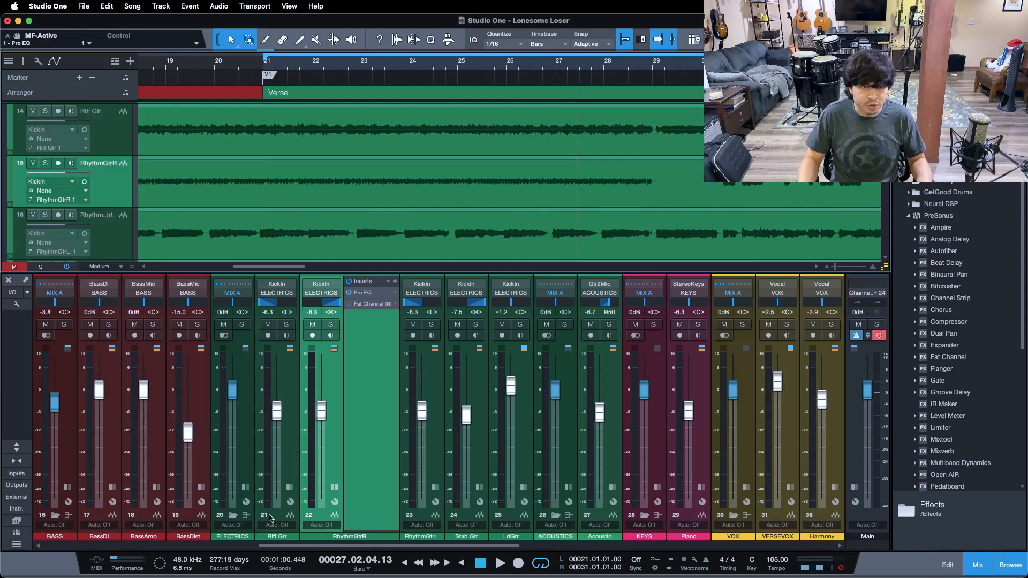
Step: Collapse the RhythmGtrR inserts, solo RhythmGtrL and return the playhead to bar 21
{"action": "left_click", "coordinate": [334, 487]}
{"action": "left_click", "coordinate": [375, 324]}
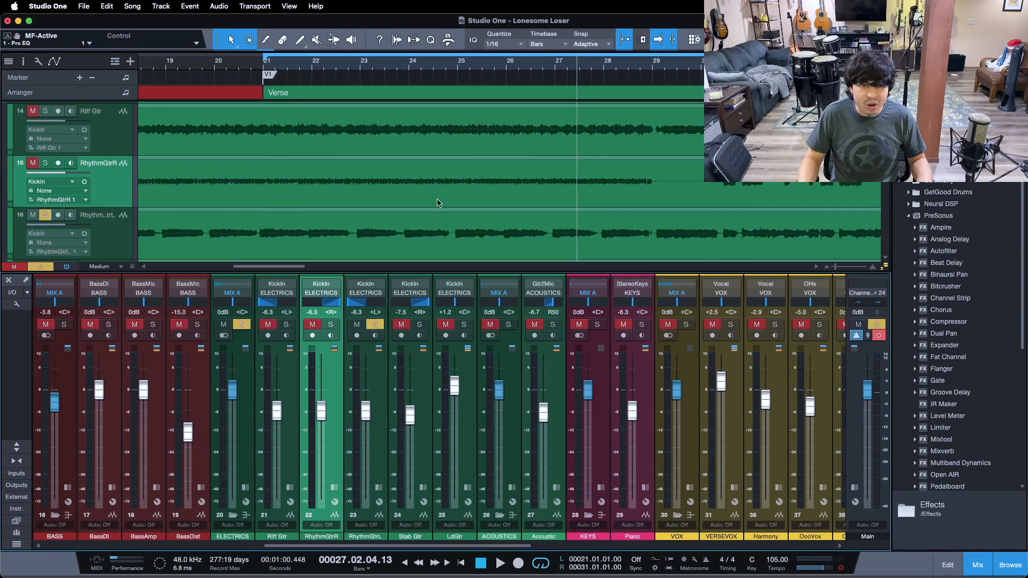
{"action": "scroll", "coordinate": [473, 200], "scroll_direction": "down", "scroll_amount": 1}
{"action": "scroll", "coordinate": [473, 199], "scroll_direction": "down", "scroll_amount": 1}
{"action": "key", "text": "space"}
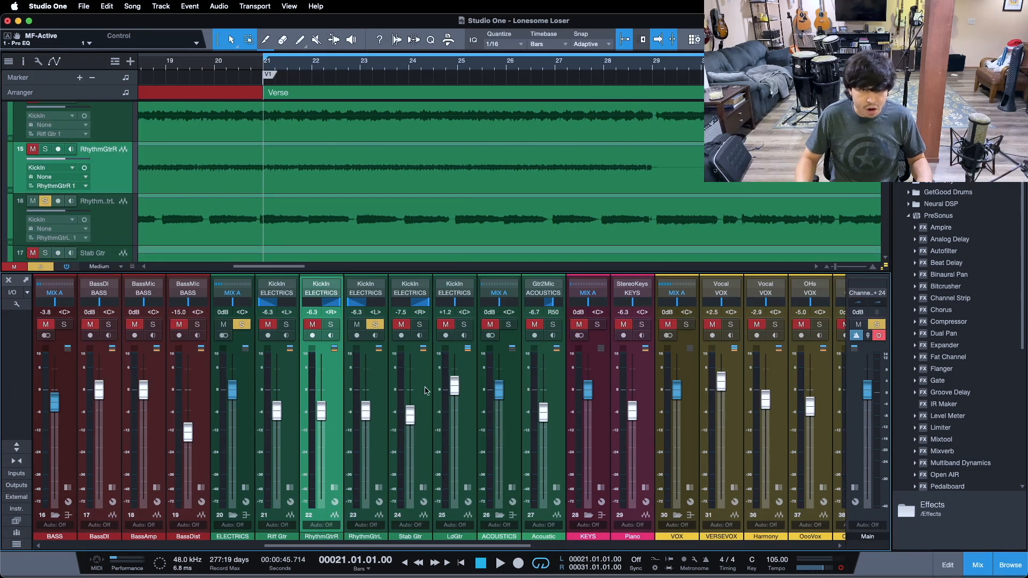
Step: Open the RhythmGtrL channel's Pro EQ and switch off its LC, HC and MF bands
{"action": "left_click", "coordinate": [378, 488]}
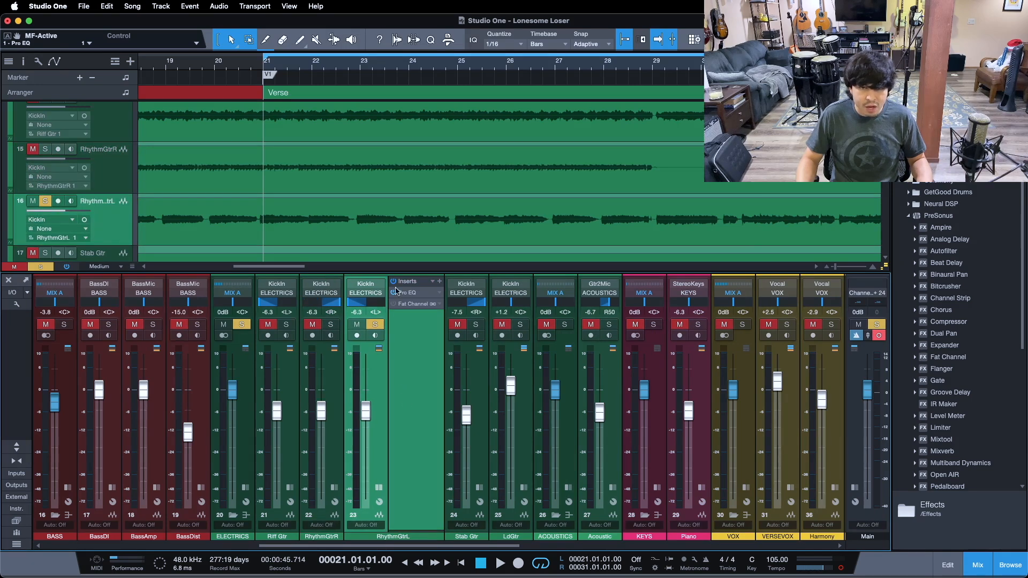
{"action": "double_click", "coordinate": [412, 291]}
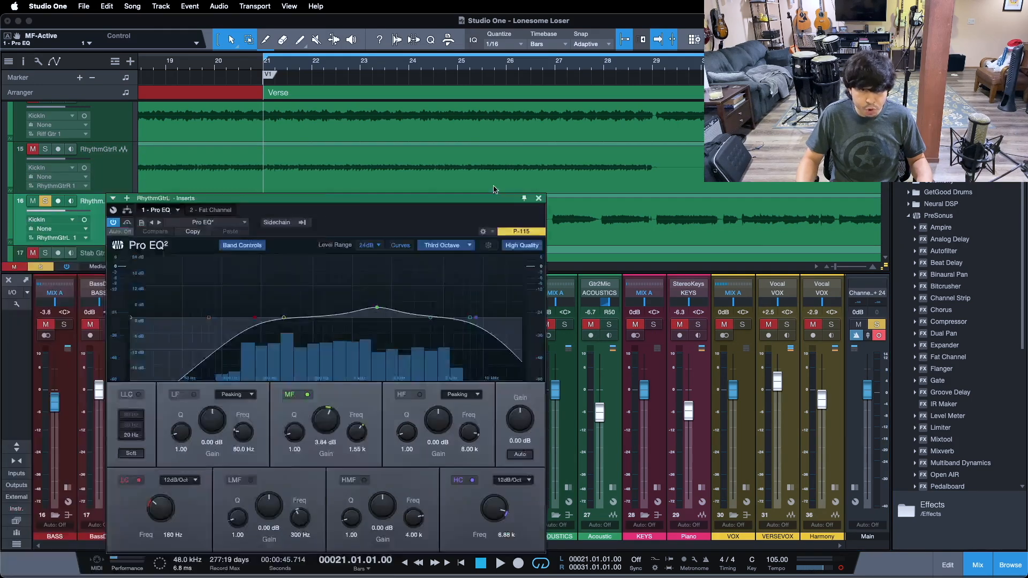
{"action": "left_click_drag", "start_coordinate": [402, 198], "coordinate": [635, 150]}
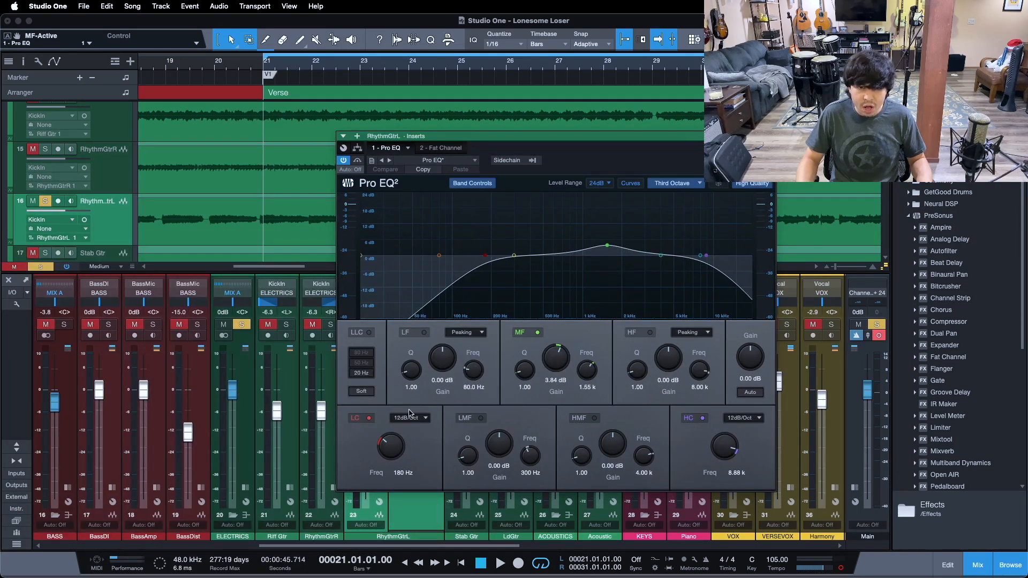
{"action": "left_click", "coordinate": [369, 418]}
{"action": "left_click", "coordinate": [702, 418]}
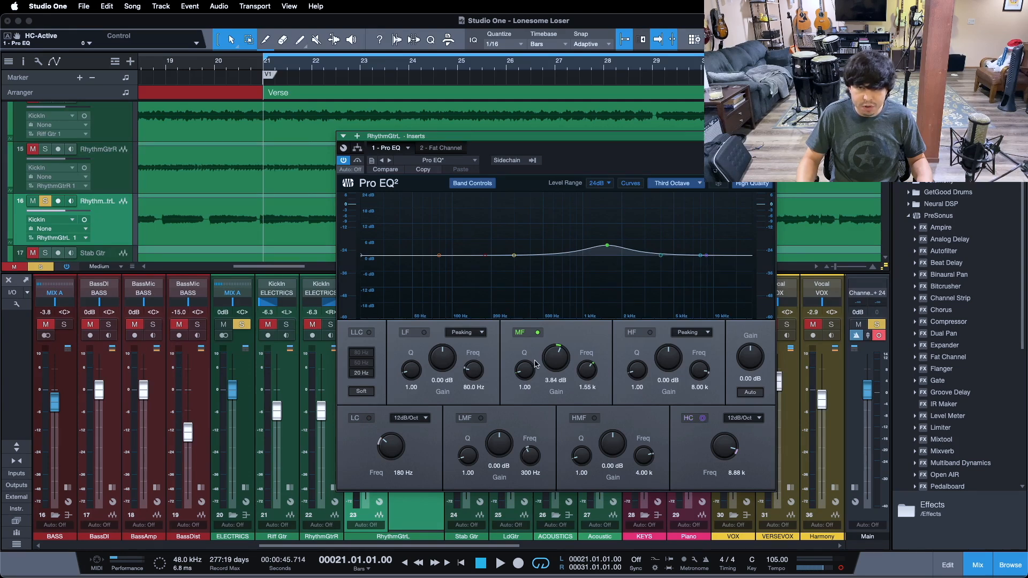
{"action": "left_click", "coordinate": [537, 332]}
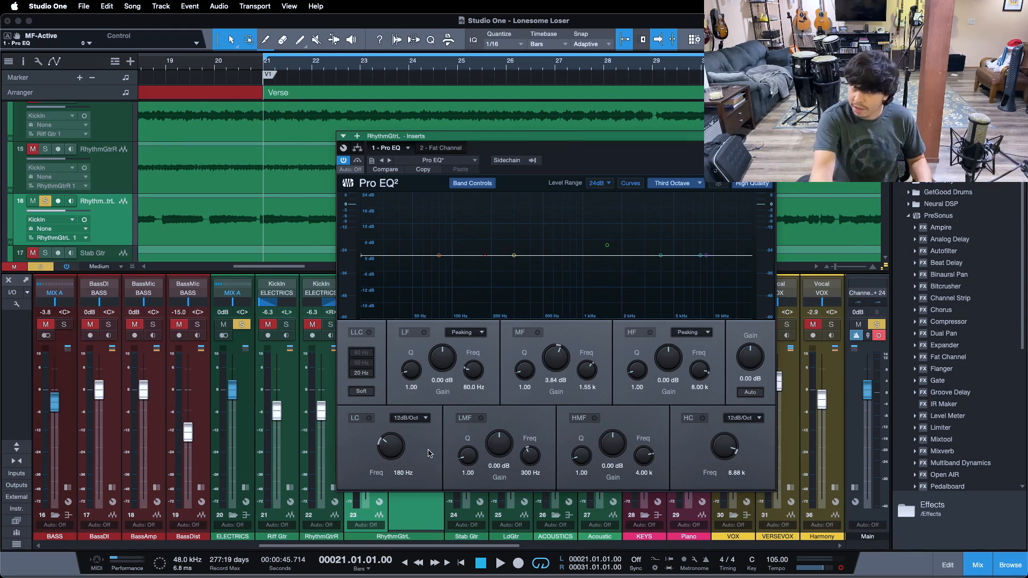
Step: Enable the LC filter while playing the soloed RhythmGtrL, and move the loop and playback to the chorus at bar 31
{"action": "key", "text": "space"}
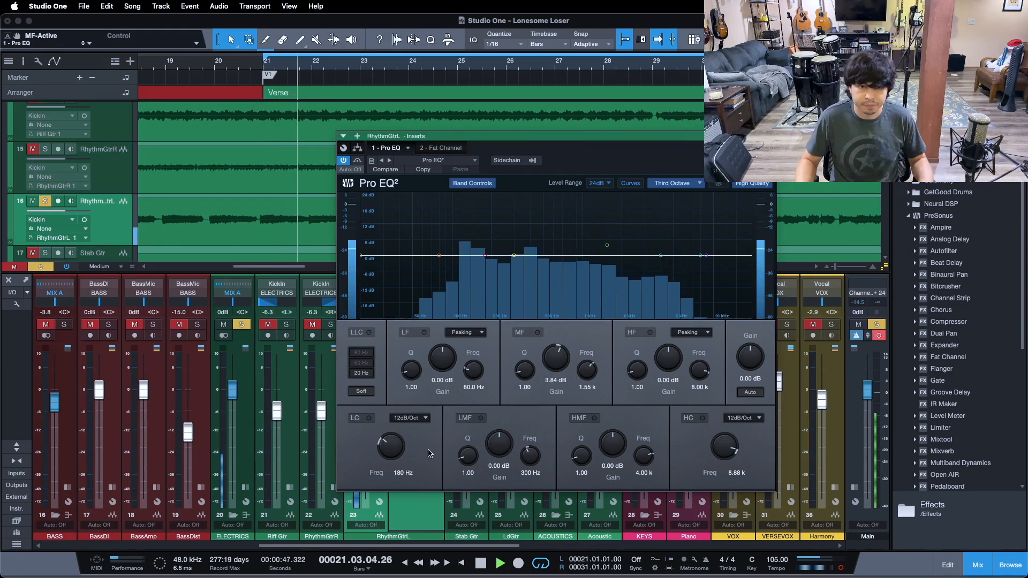
{"action": "left_click", "coordinate": [360, 419]}
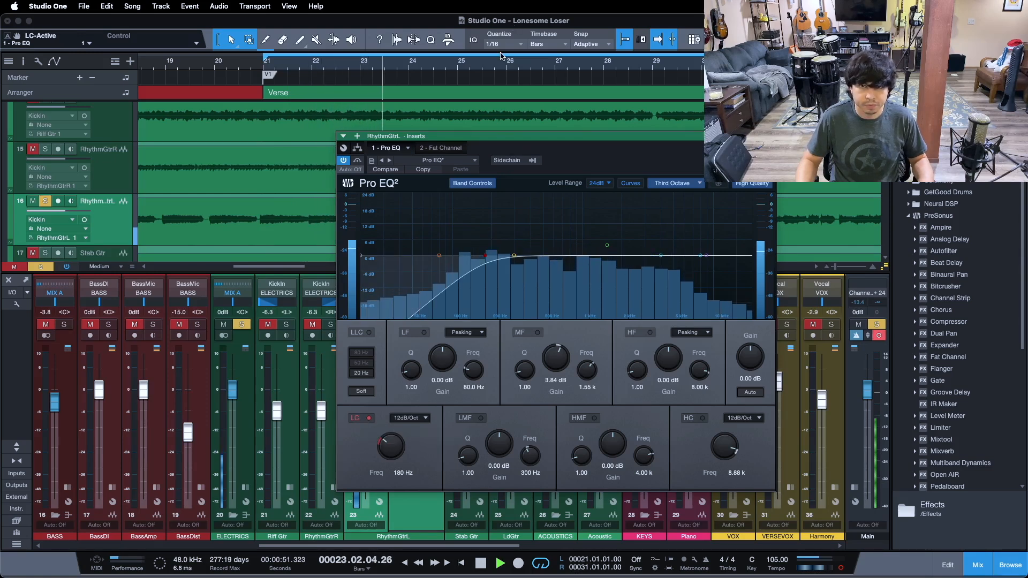
{"action": "left_click_drag", "start_coordinate": [502, 60], "coordinate": [413, 39]}
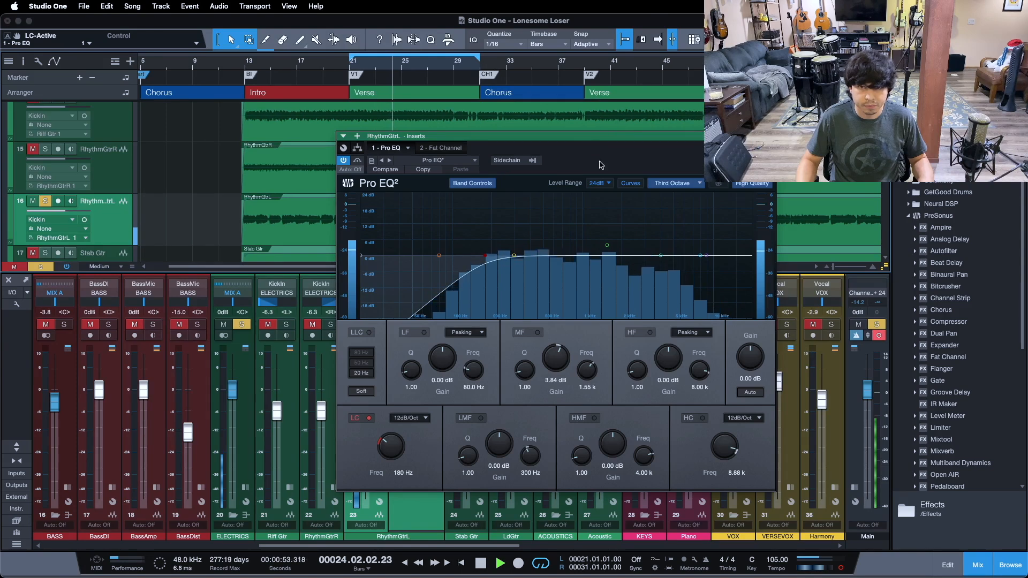
{"action": "left_click_drag", "start_coordinate": [600, 161], "coordinate": [579, 316]}
{"action": "double_click", "coordinate": [528, 74]}
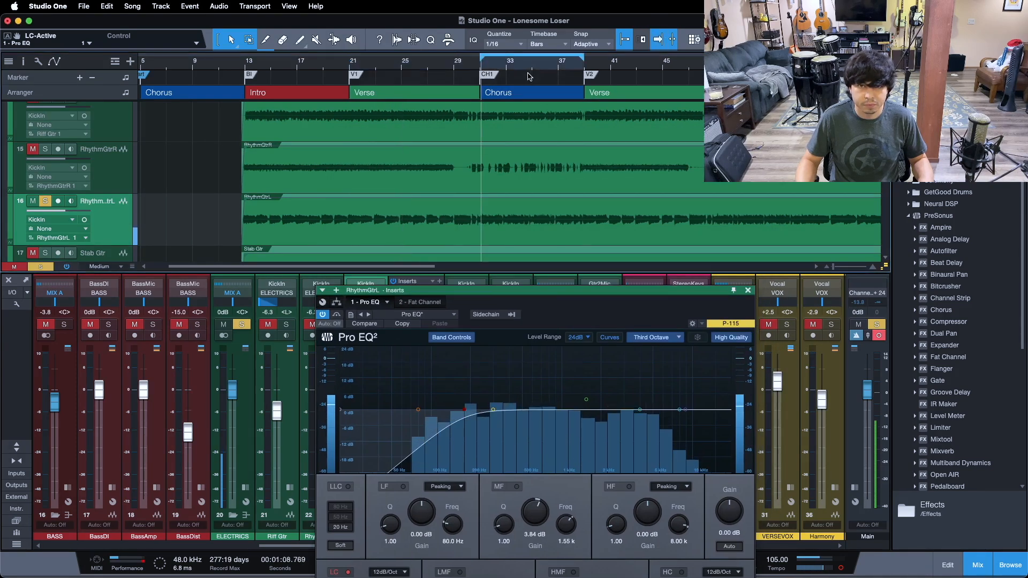
{"action": "scroll", "coordinate": [510, 88], "scroll_direction": "up", "scroll_amount": 5}
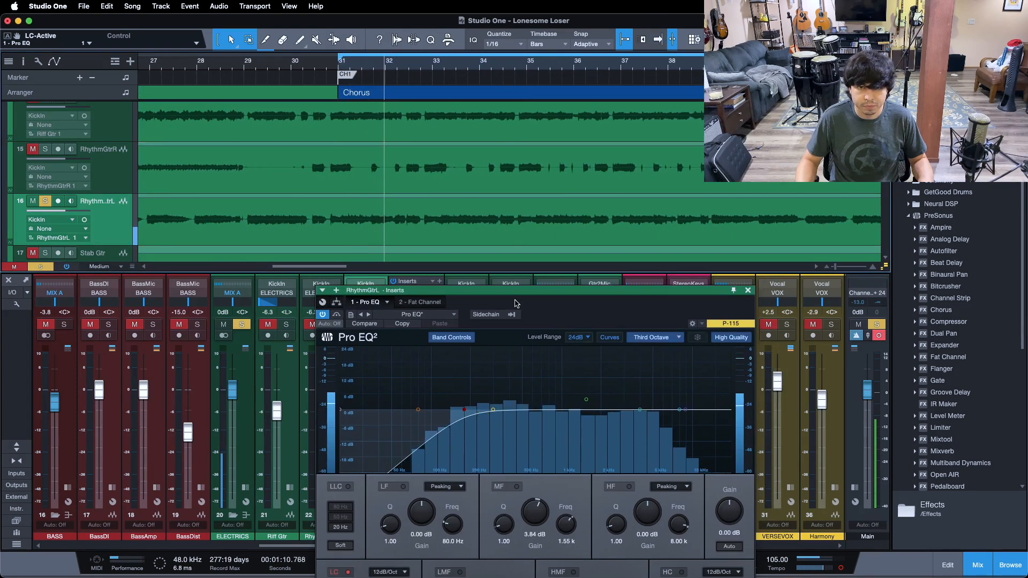
{"action": "left_click_drag", "start_coordinate": [556, 327], "coordinate": [519, 217]}
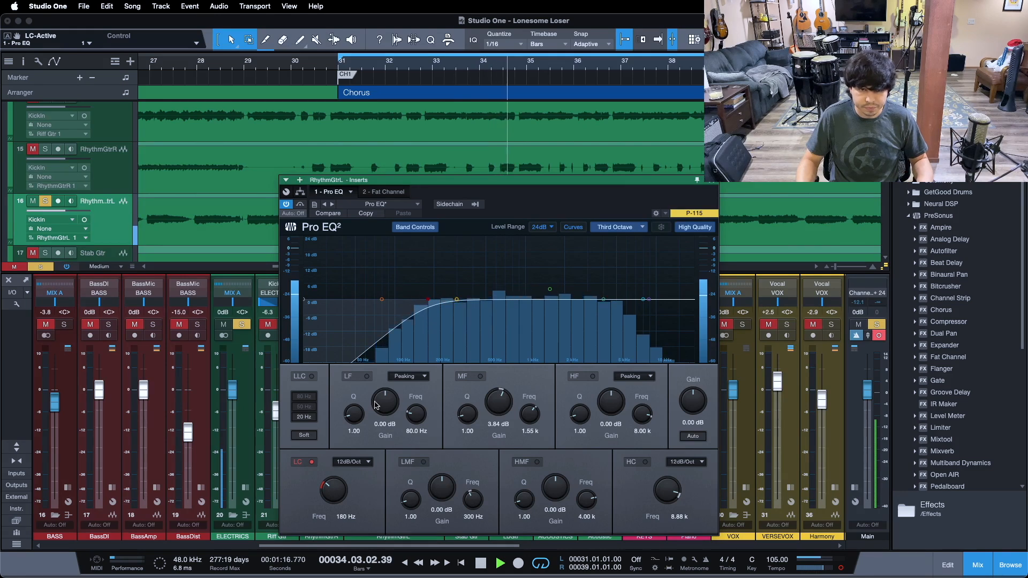
Step: Compare RhythmGtrL in the chorus with and without the LC filter, leaving the filter enabled
{"action": "left_click", "coordinate": [311, 461]}
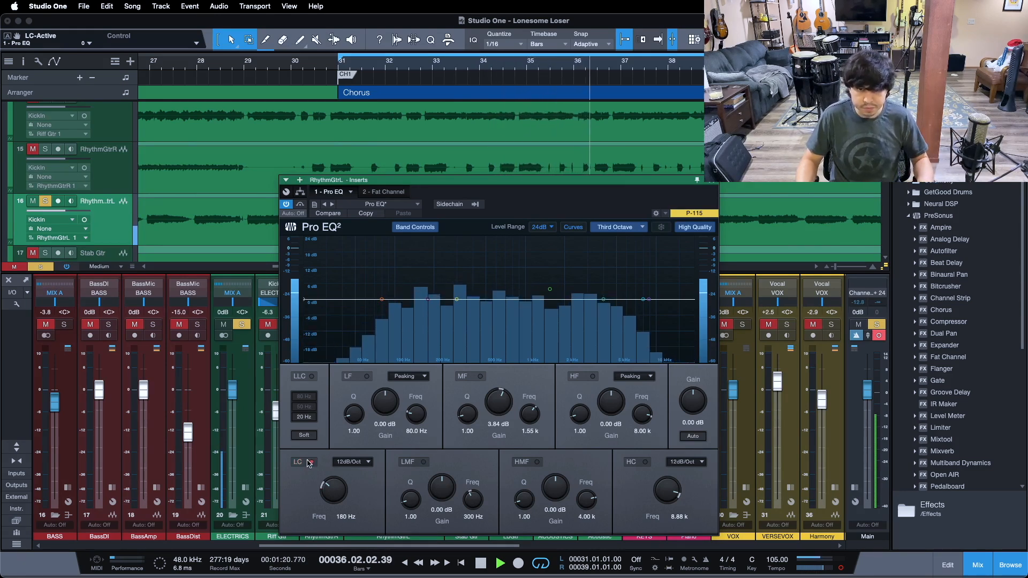
{"action": "left_click", "coordinate": [311, 462]}
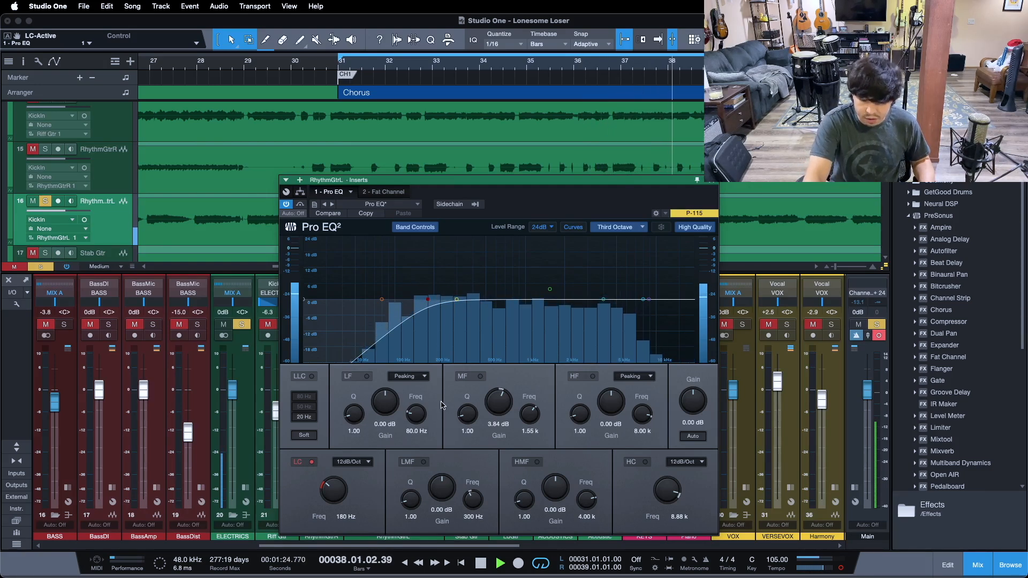
{"action": "key", "text": "space"}
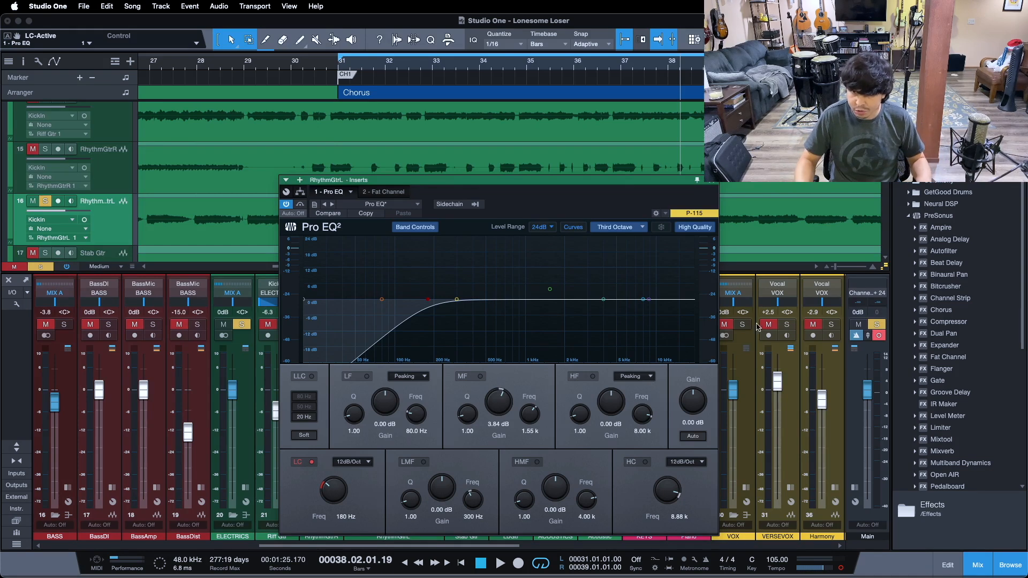
Step: Play the soloed RhythmGtrL from bar 31, comparing the chorus with and without the HC filter, and leave the filter enabled
{"action": "left_click", "coordinate": [644, 462]}
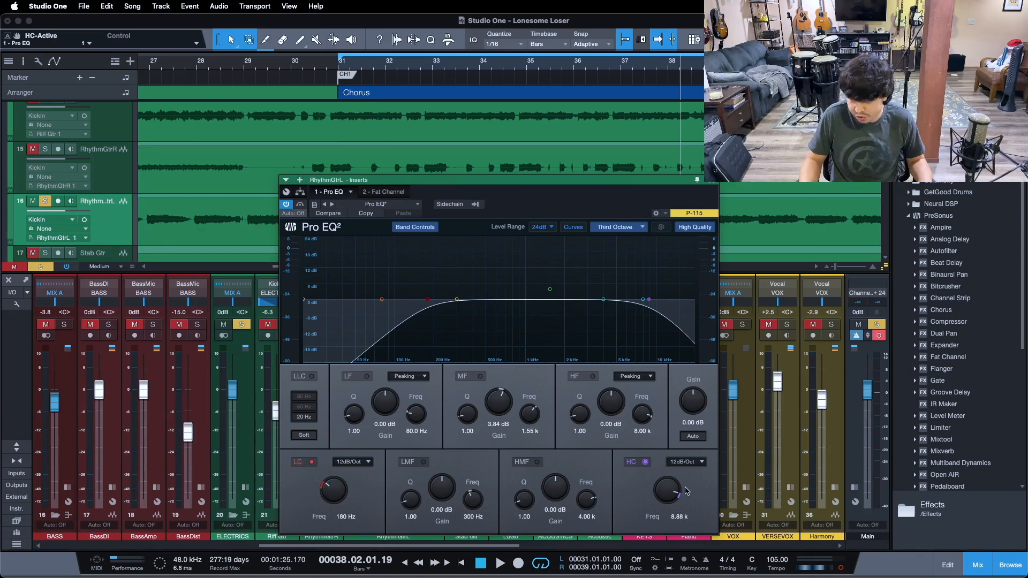
{"action": "left_click", "coordinate": [629, 464]}
{"action": "key", "text": "space"}
{"action": "left_click_drag", "start_coordinate": [540, 70], "coordinate": [518, 71]}
{"action": "key", "text": "space"}
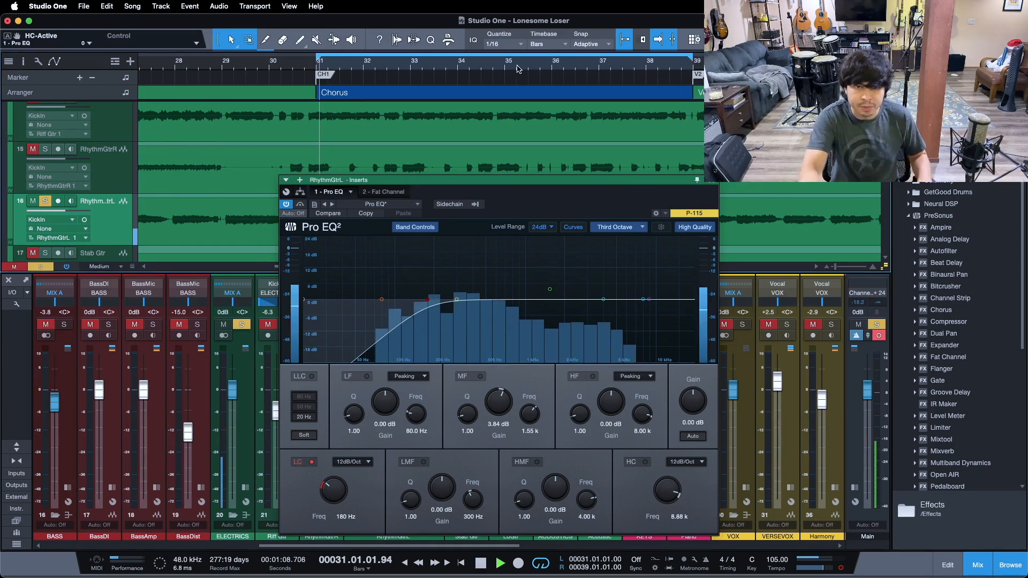
{"action": "left_click", "coordinate": [632, 465]}
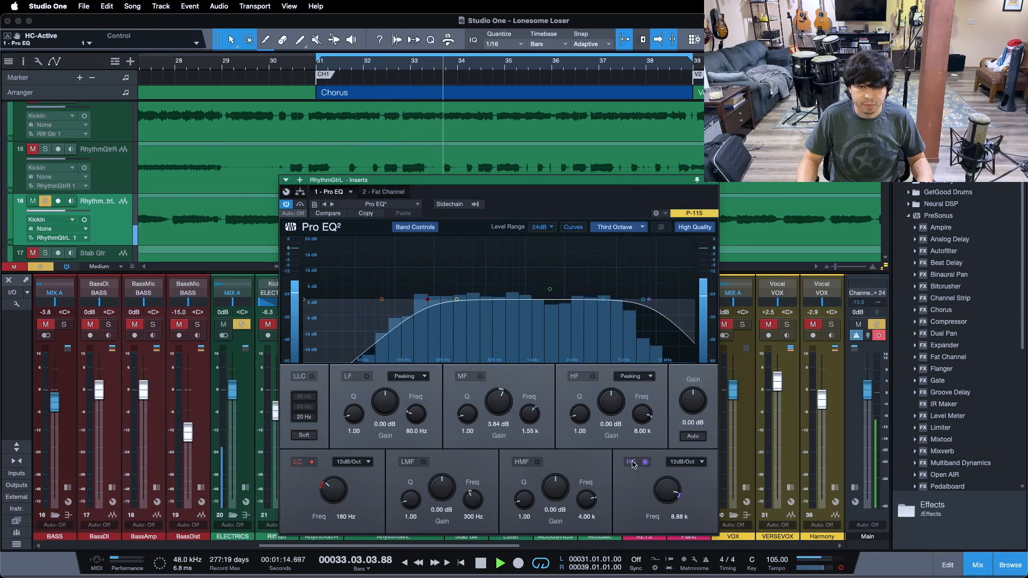
{"action": "left_click", "coordinate": [633, 464]}
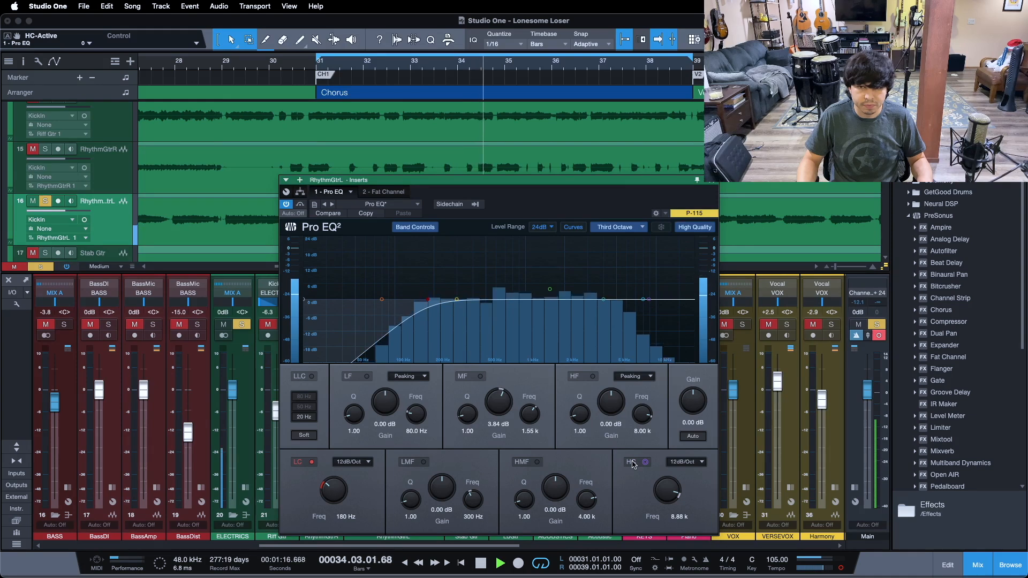
{"action": "left_click", "coordinate": [632, 464]}
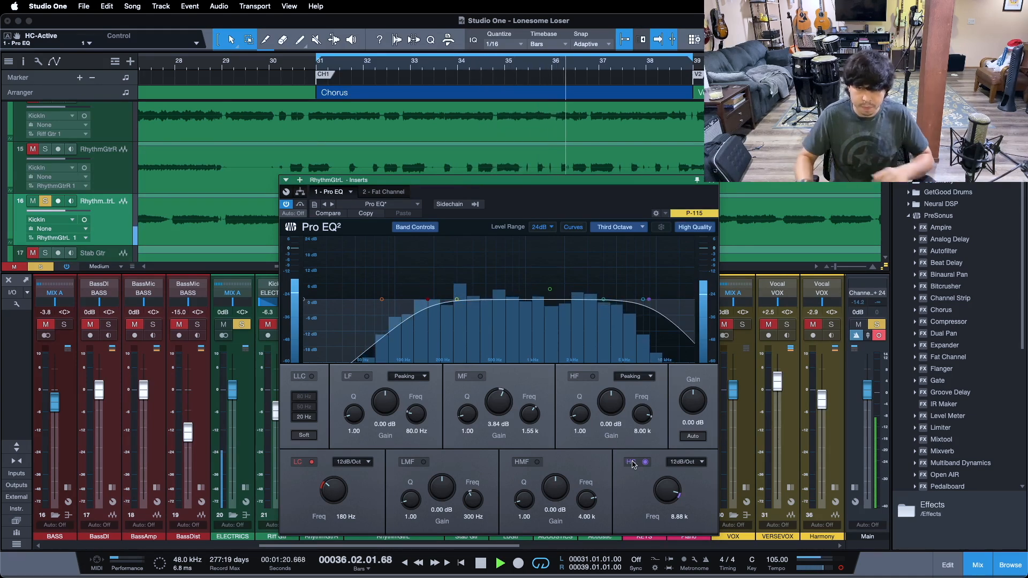
{"action": "left_click", "coordinate": [633, 464]}
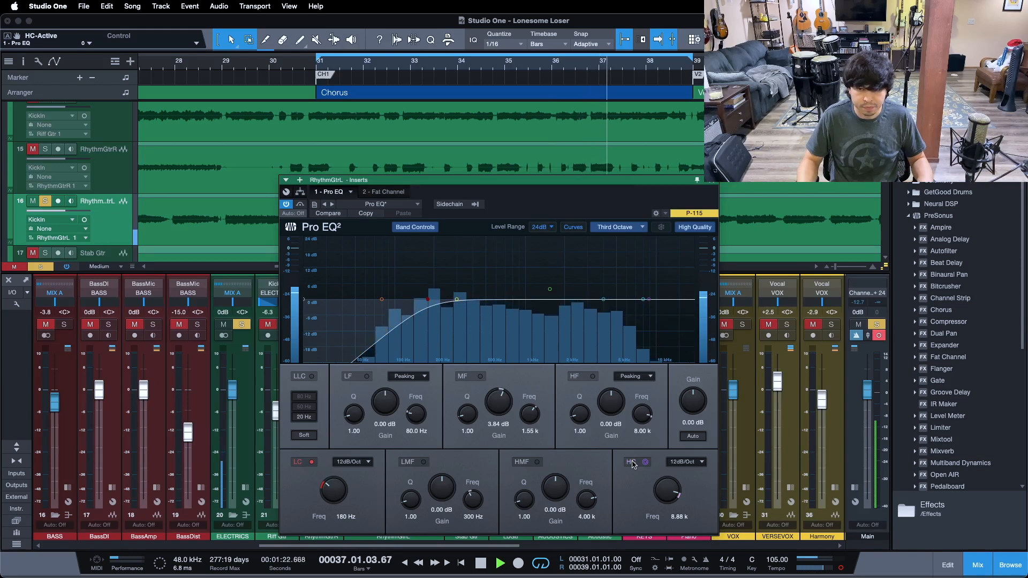
{"action": "left_click", "coordinate": [632, 464]}
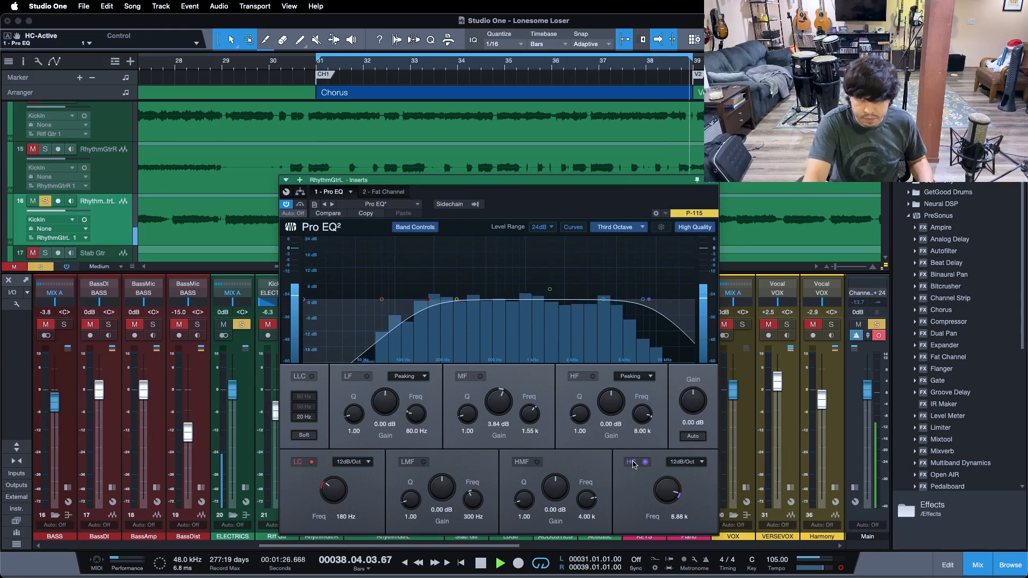
{"action": "key", "text": "space"}
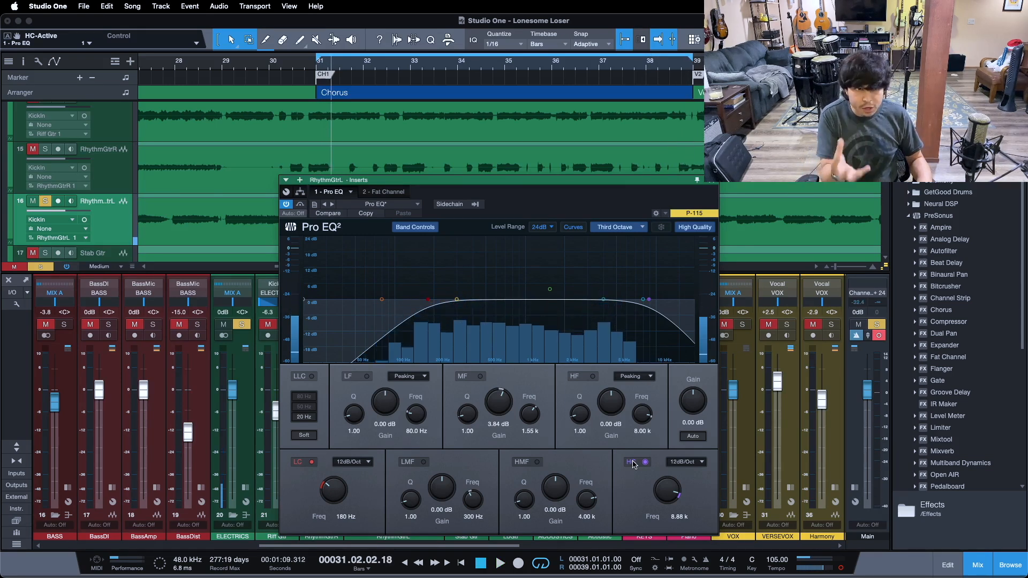
Step: Play RhythmGtrL from bar 31, comparing the sound with and without the MF boost, and leave the band enabled
{"action": "left_click_drag", "start_coordinate": [516, 198], "coordinate": [663, 199]}
{"action": "left_click_drag", "start_coordinate": [637, 192], "coordinate": [630, 193]}
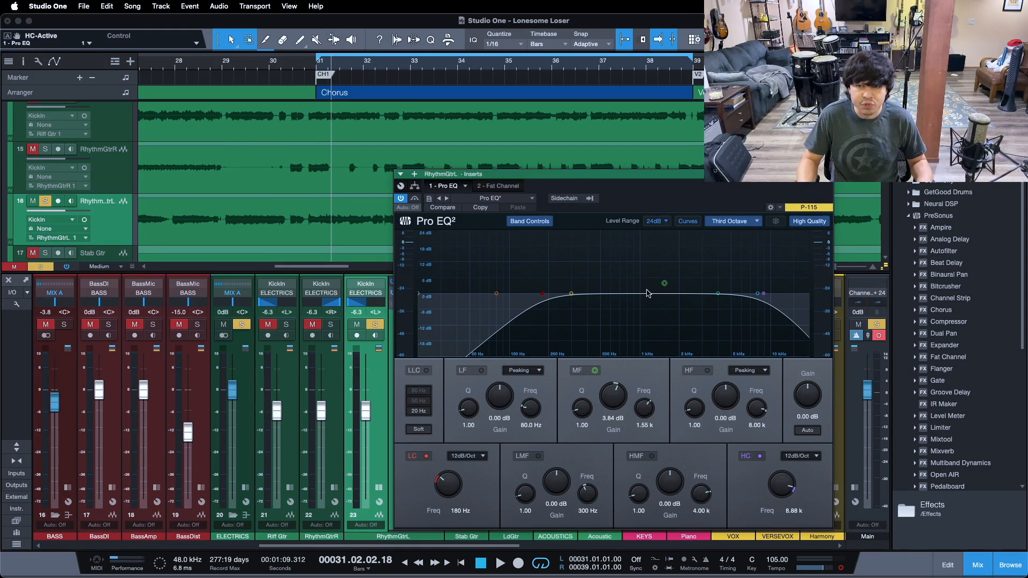
{"action": "left_click", "coordinate": [591, 375]}
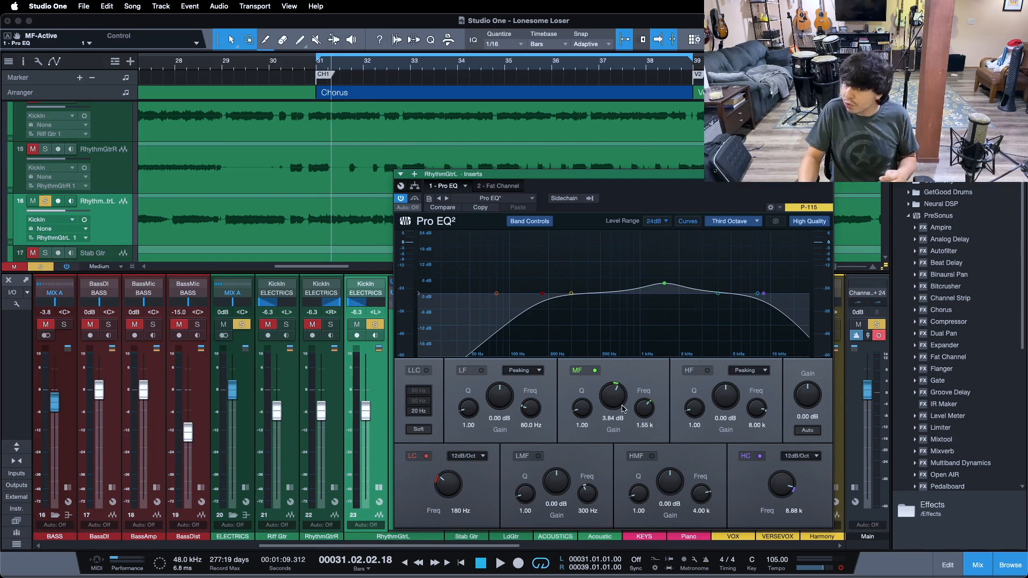
{"action": "left_click", "coordinate": [595, 371]}
{"action": "key", "text": "space"}
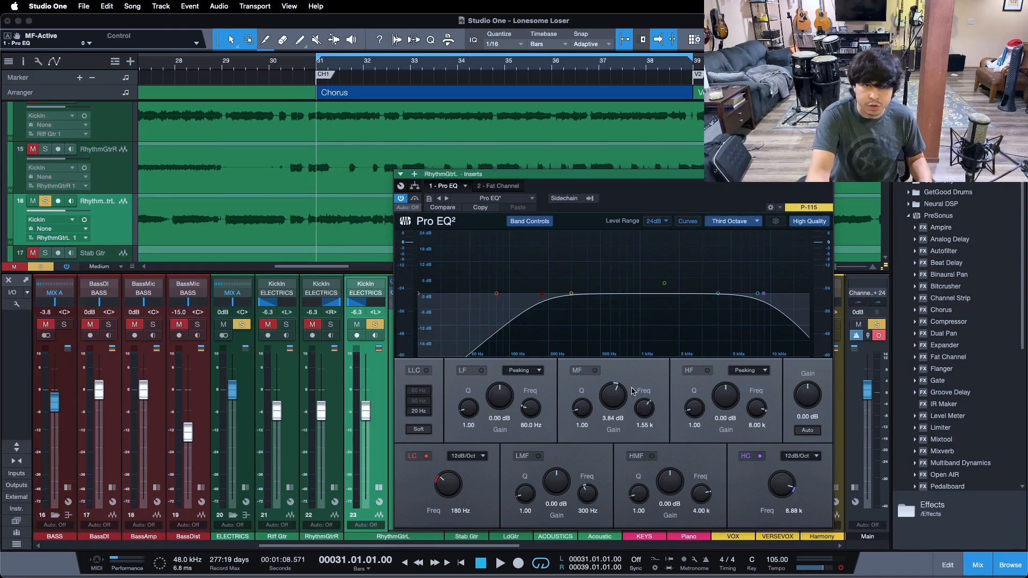
{"action": "key", "text": "space"}
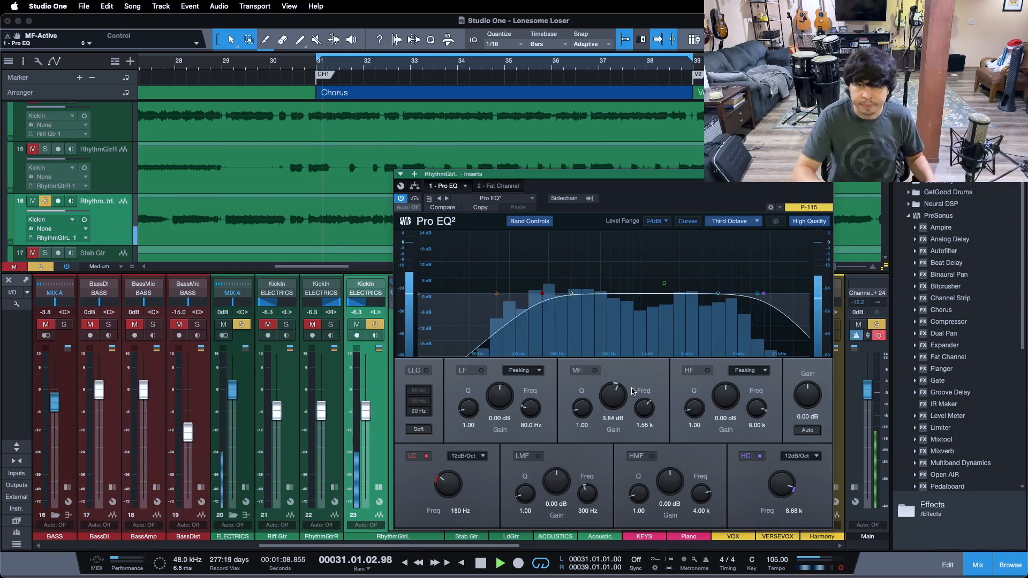
{"action": "left_click", "coordinate": [597, 373]}
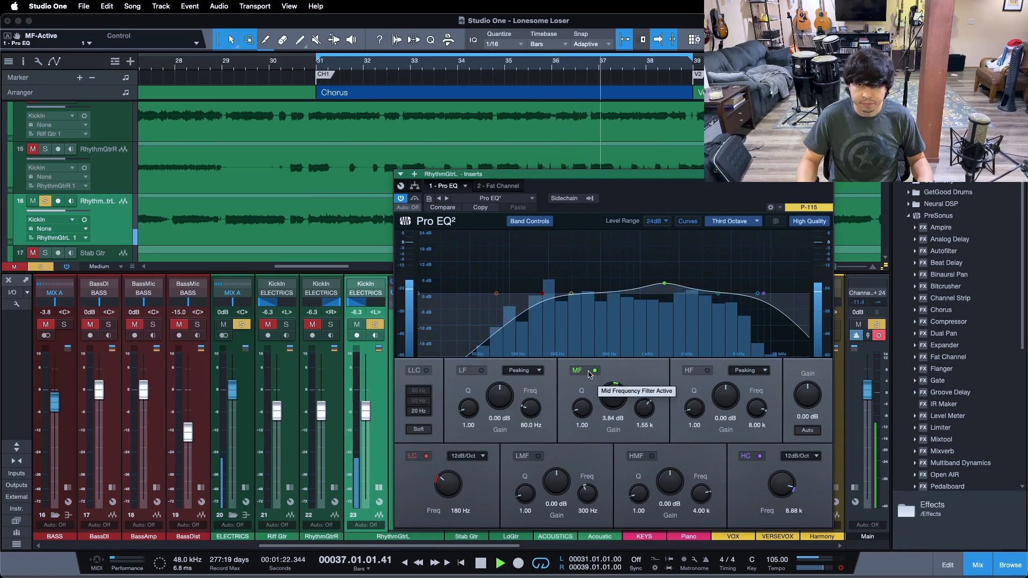
{"action": "left_click", "coordinate": [589, 372]}
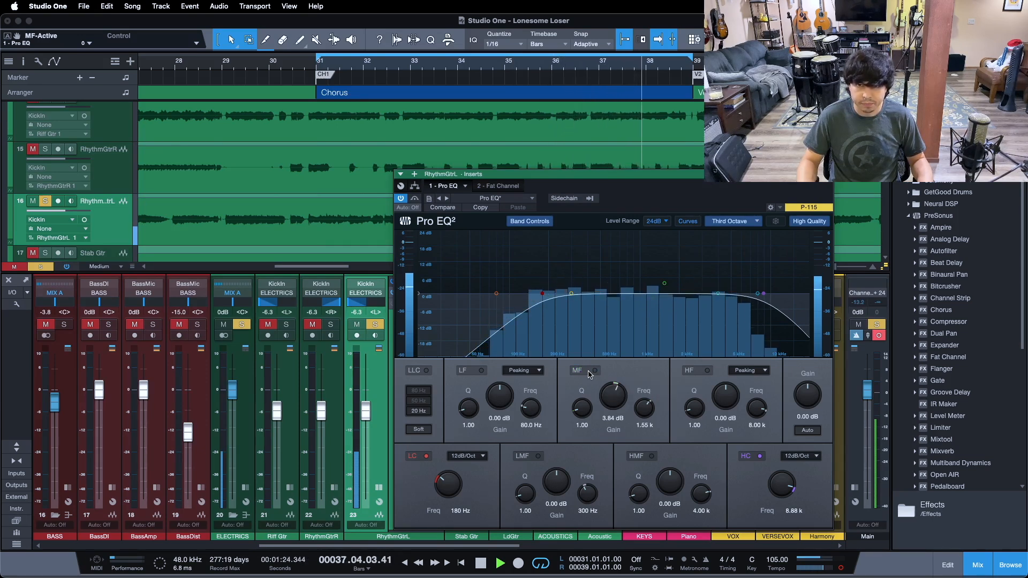
{"action": "left_click", "coordinate": [589, 372]}
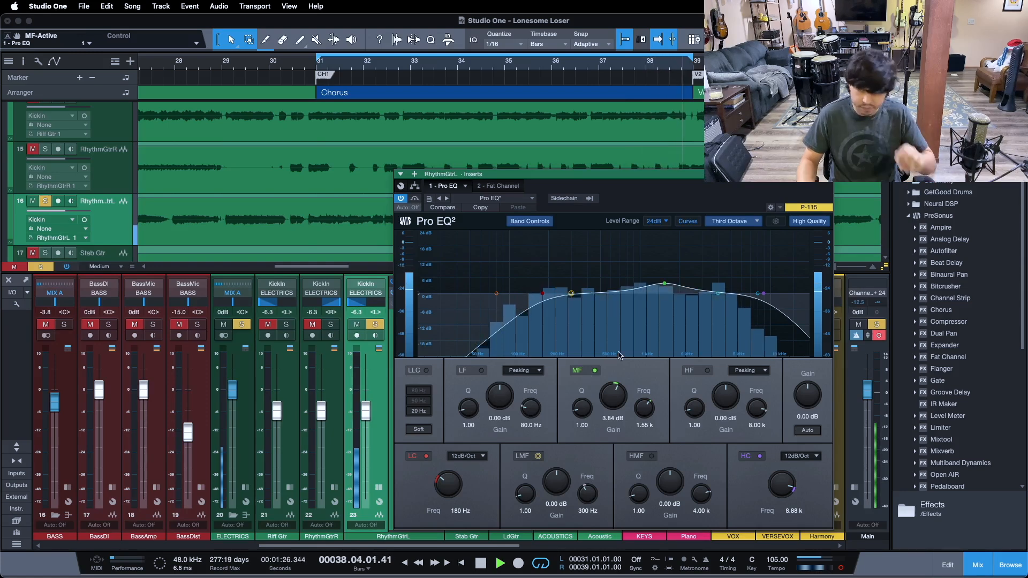
Step: Stop playback, close RhythmGtrL's Pro EQ and inserts view, and solo the Stab Gtr track in place of RhythmGtrL
{"action": "key", "text": "super+w"}
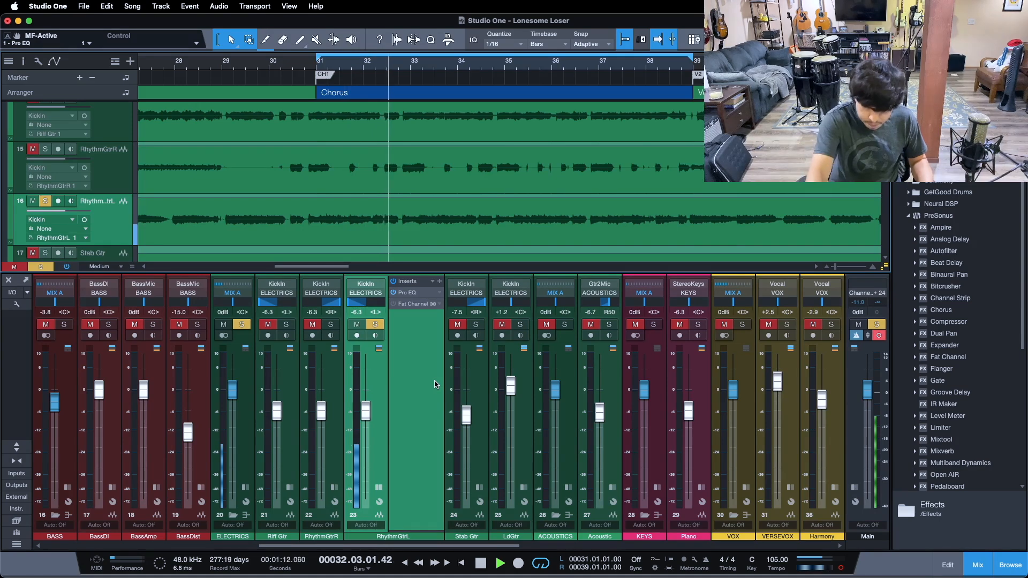
{"action": "key", "text": "space"}
{"action": "scroll", "coordinate": [322, 214], "scroll_direction": "down", "scroll_amount": 3}
{"action": "left_click", "coordinate": [40, 266]}
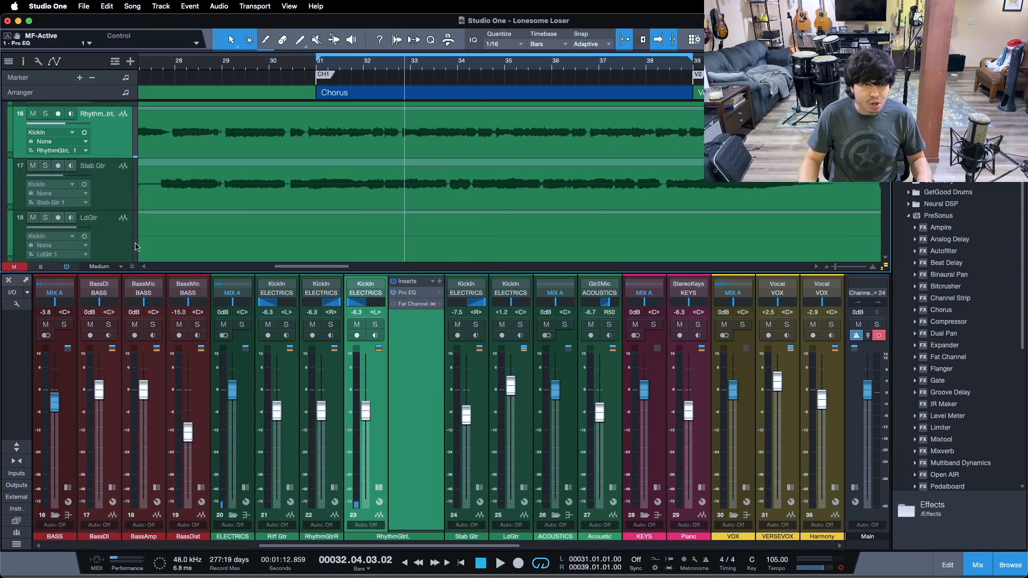
{"action": "left_click", "coordinate": [45, 166]}
{"action": "left_click", "coordinate": [379, 488]}
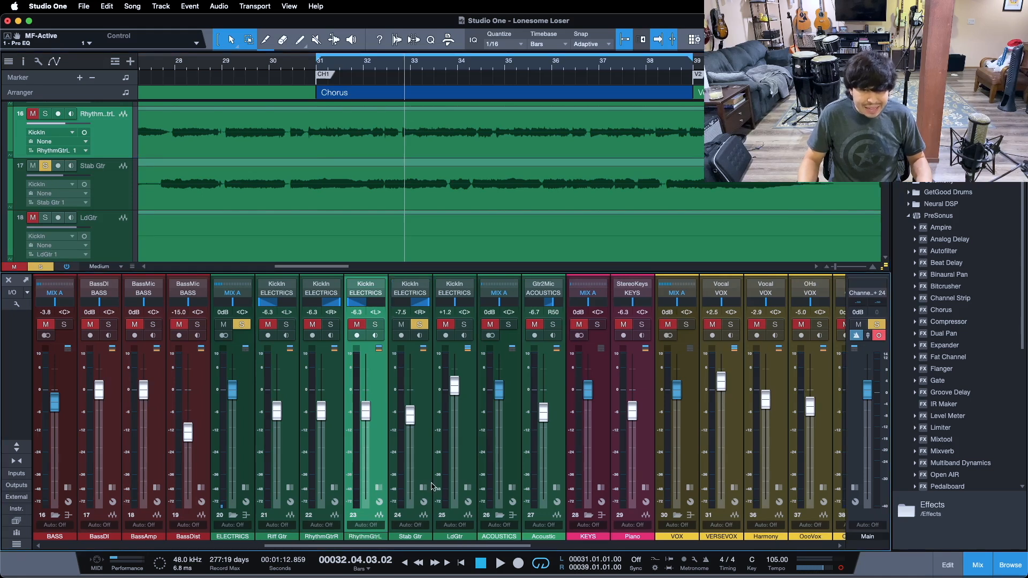
Step: Expand the Stab Gtr channel's inserts and open its Pro EQ in a window clear of the track waveforms
{"action": "left_click", "coordinate": [423, 488]}
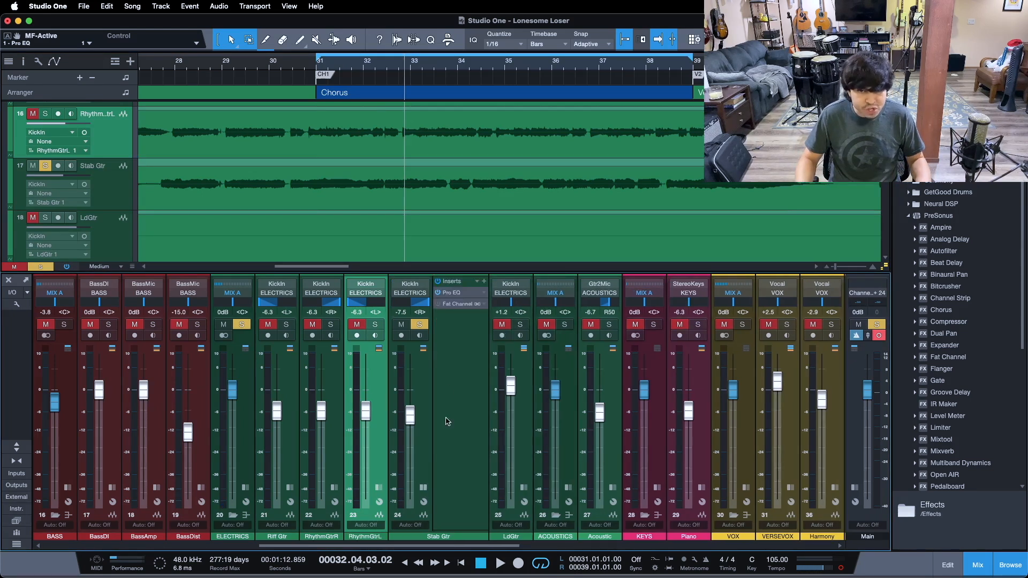
{"action": "left_click", "coordinate": [449, 375]}
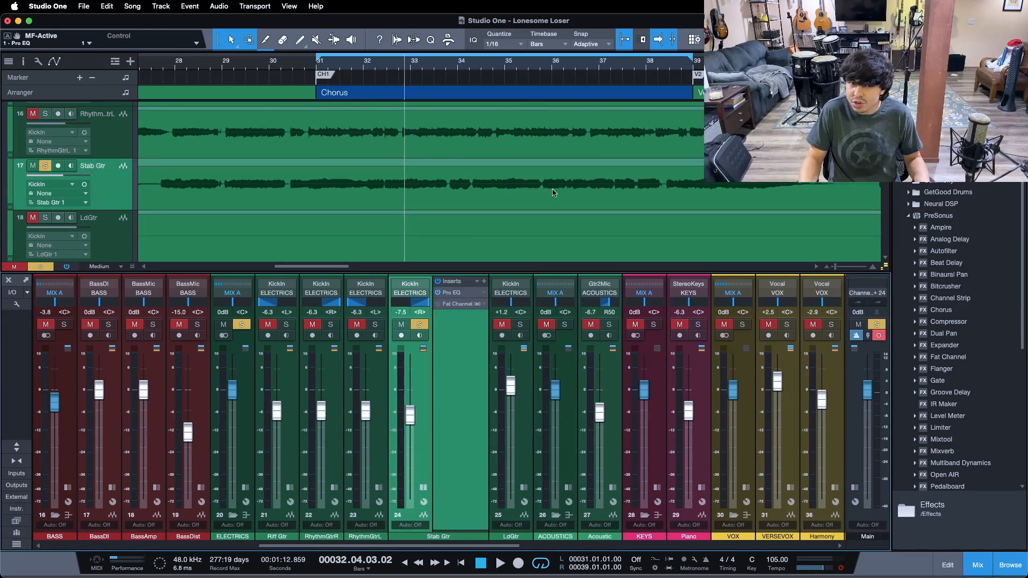
{"action": "scroll", "coordinate": [557, 193], "scroll_direction": "up", "scroll_amount": 2}
{"action": "scroll", "coordinate": [557, 192], "scroll_direction": "up", "scroll_amount": 1}
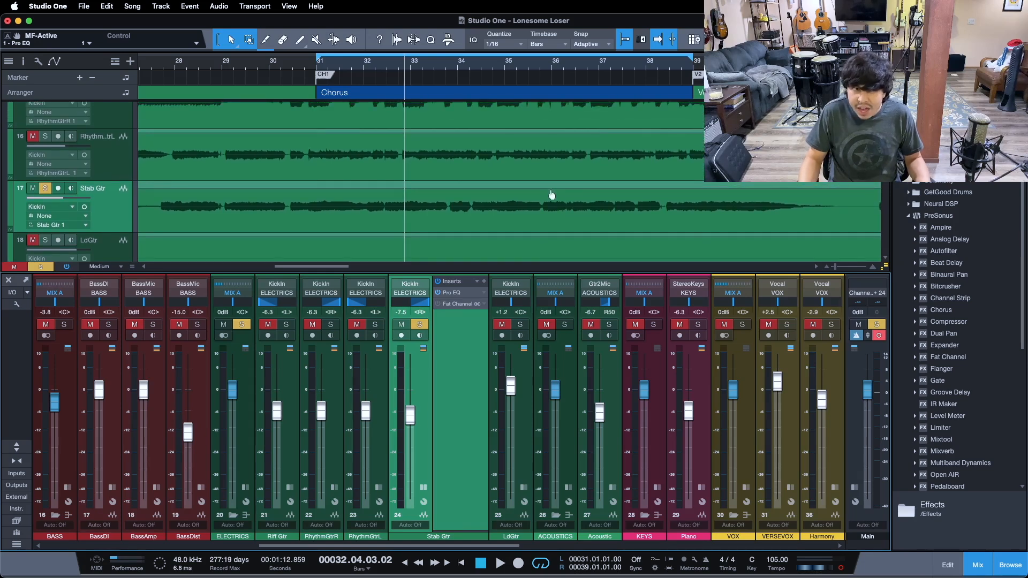
{"action": "double_click", "coordinate": [465, 298]}
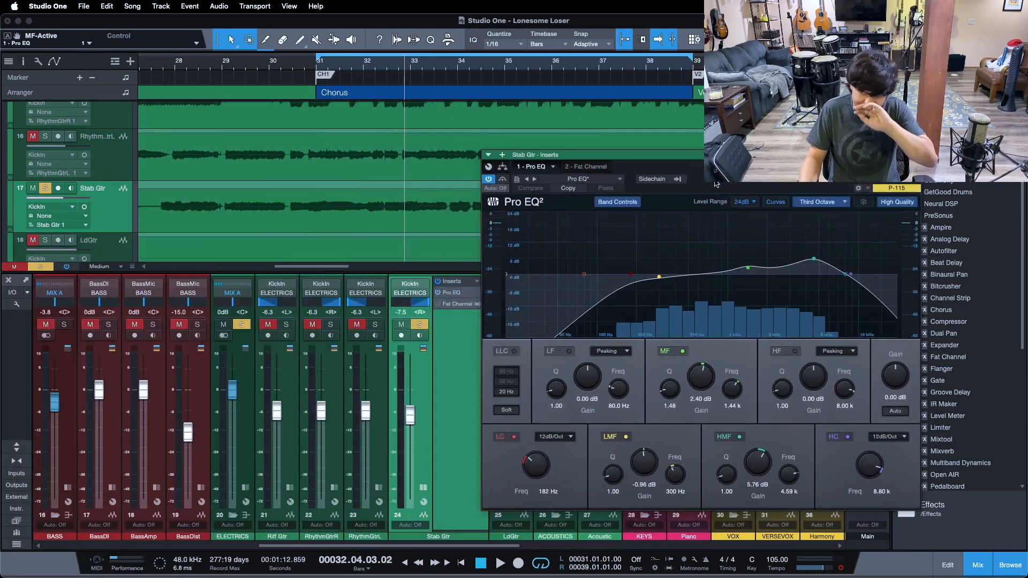
{"action": "left_click_drag", "start_coordinate": [715, 184], "coordinate": [758, 209]}
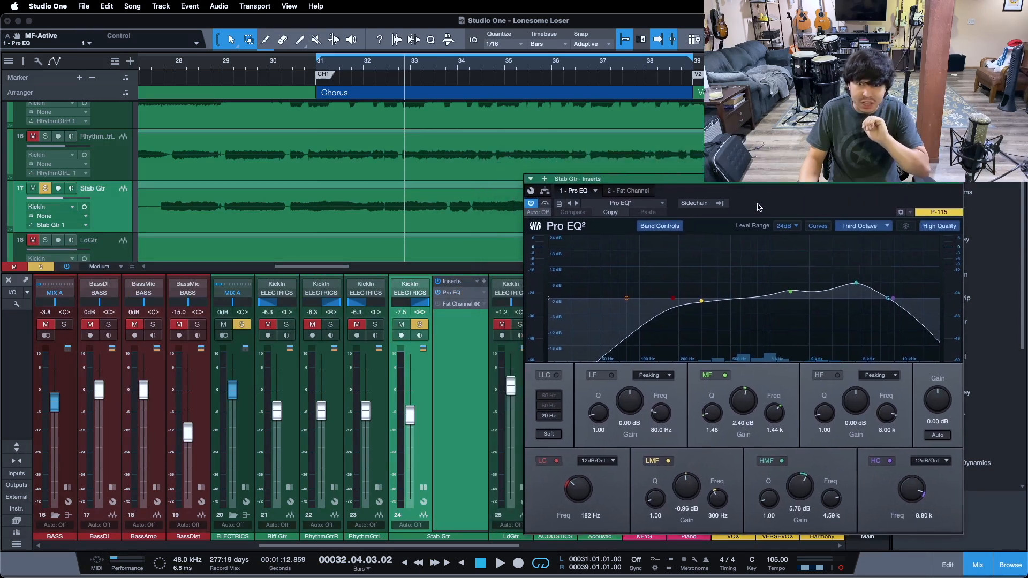
Step: Disable the LMF, MF and HMF bands in the Stab Gtr's Pro EQ, leaving only the LC and HC filters enabled
{"action": "left_click", "coordinate": [664, 465]}
{"action": "left_click", "coordinate": [709, 377]}
{"action": "left_click", "coordinate": [773, 464]}
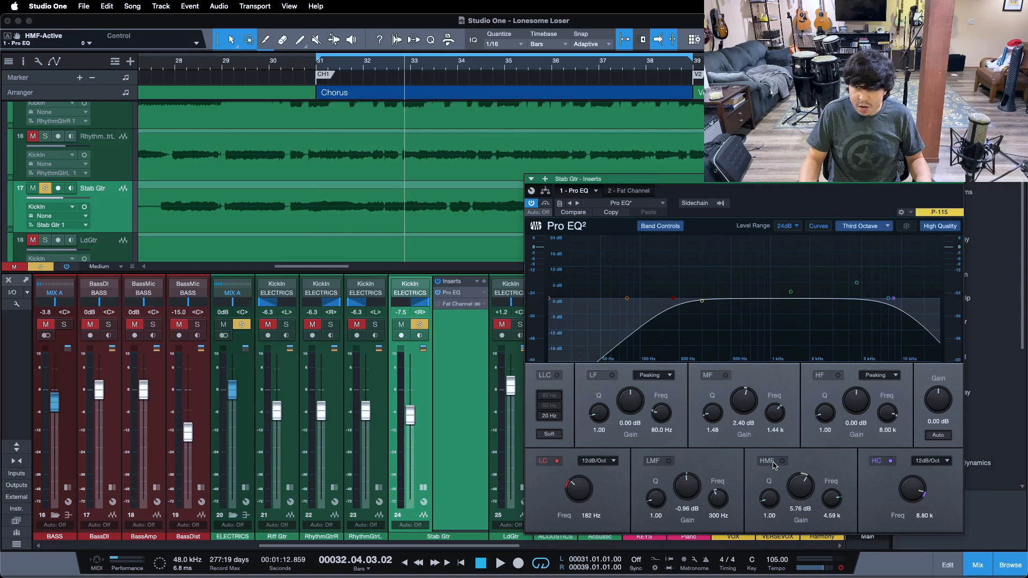
{"action": "left_click", "coordinate": [550, 462]}
{"action": "left_click", "coordinate": [880, 464]}
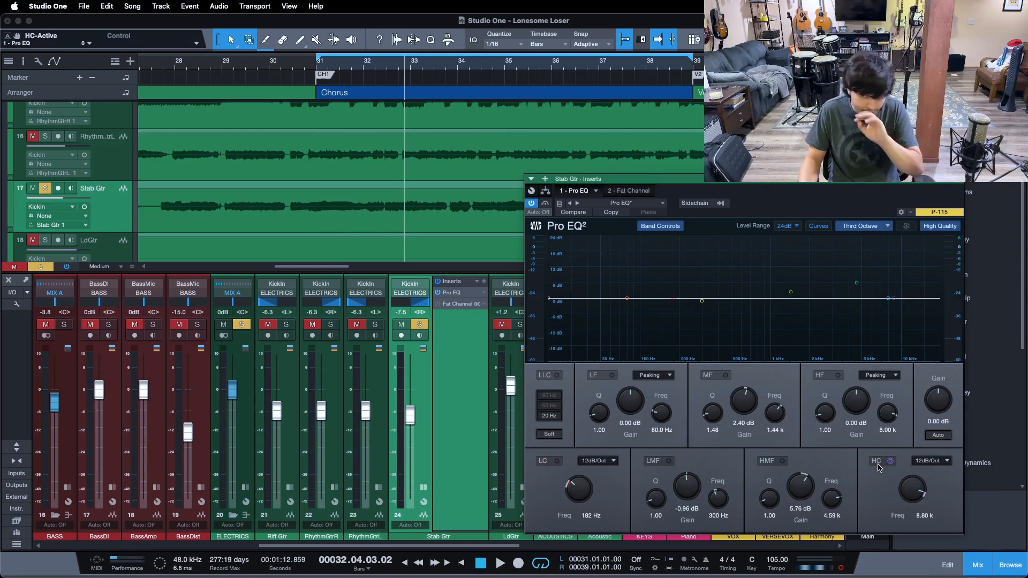
{"action": "left_click", "coordinate": [558, 462]}
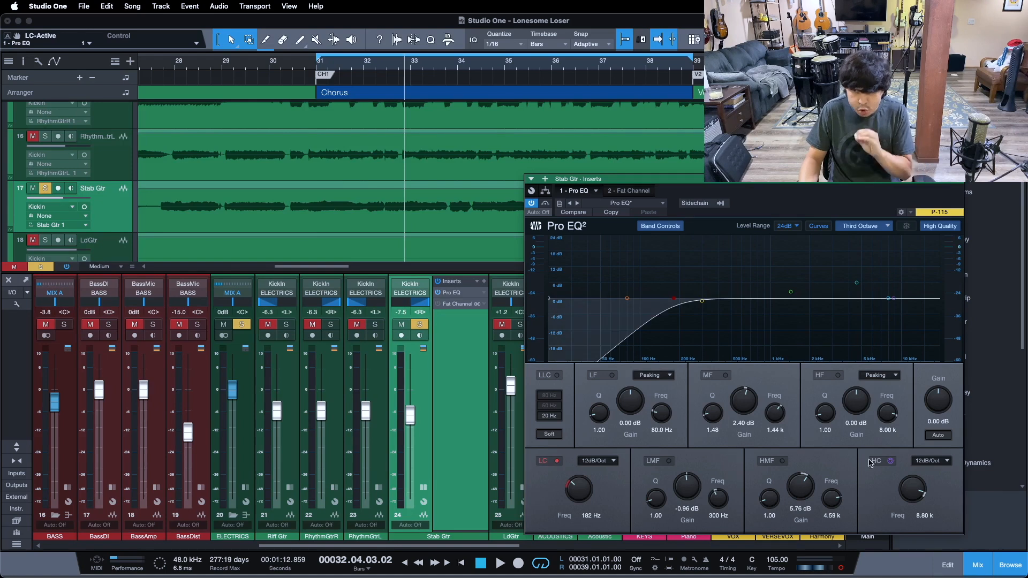
{"action": "left_click", "coordinate": [889, 464]}
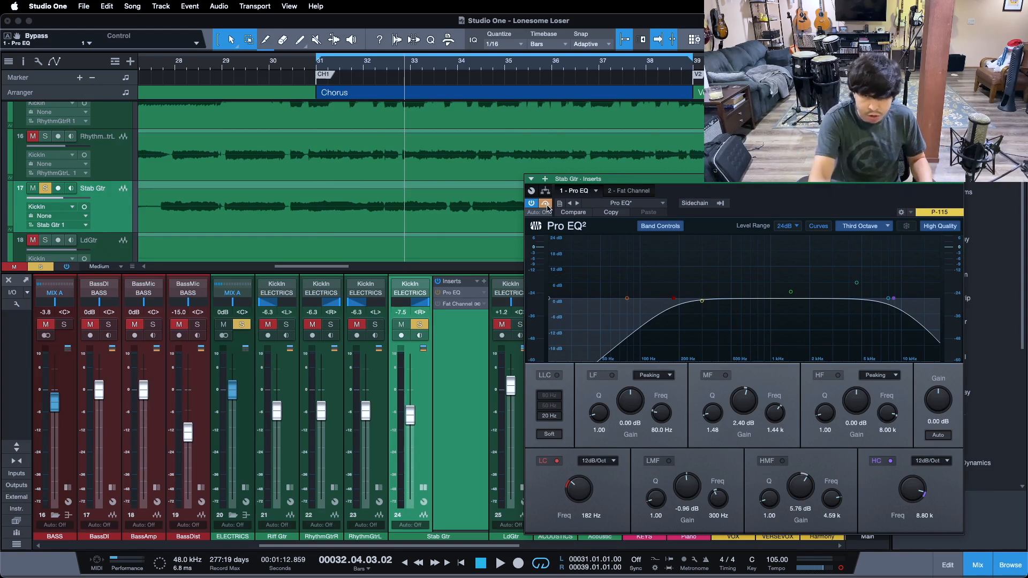
Step: Play the soloed Stab Gtr through the chorus, comparing the bypassed Pro EQ with the LC and HC filters engaged
{"action": "key", "text": "space"}
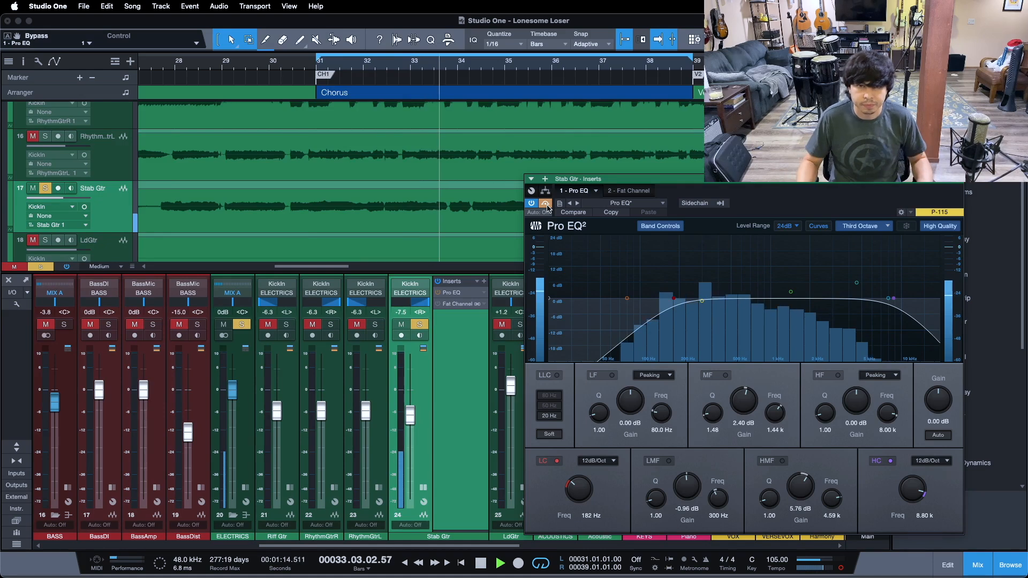
{"action": "mouse_move", "coordinate": [463, 63]}
{"action": "left_mouse_down"}
{"action": "mouse_move", "coordinate": [477, 51]}
{"action": "mouse_move", "coordinate": [457, 65]}
{"action": "left_mouse_up"}
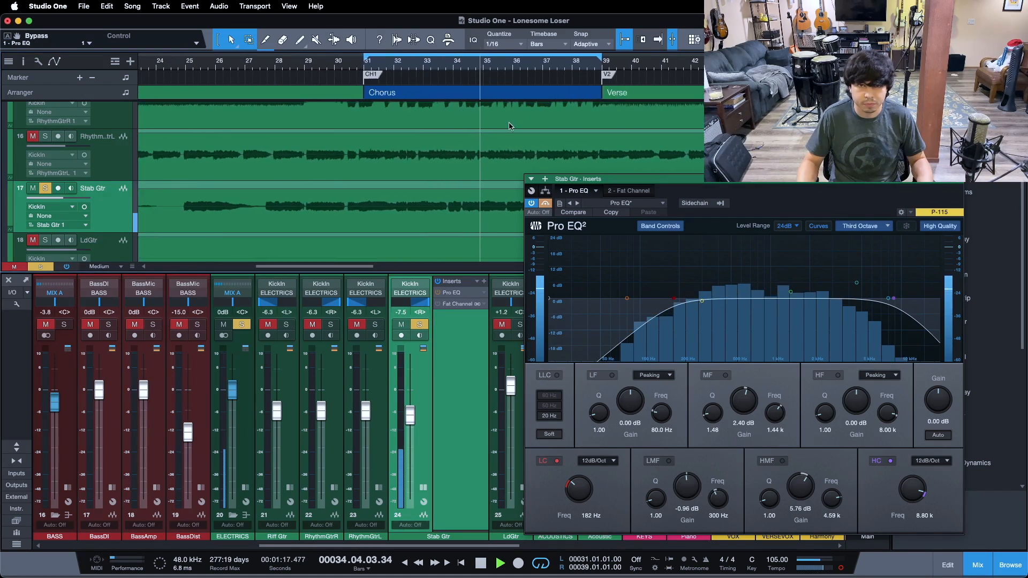
{"action": "left_click", "coordinate": [547, 206]}
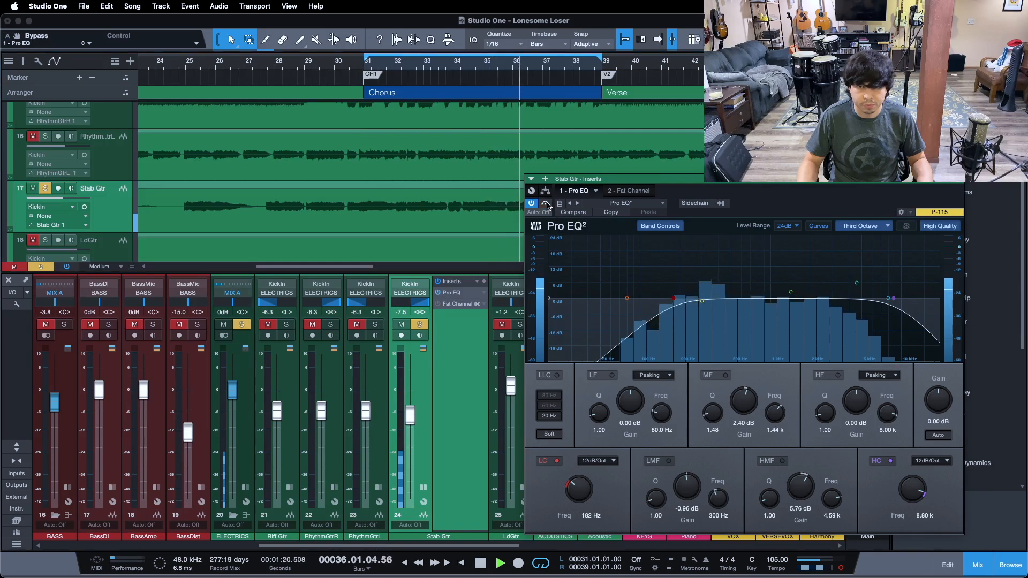
{"action": "left_click_drag", "start_coordinate": [740, 209], "coordinate": [519, 202]}
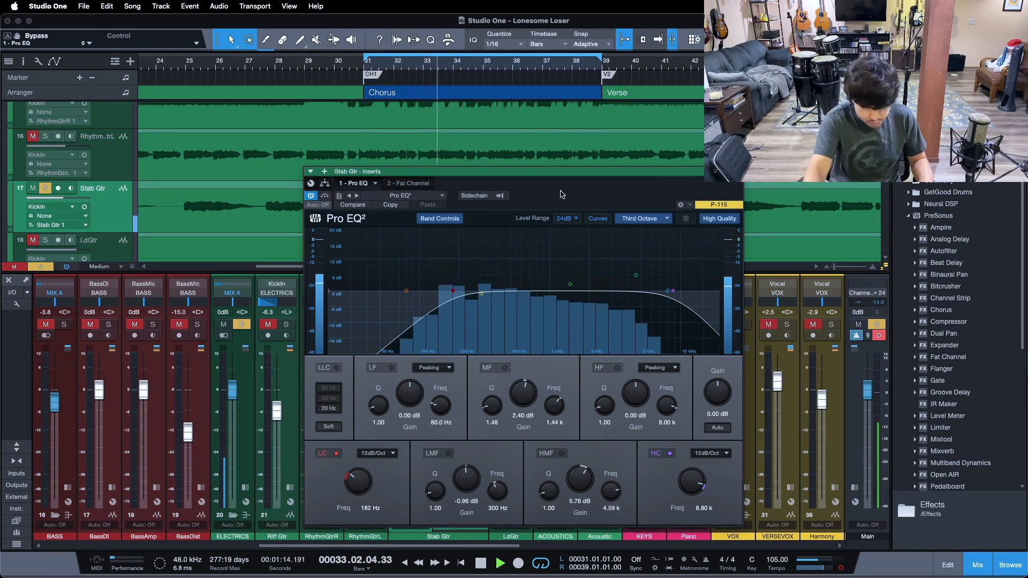
{"action": "key", "text": "space"}
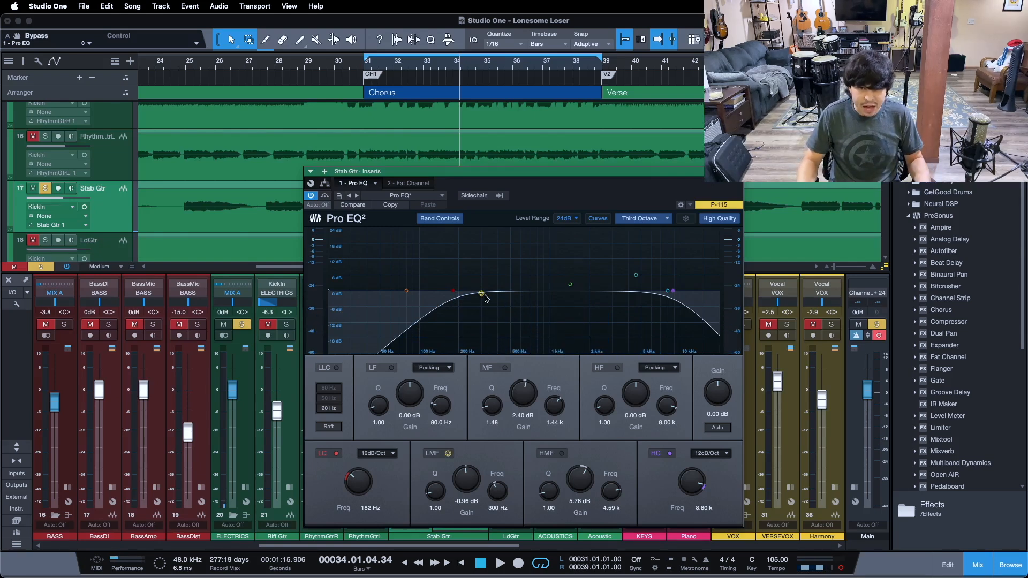
Step: Play the Stab Gtr from bar 31, comparing the sound without and with the LMF cut, and leave the band enabled
{"action": "left_click", "coordinate": [448, 454]}
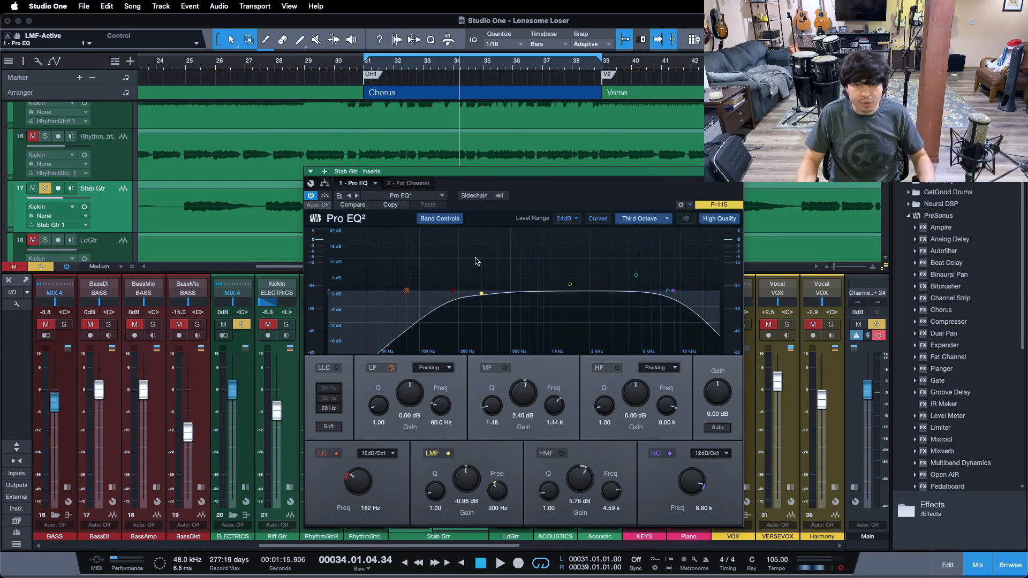
{"action": "left_click_drag", "start_coordinate": [572, 199], "coordinate": [813, 203]}
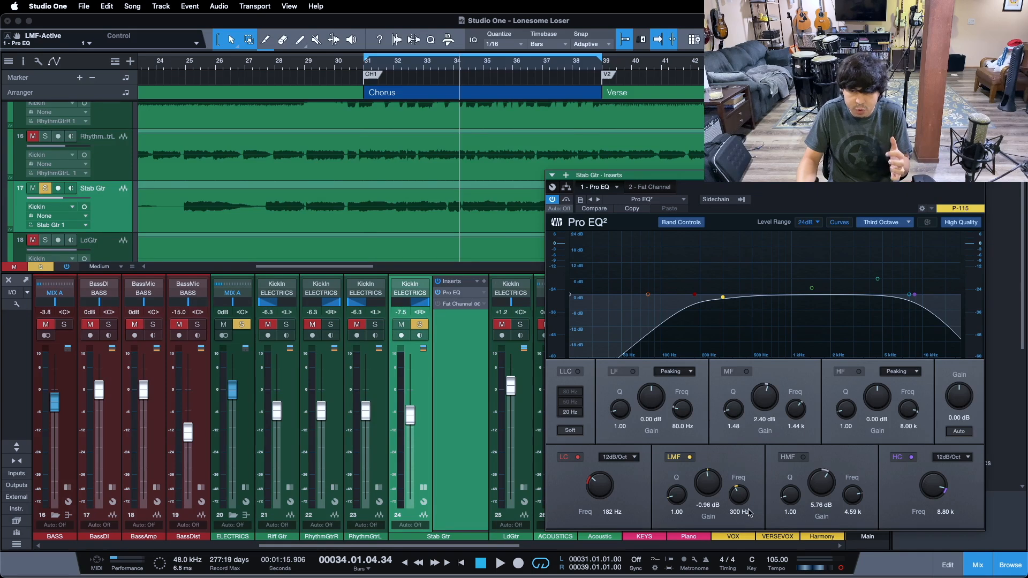
{"action": "left_click", "coordinate": [678, 461]}
{"action": "key", "text": "KP_1"}
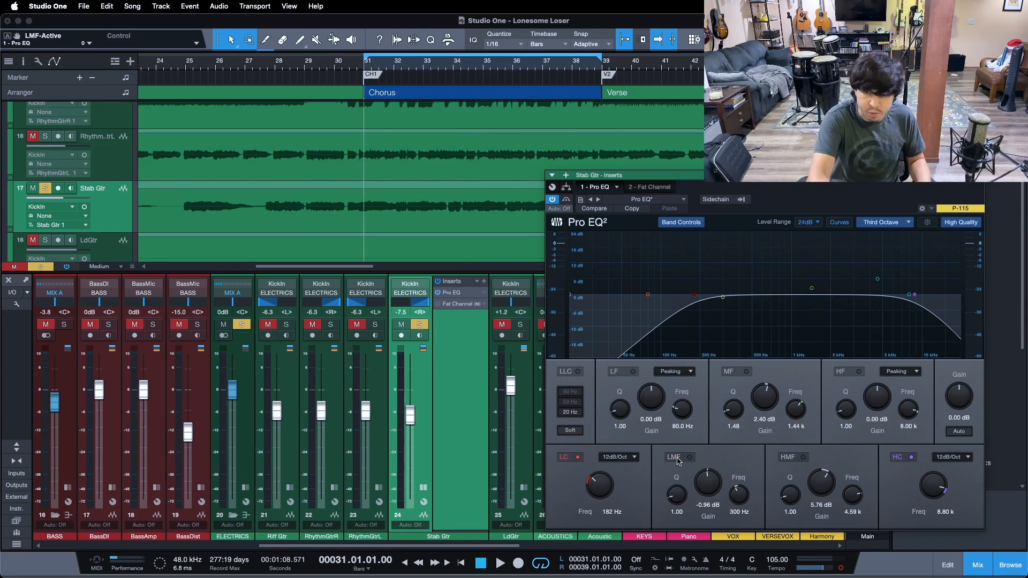
{"action": "key", "text": "space"}
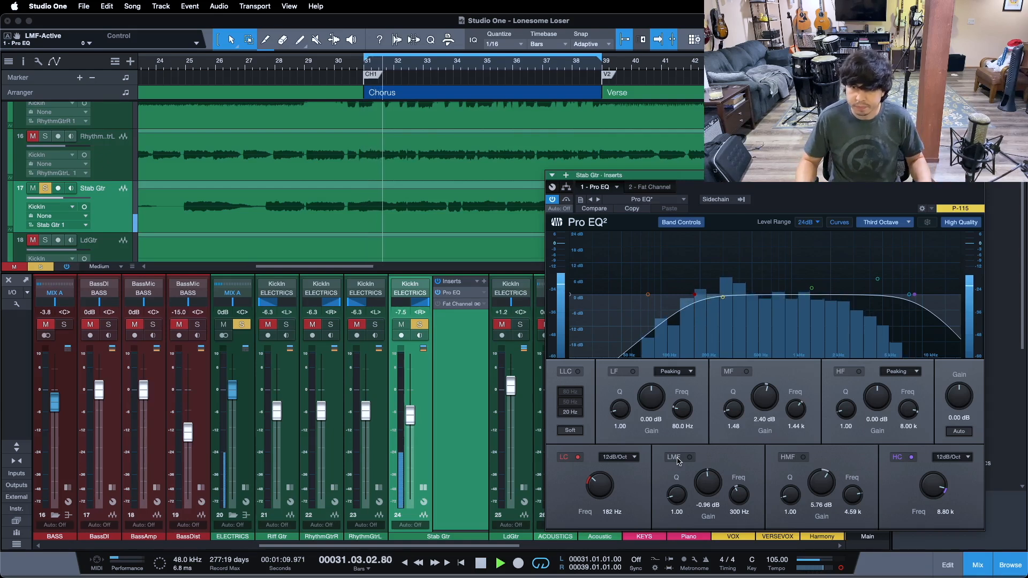
{"action": "left_click", "coordinate": [677, 459]}
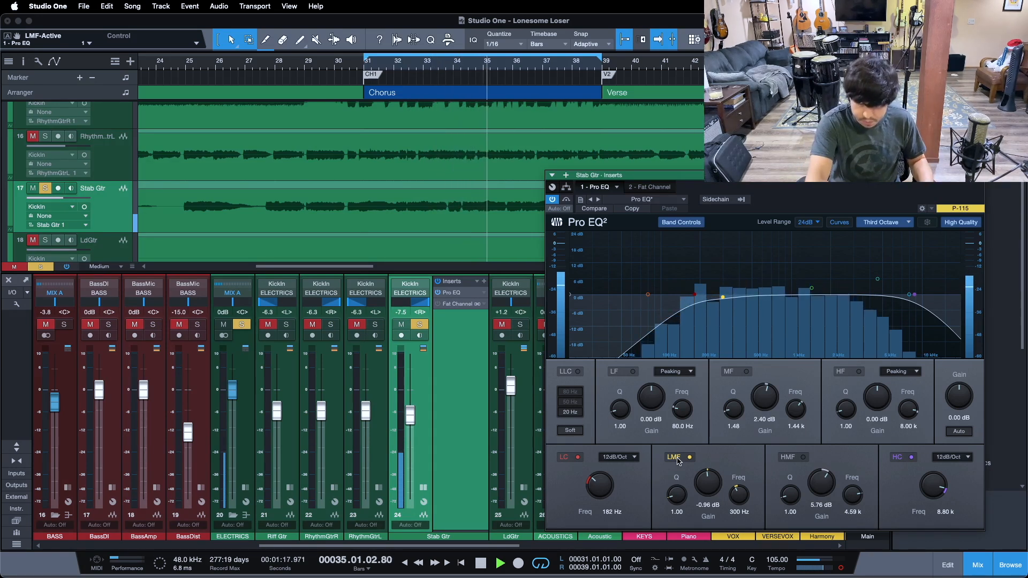
{"action": "key", "text": "space"}
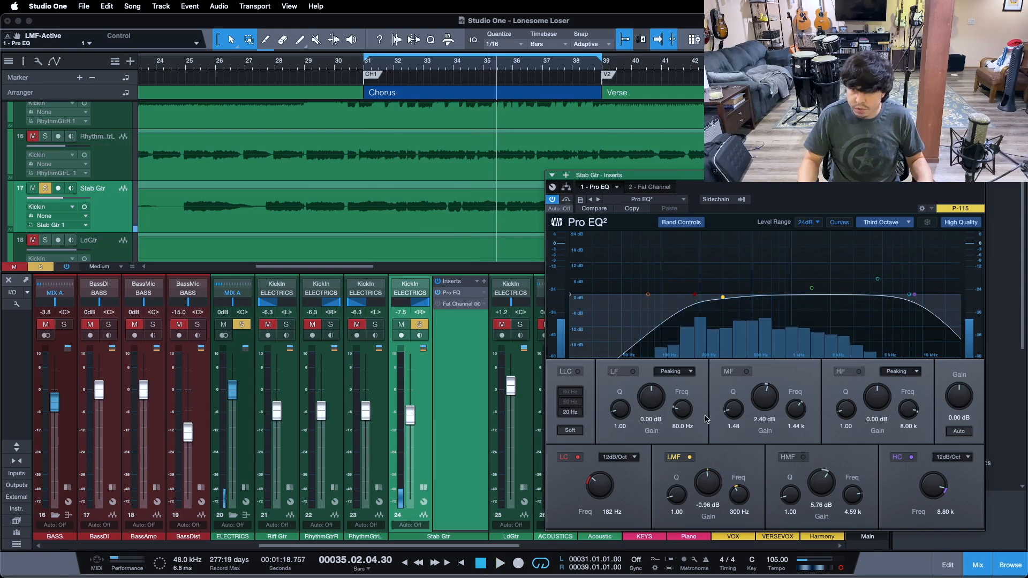
Step: Play the Stab Gtr from bar 31 without the HMF boost and enable the HMF band during playback
{"action": "left_click_drag", "start_coordinate": [806, 191], "coordinate": [678, 188]}
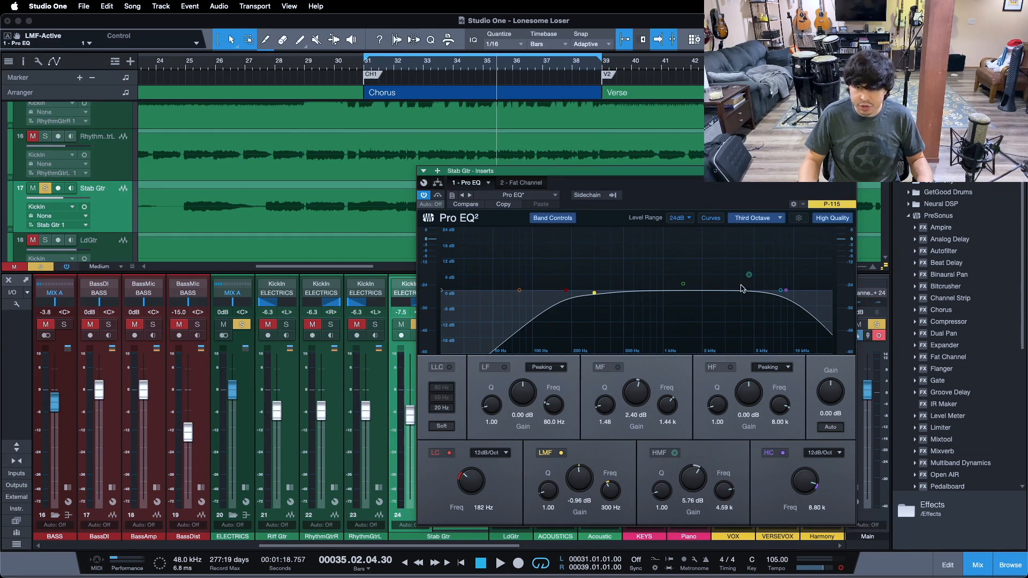
{"action": "left_click", "coordinate": [673, 453]}
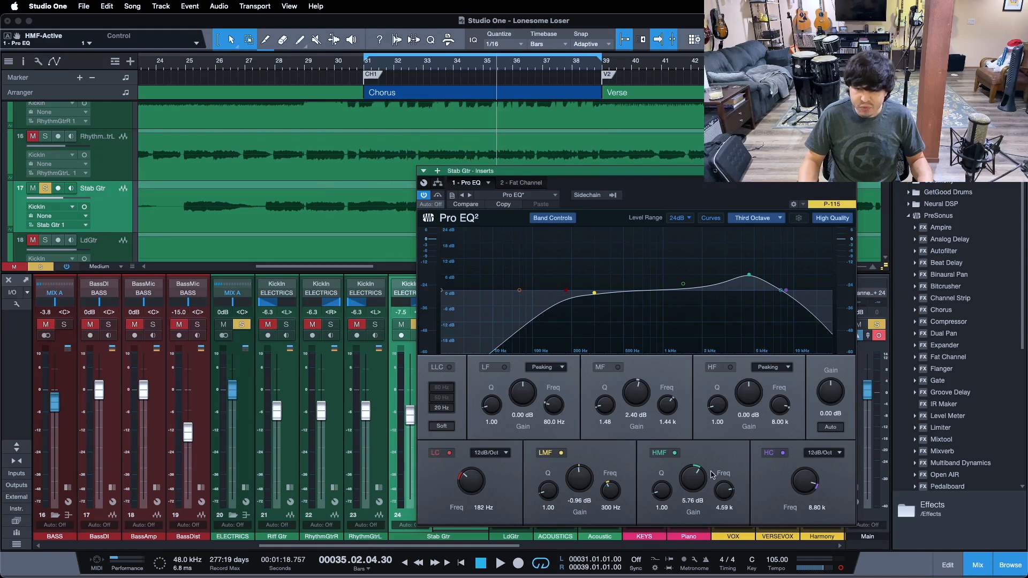
{"action": "left_click", "coordinate": [675, 454]}
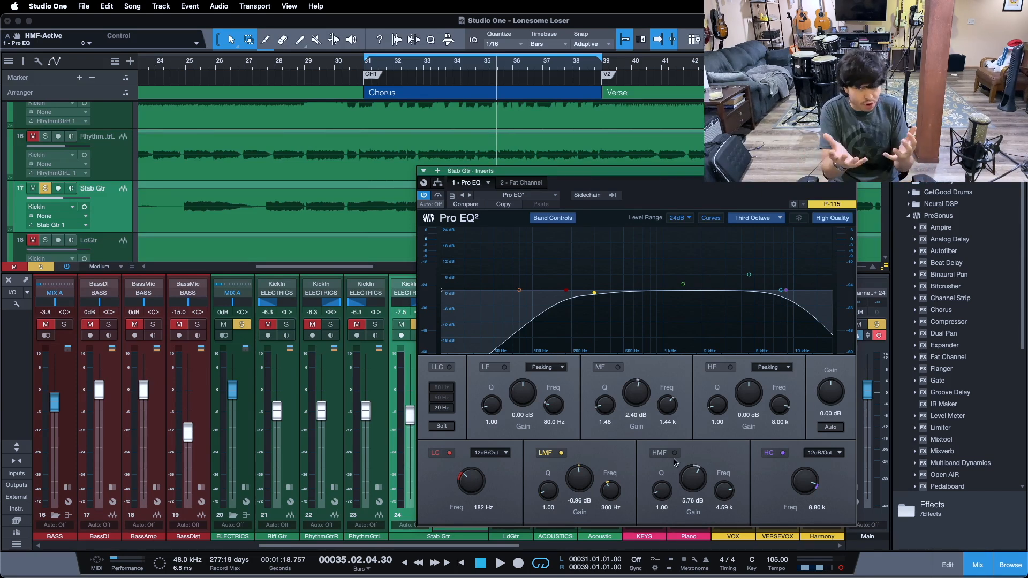
{"action": "key", "text": "KP_1"}
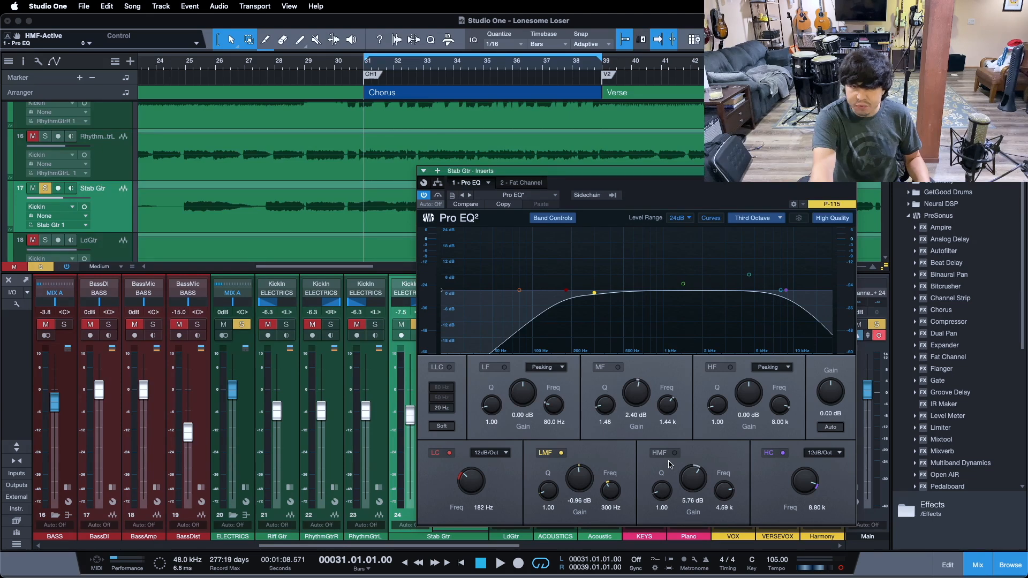
{"action": "key", "text": "space"}
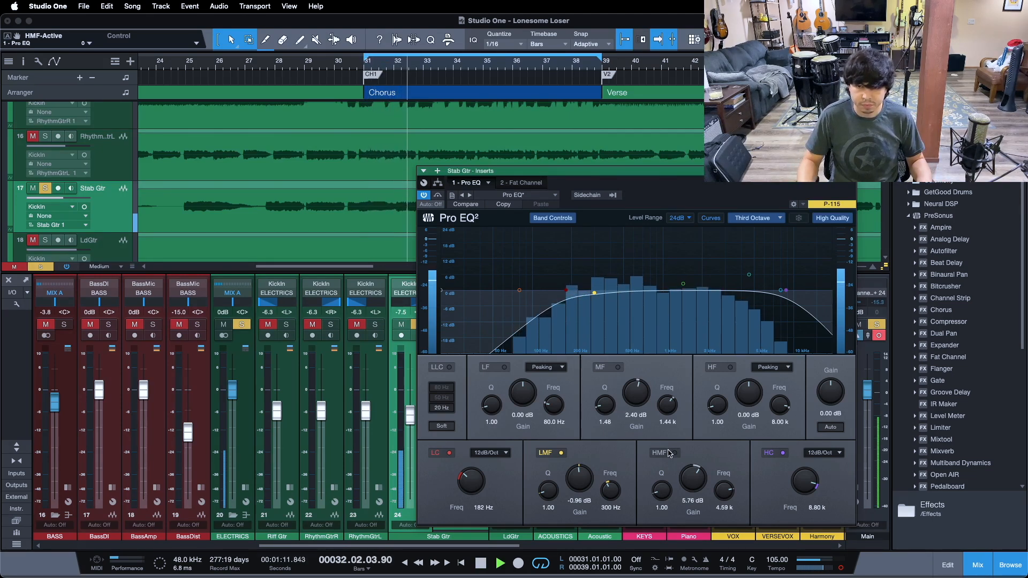
{"action": "left_click", "coordinate": [668, 454]}
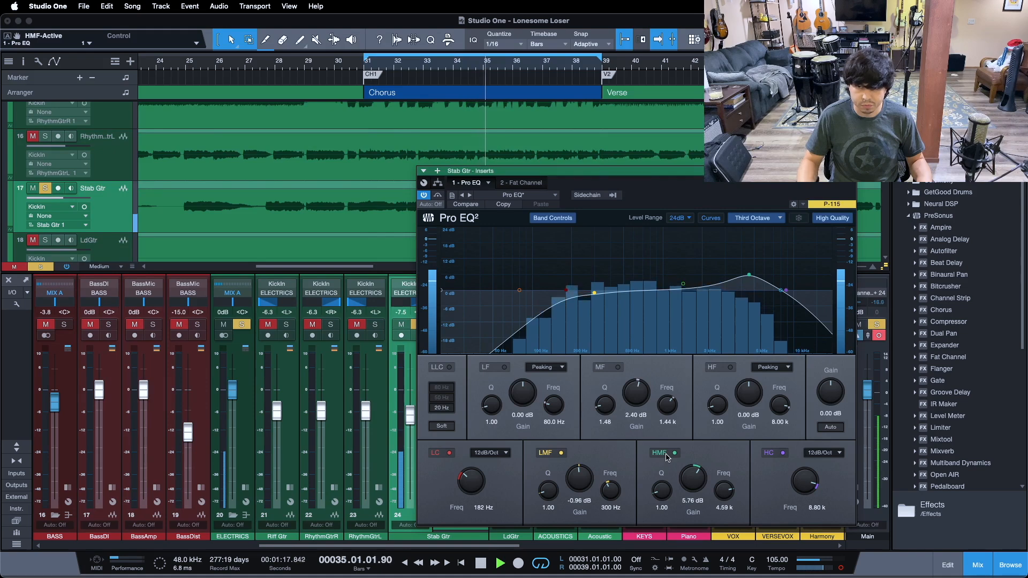
Step: Enable the Stab Gtr's MF boost while the chorus plays, stop playback, and close the Pro EQ and inserts view
{"action": "left_click", "coordinate": [616, 371]}
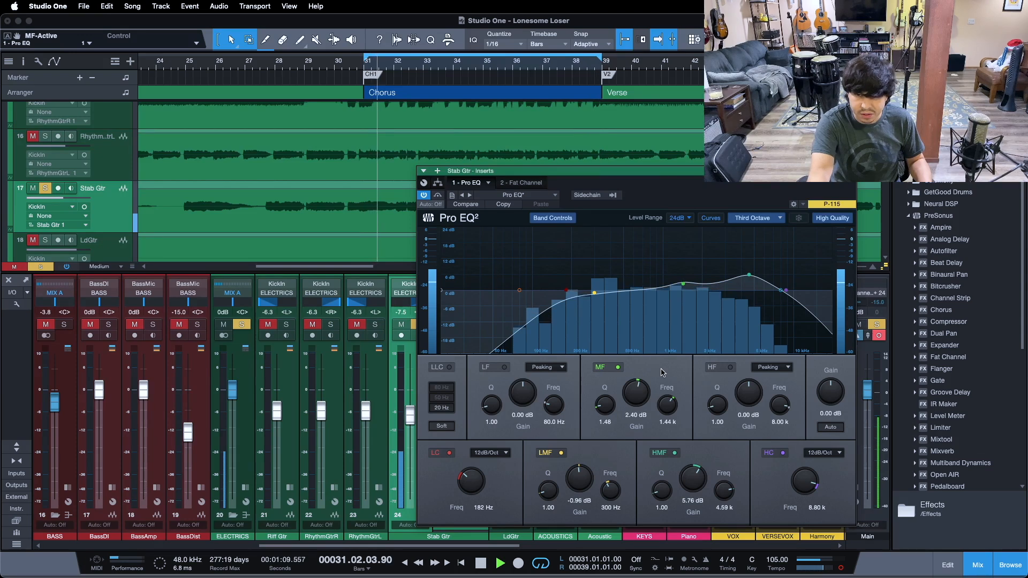
{"action": "key", "text": "space"}
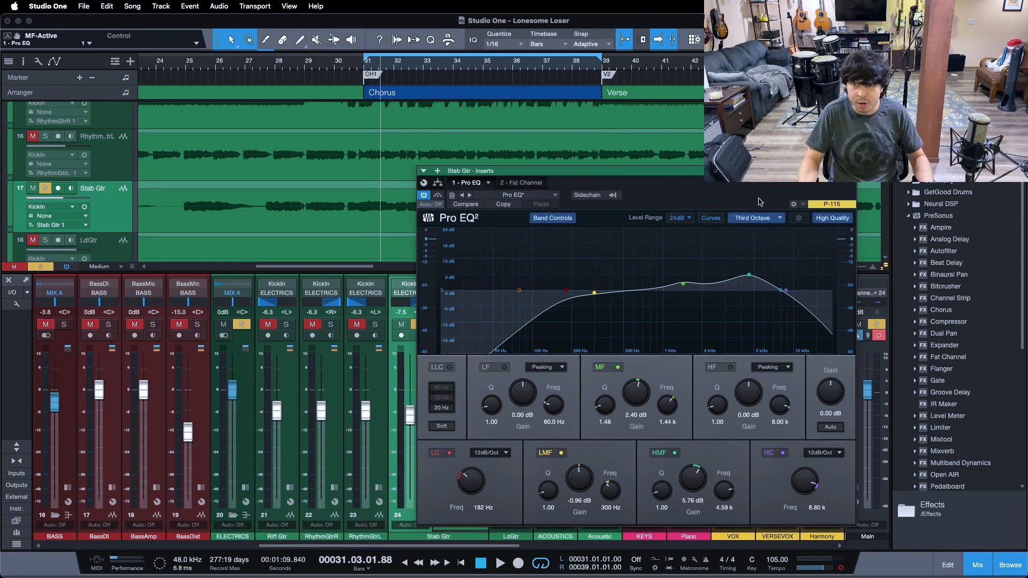
{"action": "left_click", "coordinate": [849, 170]}
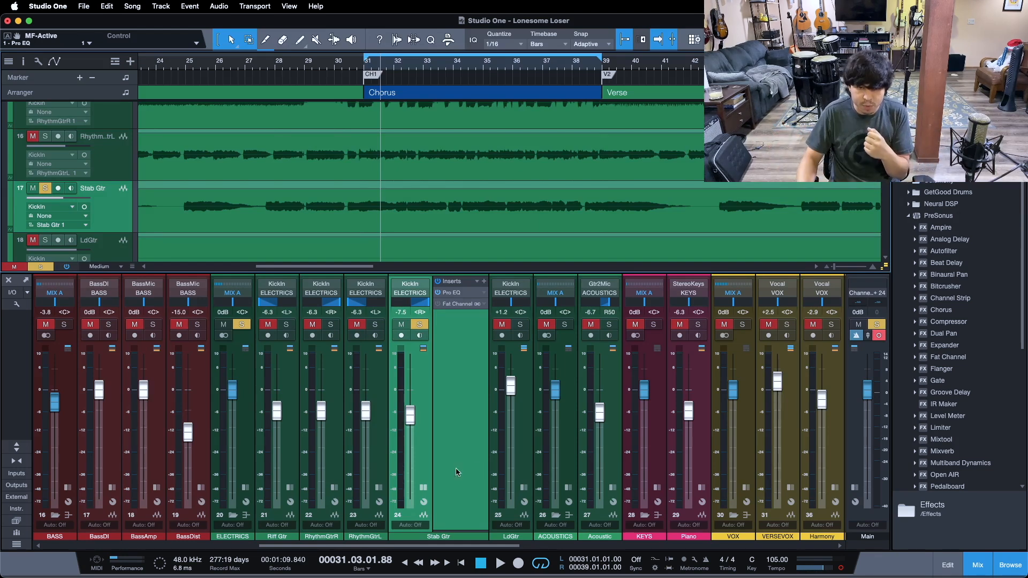
{"action": "left_click", "coordinate": [421, 489]}
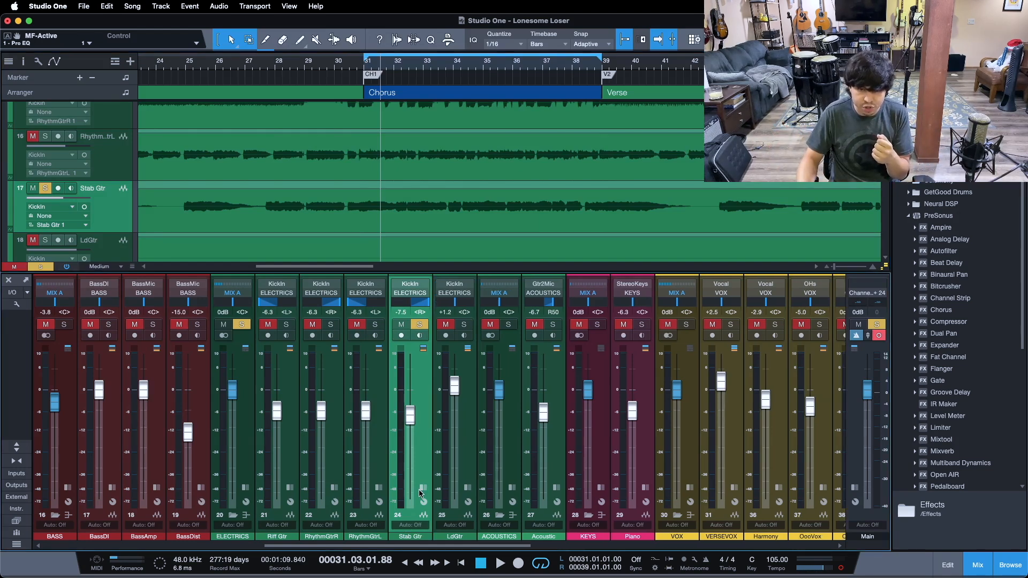
Step: Select the Riff Gtr channel, clear the solo, and expand the console to show every channel's inserts and sends
{"action": "left_click", "coordinate": [286, 461]}
{"action": "key", "text": "shift+s"}
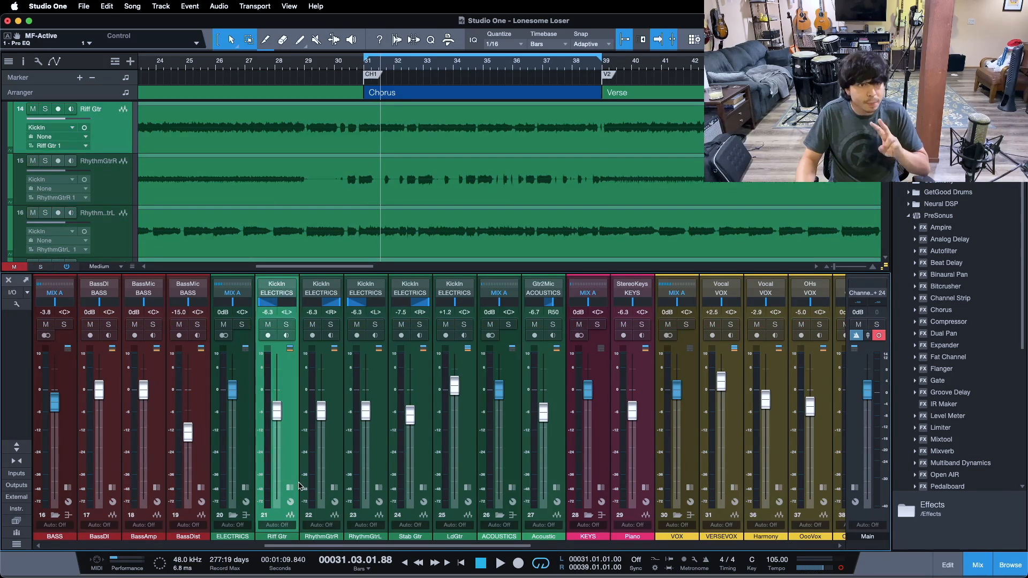
{"action": "left_click", "coordinate": [19, 444]}
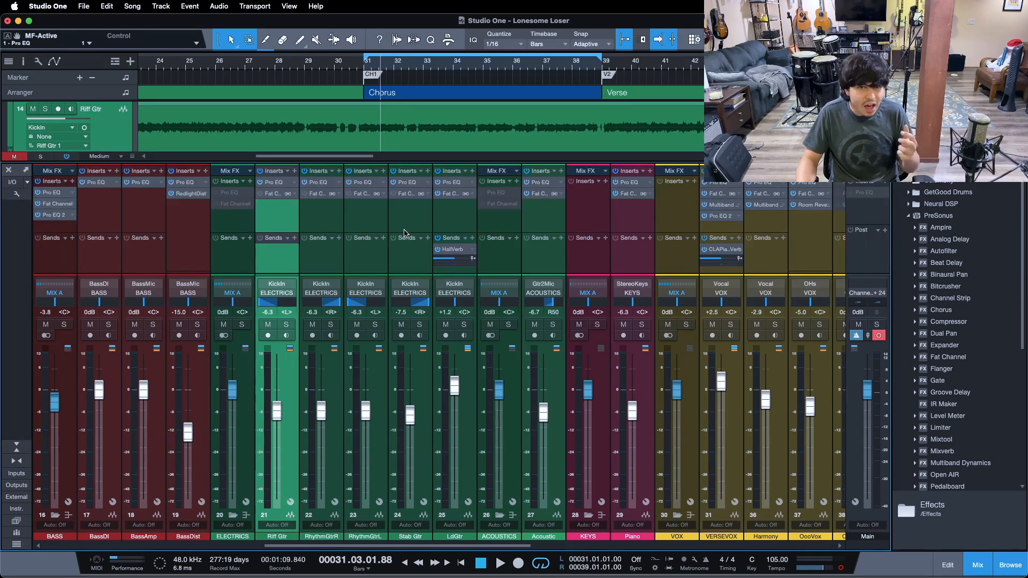
Step: Open the compressor in the Riff Gtr's Fat Channel, move its window clear of the guitar channels, and enable the plug-in
{"action": "left_click", "coordinate": [271, 194]}
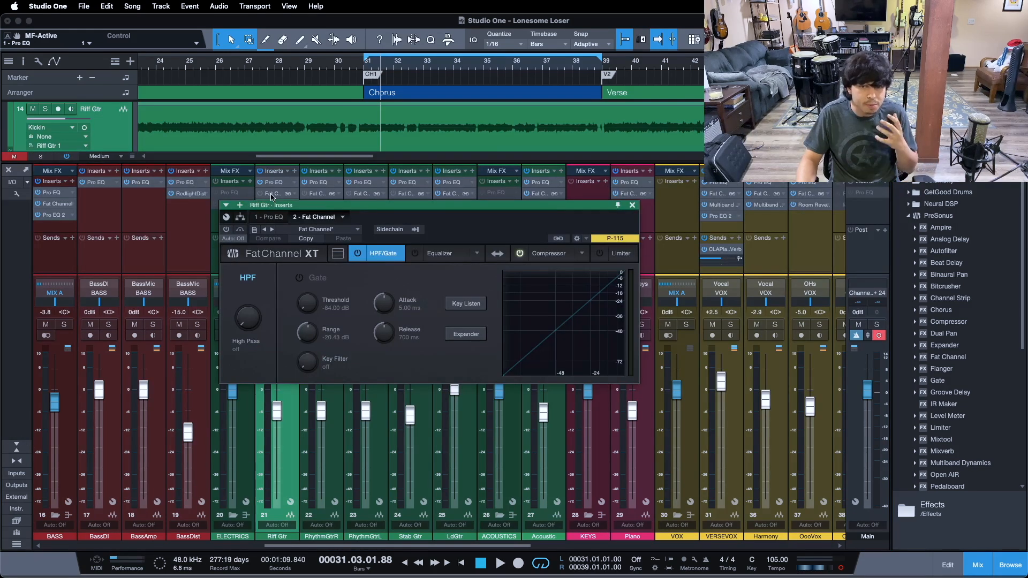
{"action": "left_click", "coordinate": [551, 256]}
{"action": "left_click_drag", "start_coordinate": [493, 239], "coordinate": [673, 305]}
{"action": "left_click", "coordinate": [405, 296]}
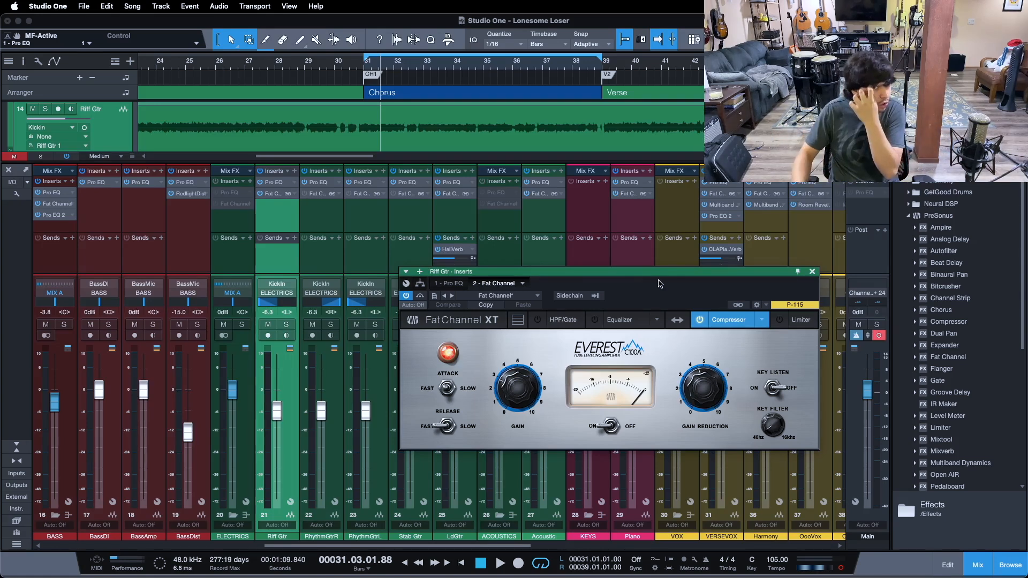
Step: Examine the Fat Channel compressors on the RhythmGtrR, Stab Gtr and LdGtr channels, and close the plug-in window
{"action": "left_click", "coordinate": [316, 194]}
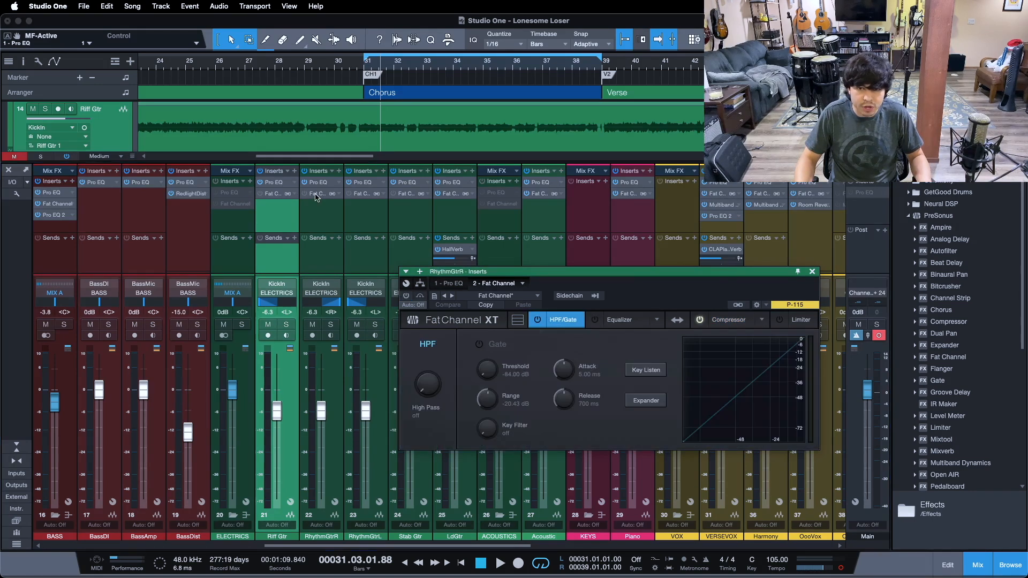
{"action": "left_click", "coordinate": [729, 320]}
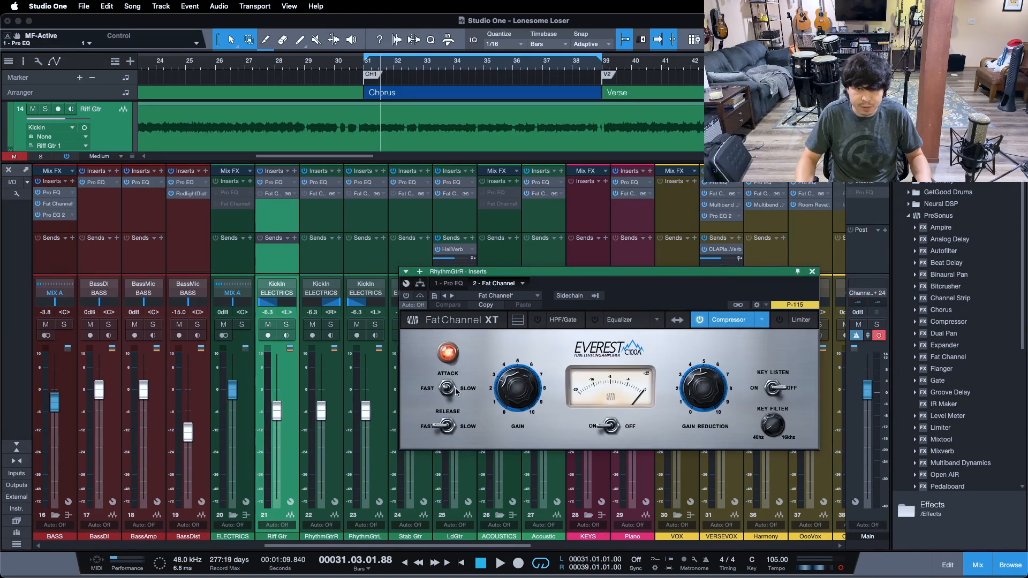
{"action": "left_click", "coordinate": [406, 193]}
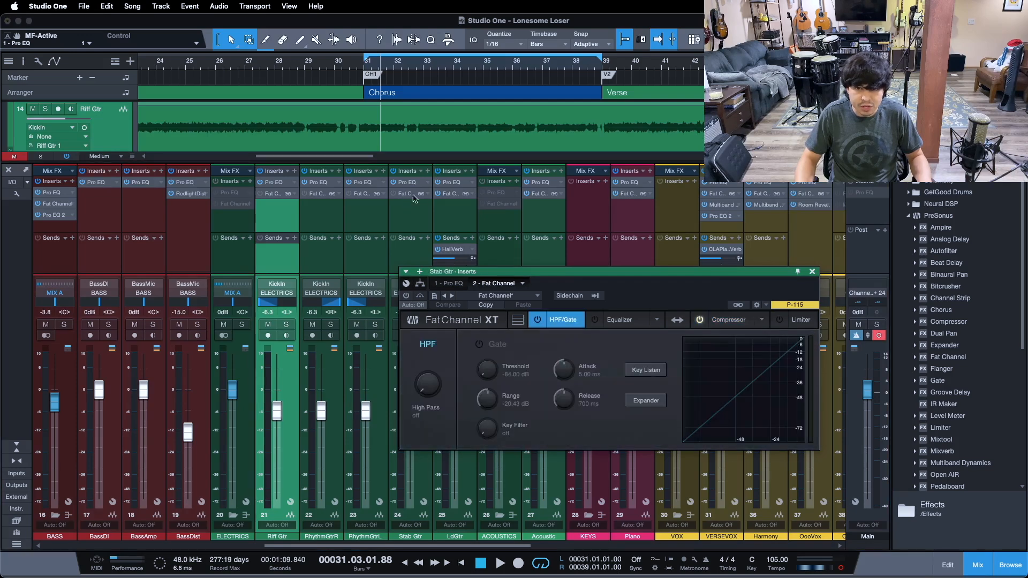
{"action": "left_click", "coordinate": [722, 320]}
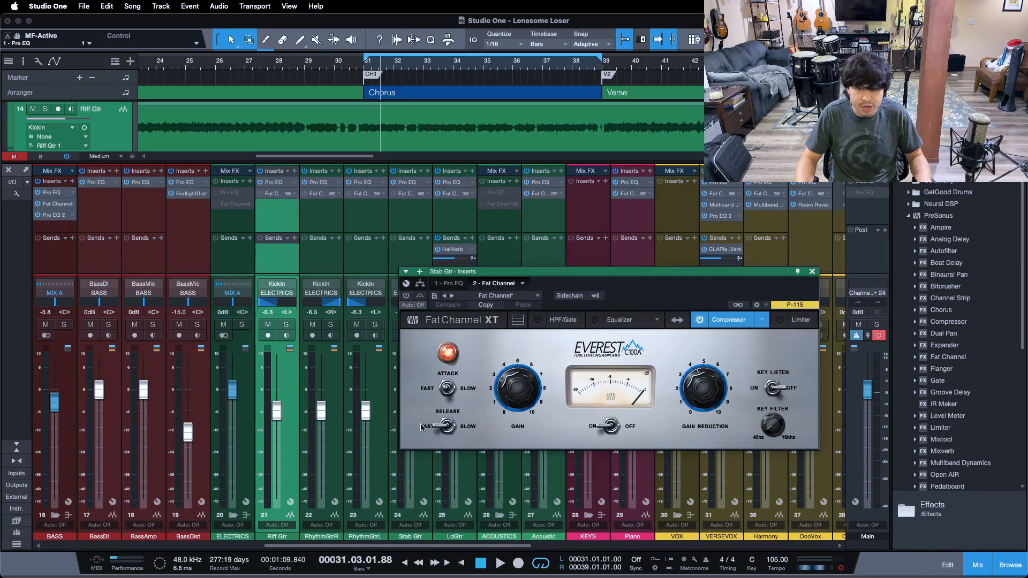
{"action": "left_click", "coordinate": [453, 194]}
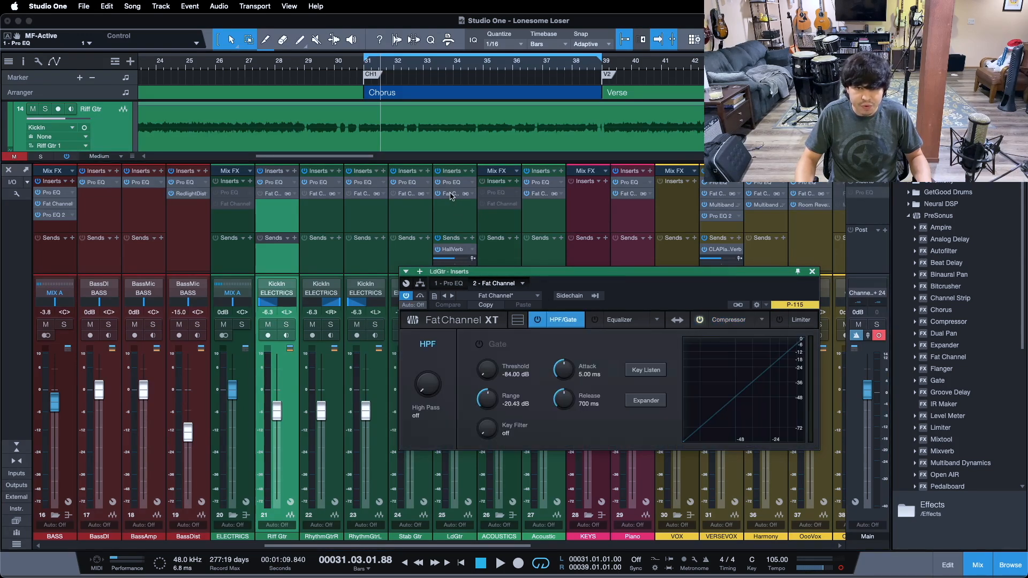
{"action": "left_click", "coordinate": [724, 320]}
{"action": "left_click", "coordinate": [813, 272]}
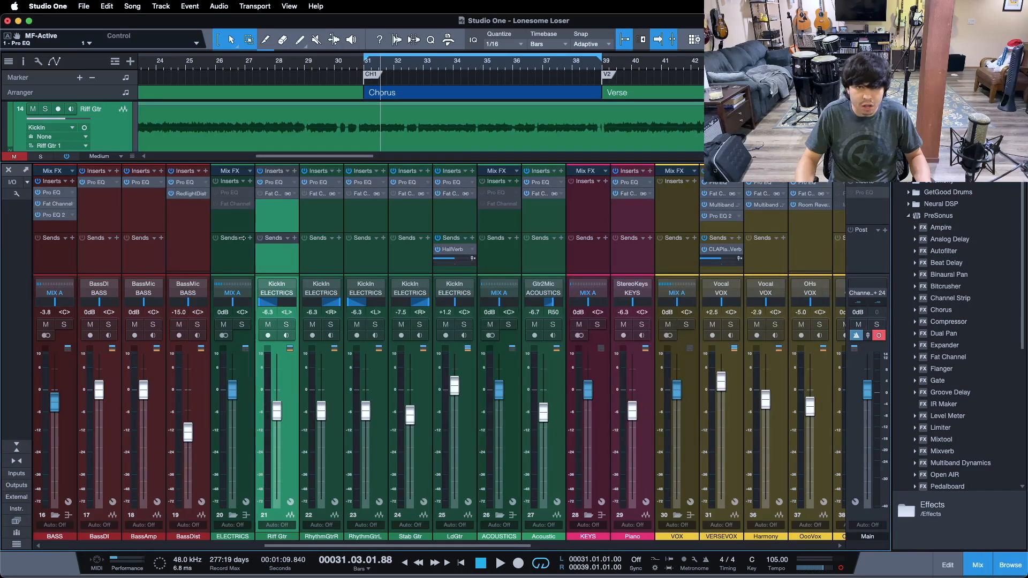
Step: Select the Riff Gtr through Stab Gtr channels, return the playhead to bar 31, and solo the four guitars
{"action": "left_click", "coordinate": [413, 226], "text": "shift"}
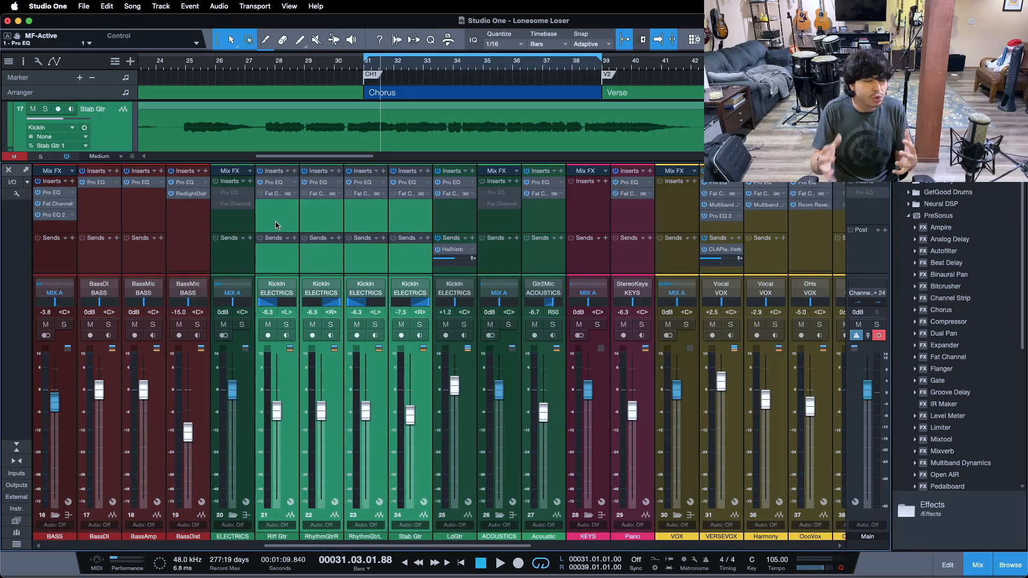
{"action": "key", "text": "KP_1"}
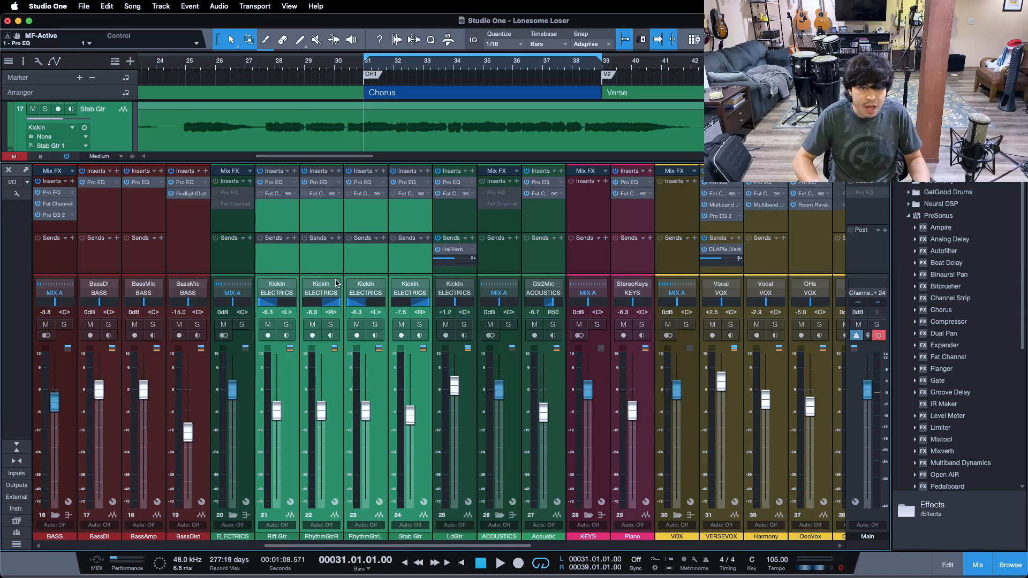
{"action": "left_click", "coordinate": [287, 324]}
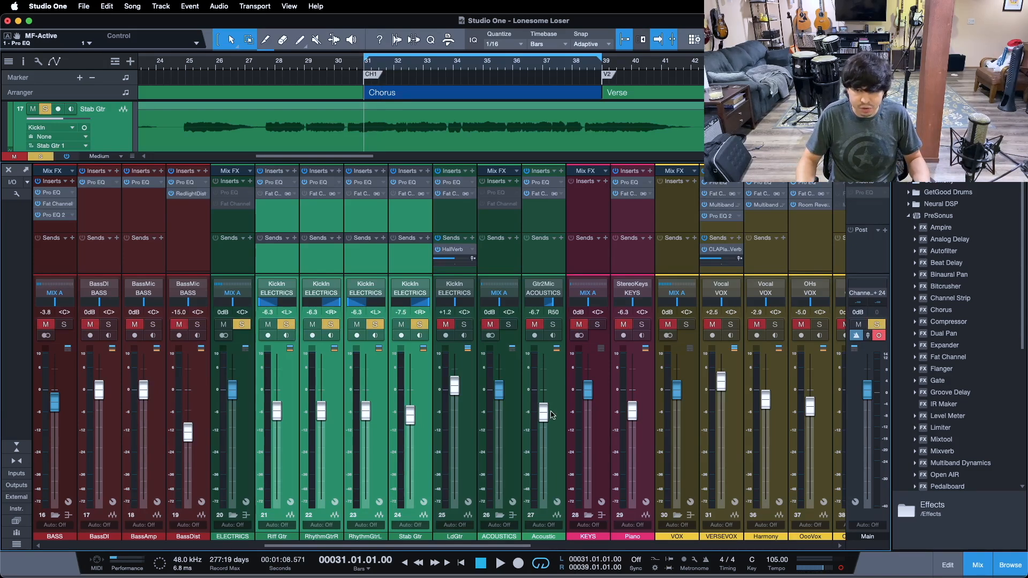
Step: Switch the main output from mono to stereo and play the chorus with the four soloed guitar tracks in view
{"action": "left_click", "coordinate": [841, 570]}
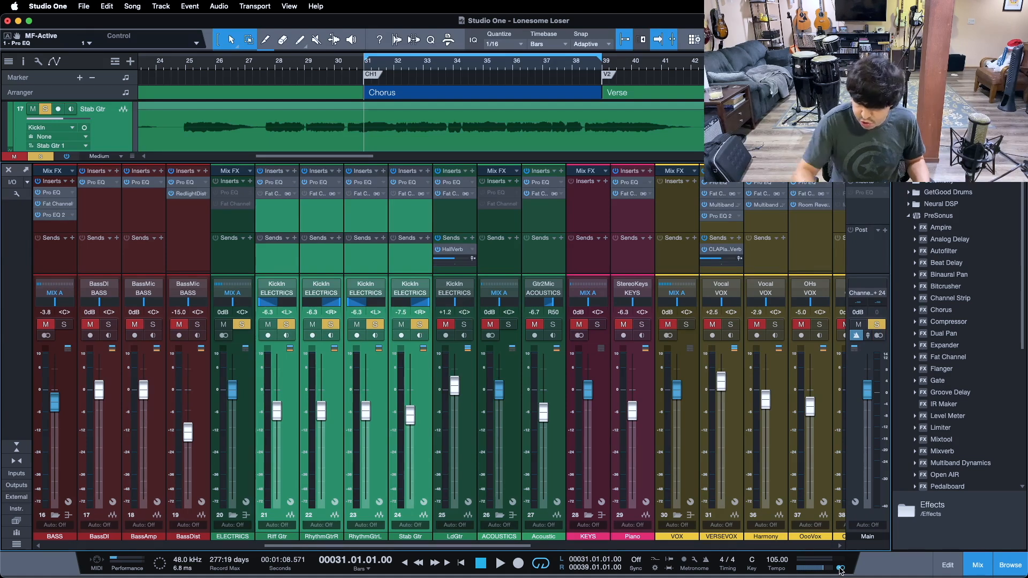
{"action": "key", "text": "space"}
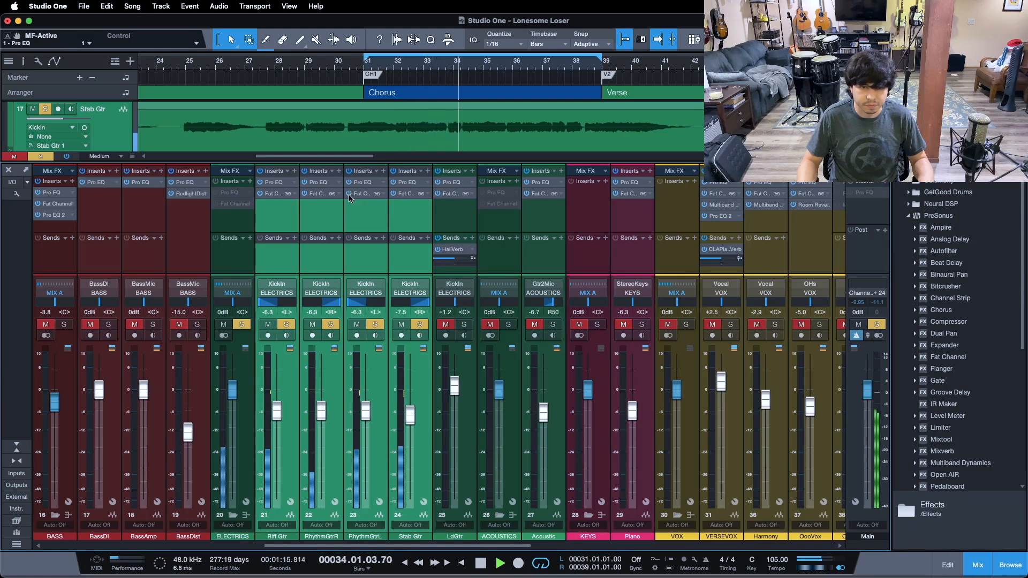
{"action": "left_click", "coordinate": [16, 446]}
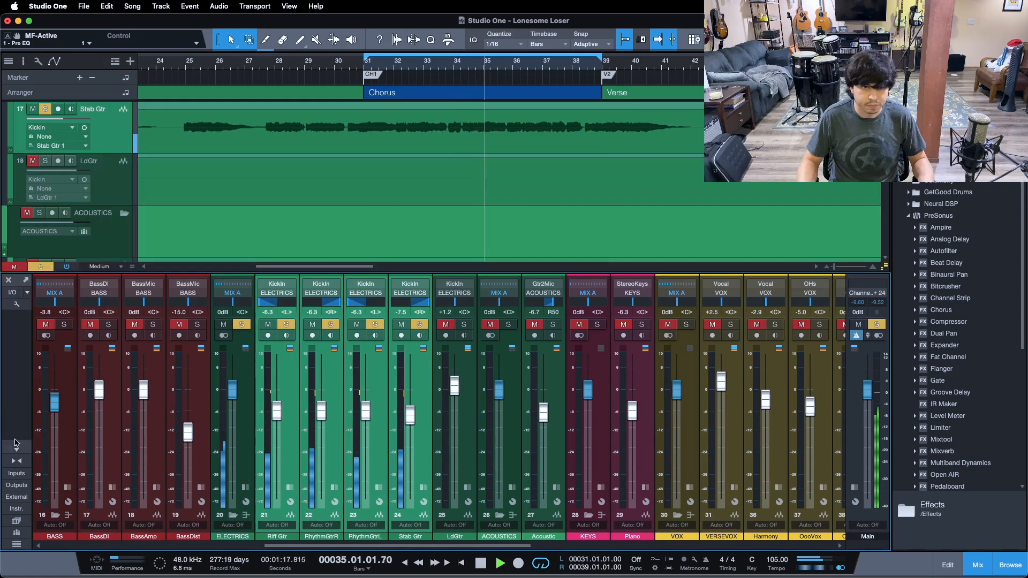
{"action": "scroll", "coordinate": [600, 174], "scroll_direction": "up", "scroll_amount": 3}
{"action": "scroll", "coordinate": [601, 174], "scroll_direction": "down", "scroll_amount": 1}
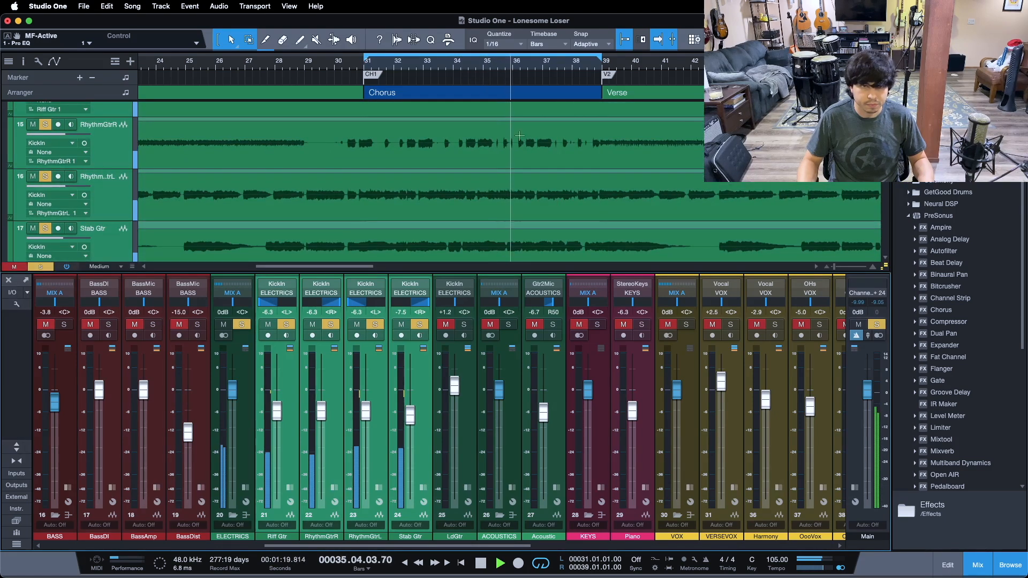
{"action": "left_click", "coordinate": [988, 572]}
{"action": "scroll", "coordinate": [595, 324], "scroll_direction": "up", "scroll_amount": 4}
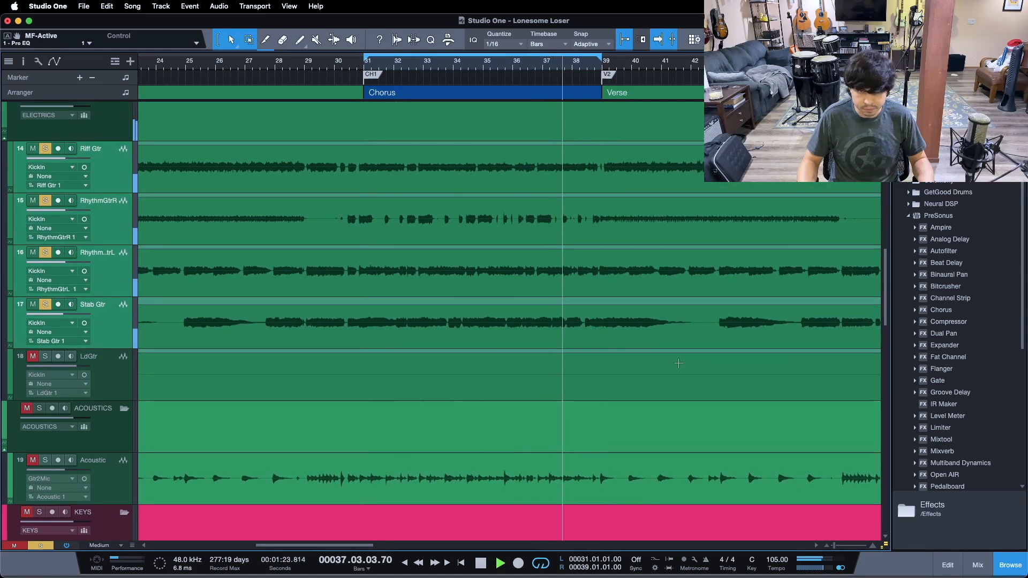
Step: Reopen the console with its inserts and sends expanded during playback, and stop the playback
{"action": "left_click", "coordinate": [971, 566]}
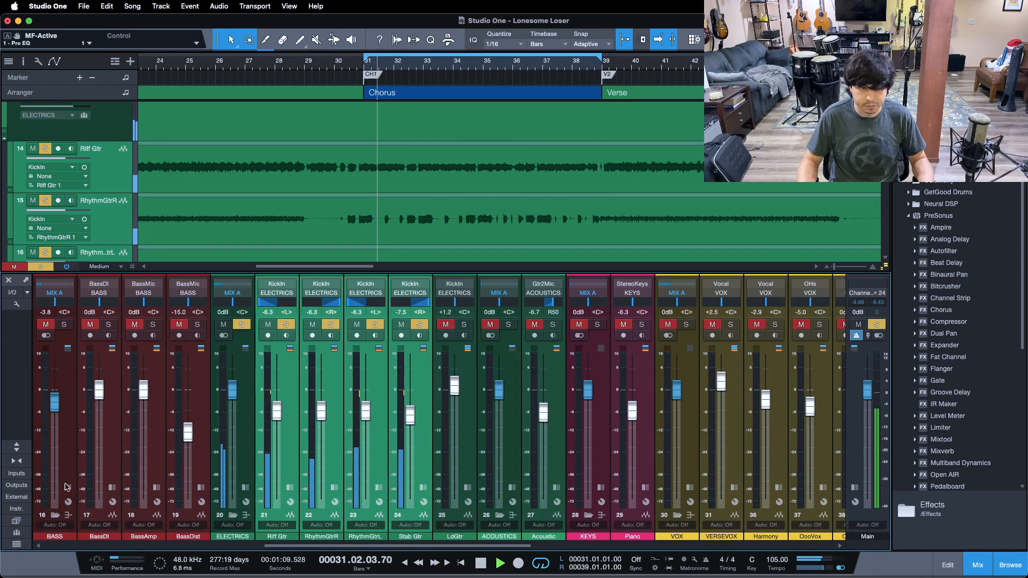
{"action": "left_click", "coordinate": [17, 447]}
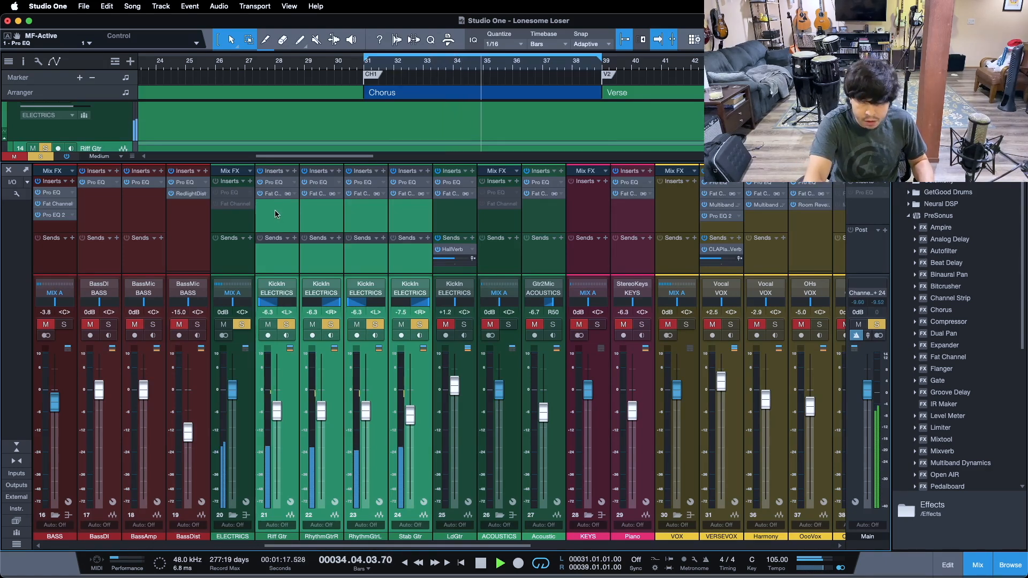
{"action": "key", "text": "space"}
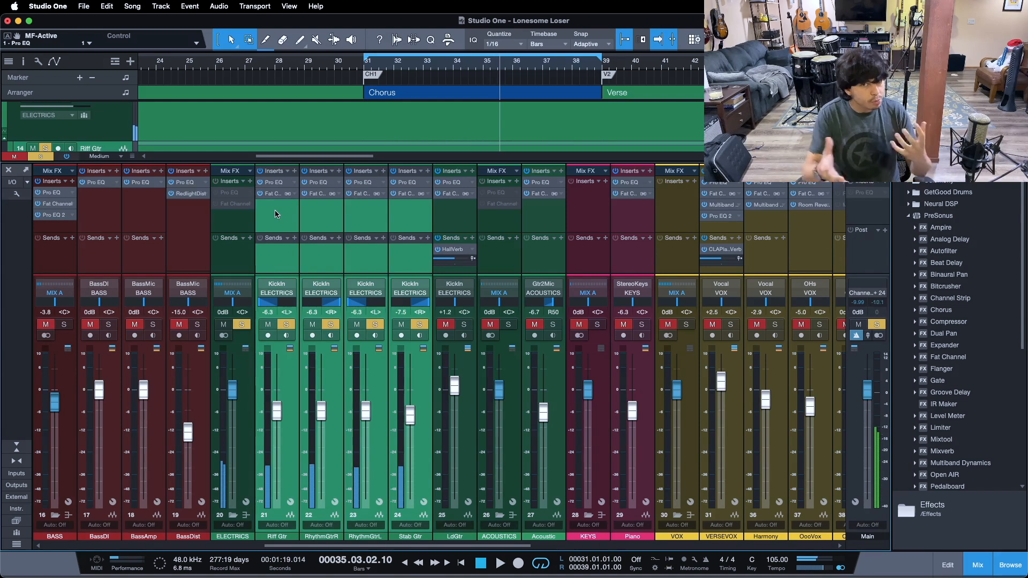
Step: Hide the console and examine the electric guitar tracks across the song's sections, ending on the Chorus at bar 31
{"action": "left_click", "coordinate": [14, 445]}
{"action": "left_click", "coordinate": [977, 566]}
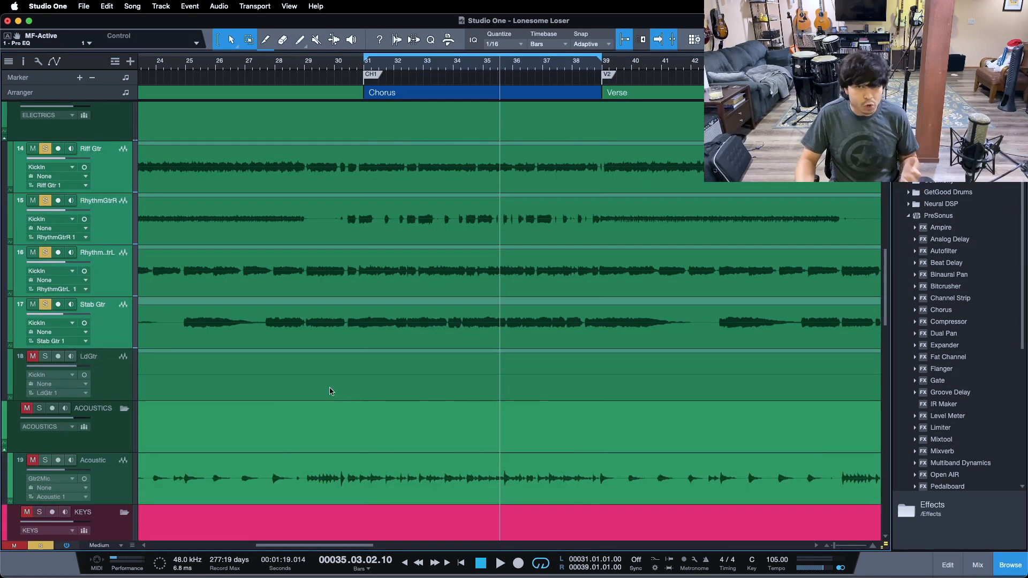
{"action": "scroll", "coordinate": [331, 391], "scroll_direction": "up", "scroll_amount": 1}
{"action": "left_click_drag", "start_coordinate": [417, 63], "coordinate": [436, 44]}
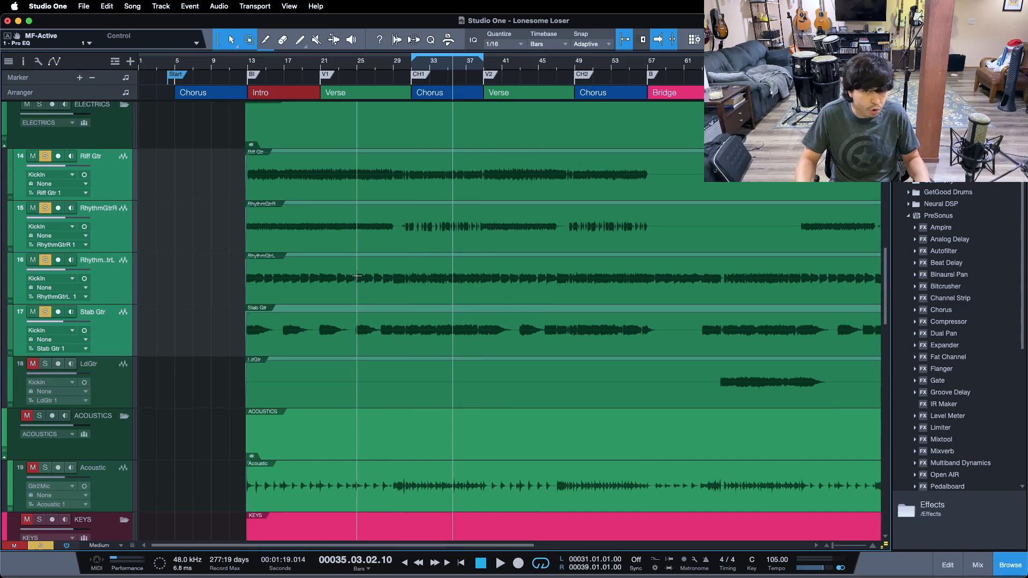
{"action": "scroll", "coordinate": [602, 340], "scroll_direction": "up", "scroll_amount": 1}
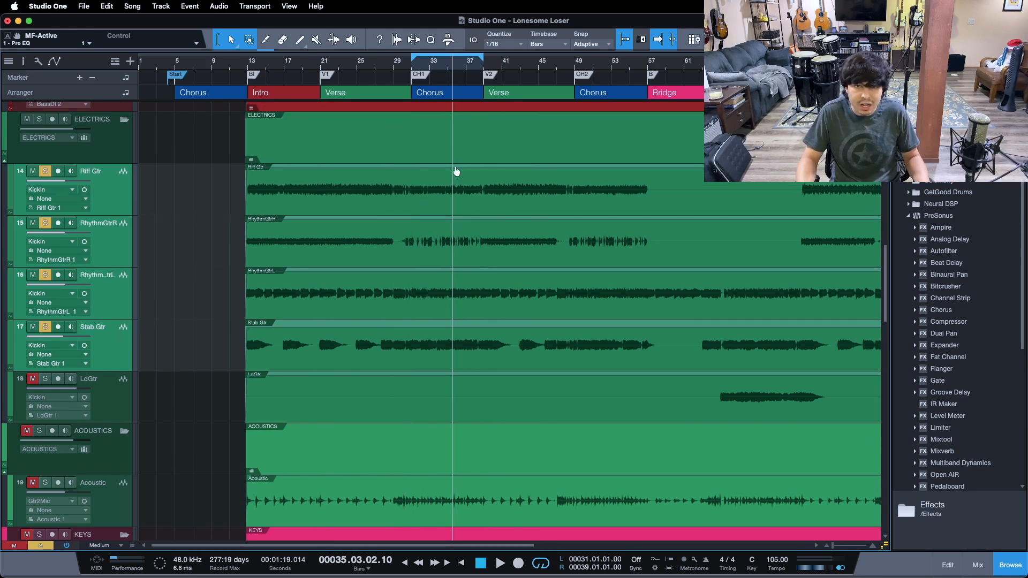
{"action": "left_click_drag", "start_coordinate": [446, 70], "coordinate": [470, 101]}
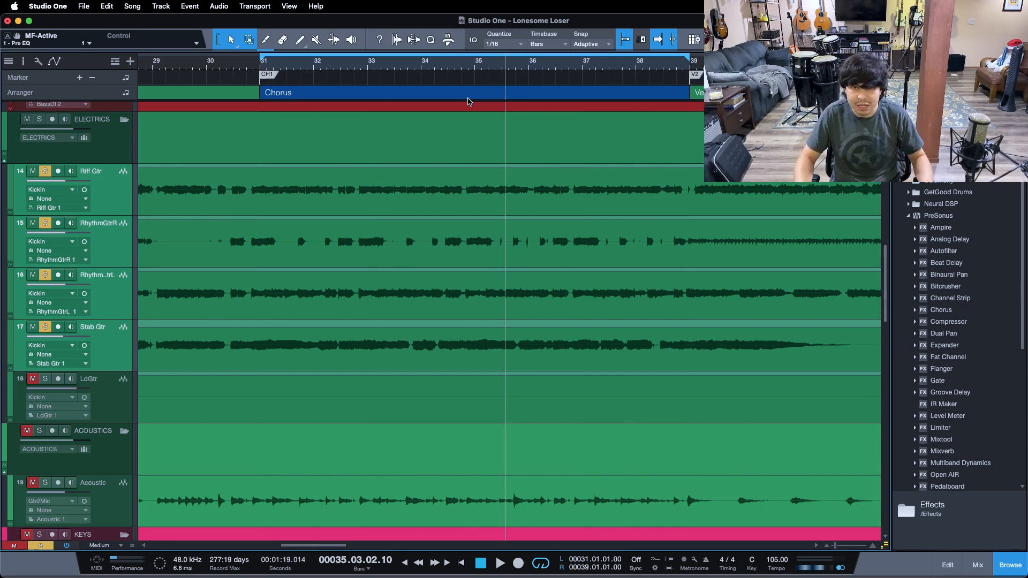
Step: Reopen the console, select only the Riff Gtr channel, and view the RhythmGtrR, RhythmGtrL and Stab Gtr waveforms
{"action": "left_click", "coordinate": [976, 567]}
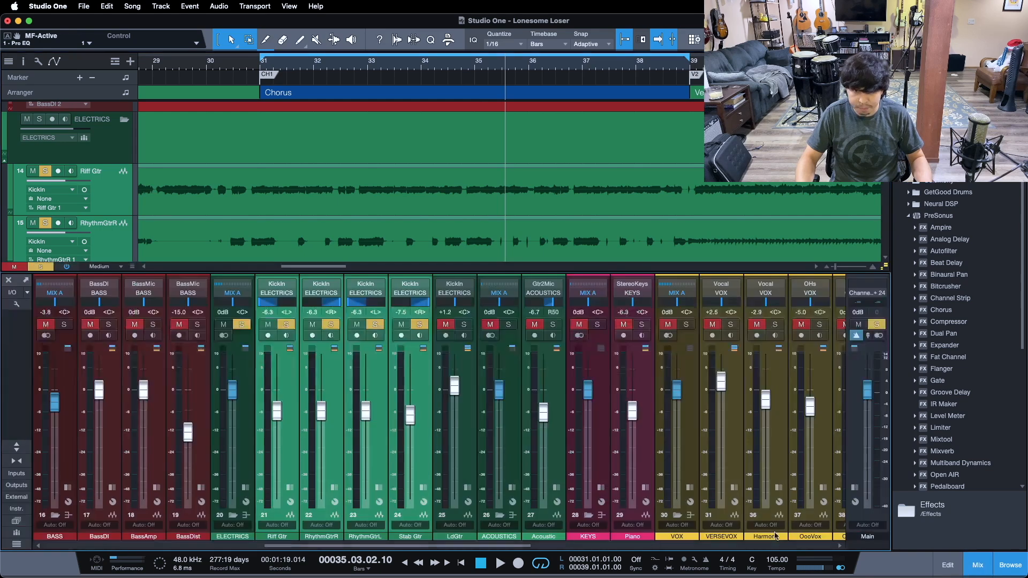
{"action": "left_click", "coordinate": [288, 437]}
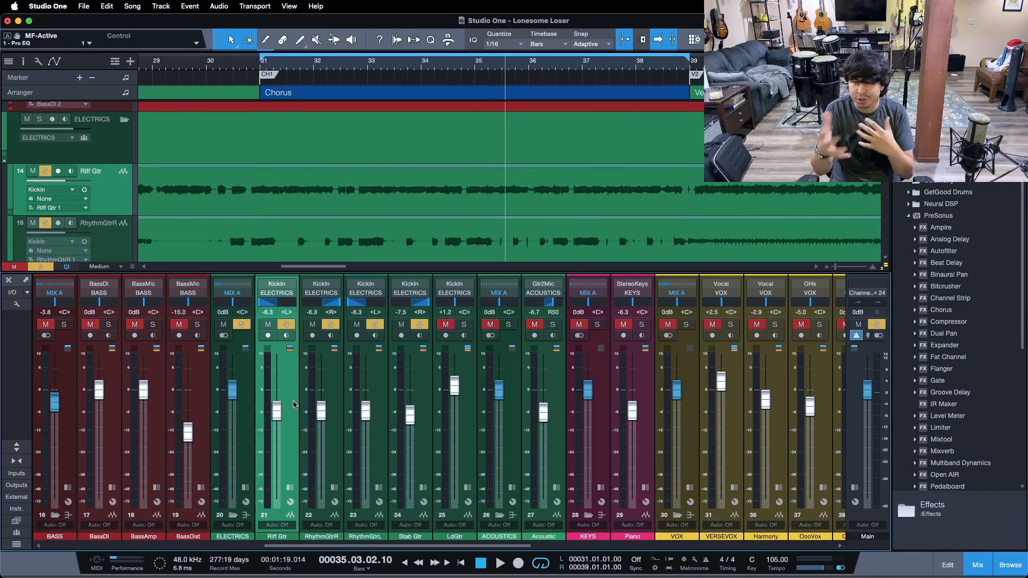
{"action": "scroll", "coordinate": [501, 193], "scroll_direction": "down", "scroll_amount": 5}
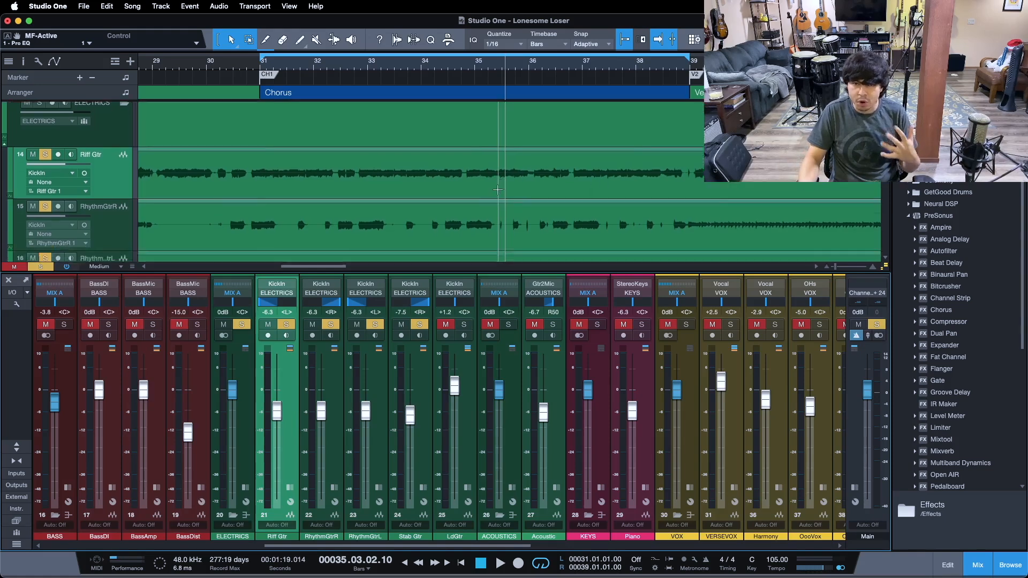
{"action": "scroll", "coordinate": [497, 190], "scroll_direction": "down", "scroll_amount": 1}
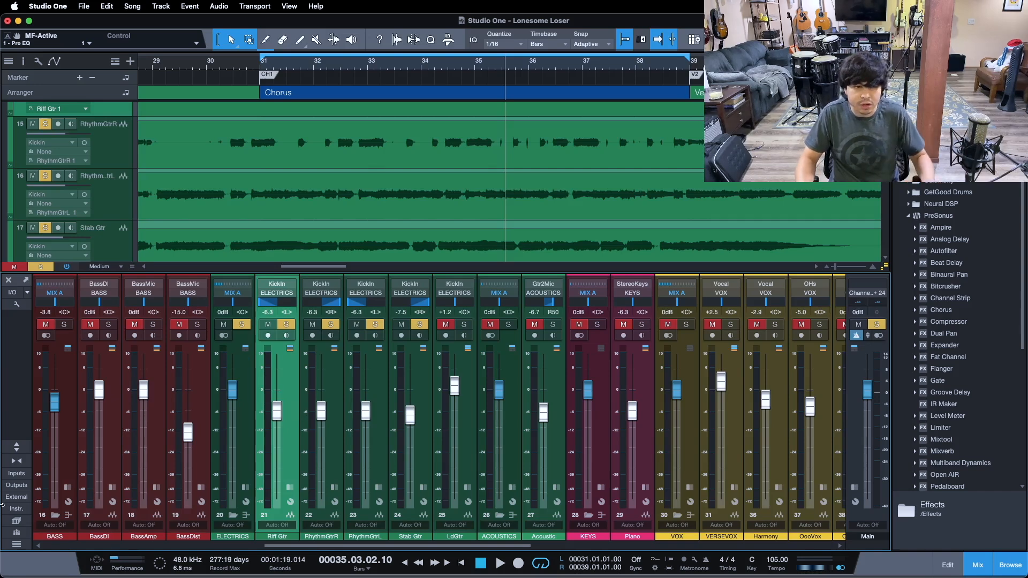
Step: Expand the console inserts, examine the compressor in the Stab Gtr's Fat Channel, and close the plug-in window
{"action": "left_click", "coordinate": [15, 446]}
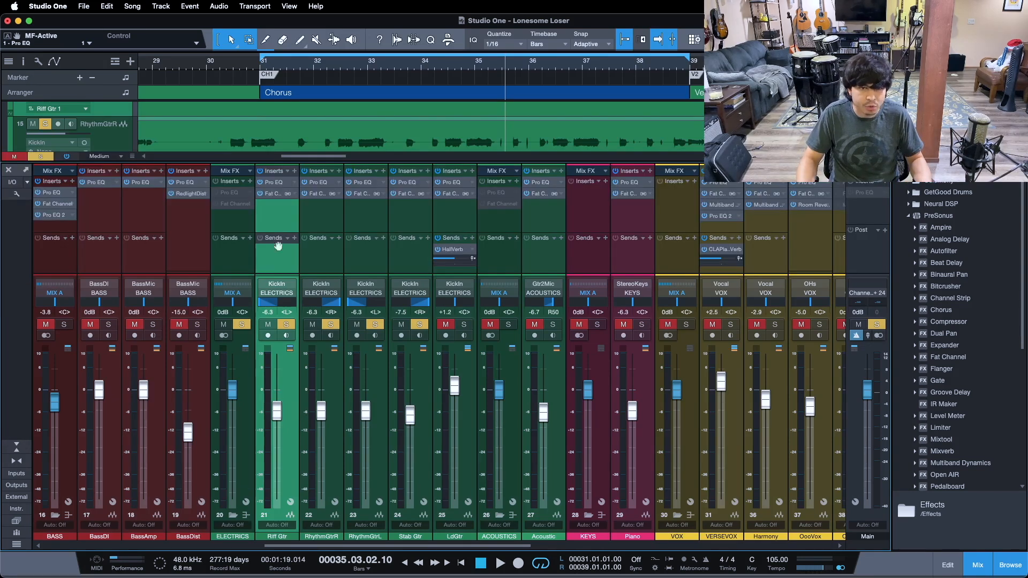
{"action": "left_click", "coordinate": [410, 194]}
{"action": "left_click_drag", "start_coordinate": [673, 298], "coordinate": [643, 320]}
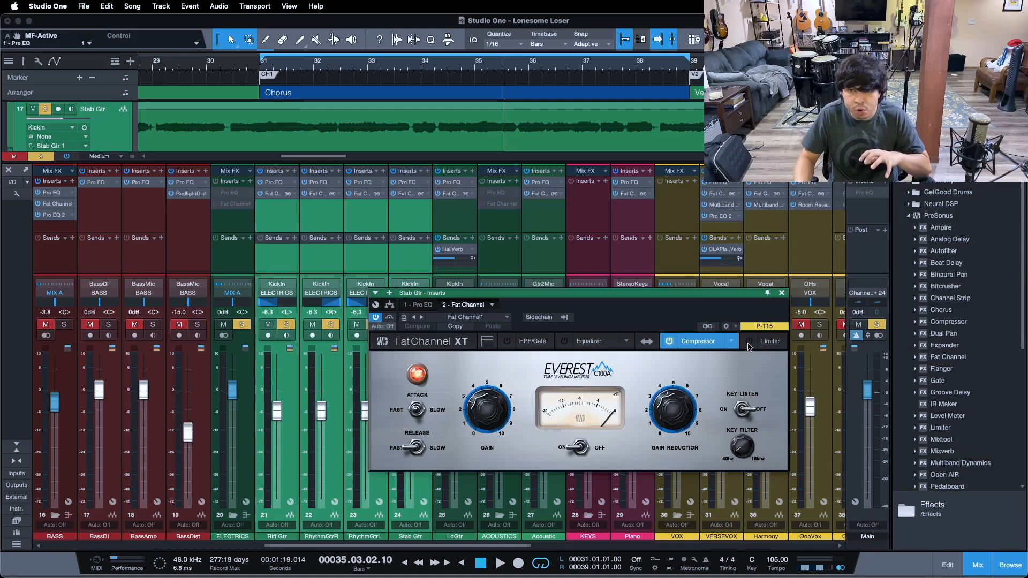
{"action": "left_click", "coordinate": [782, 294]}
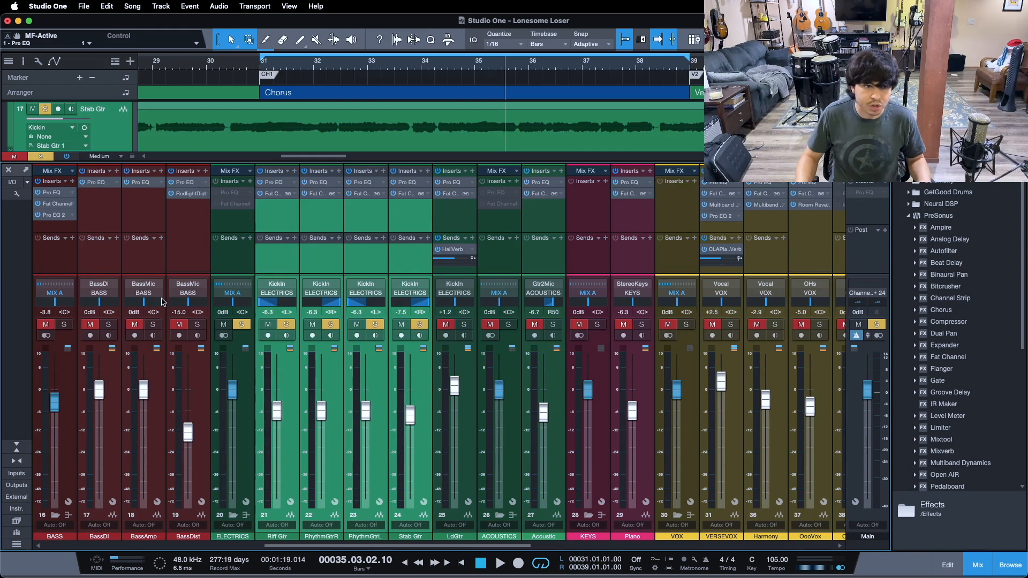
Step: Play the four soloed guitars from bar 31 to hear them in stereo, and stop playback
{"action": "key", "text": "space"}
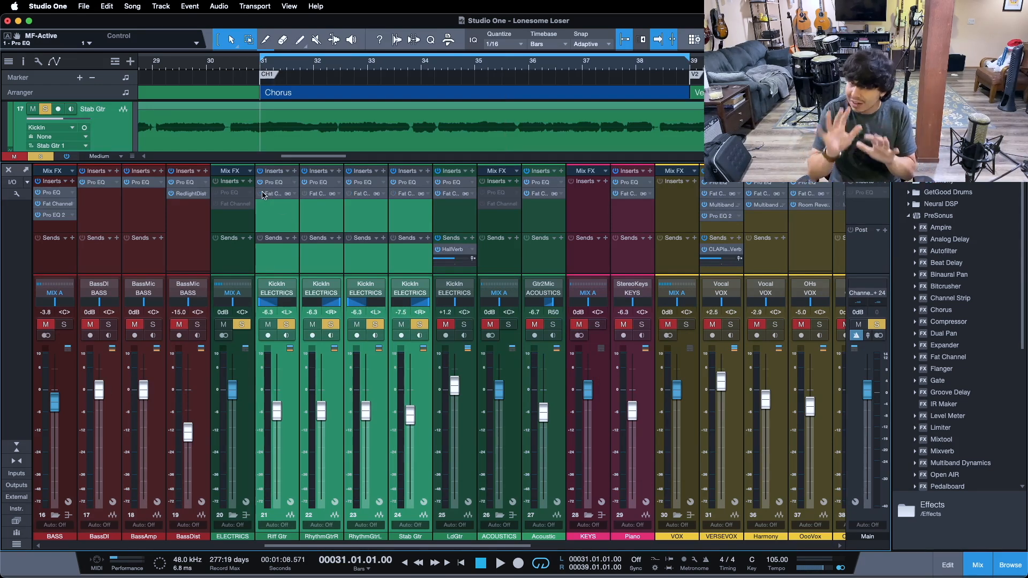
{"action": "key", "text": "space"}
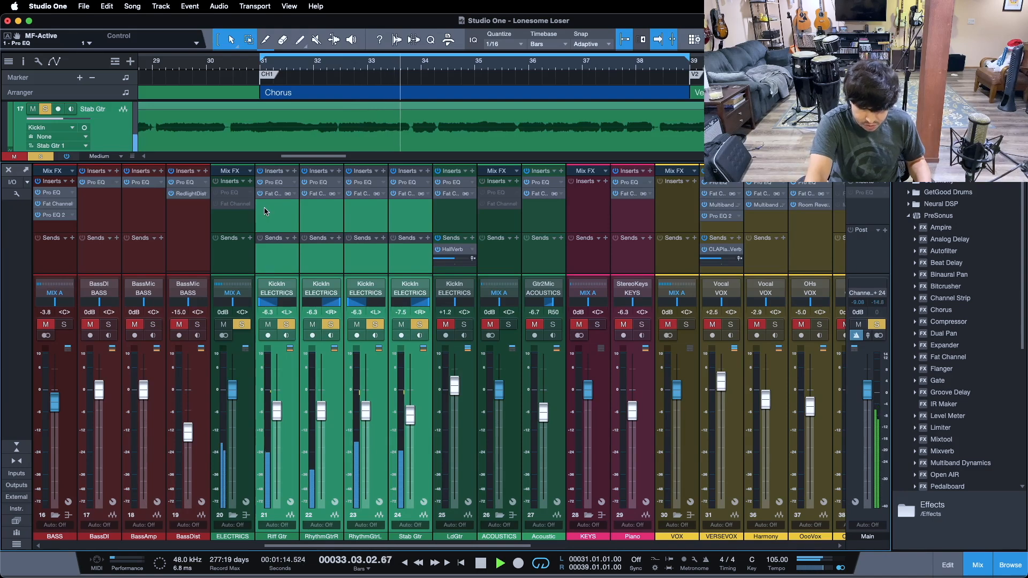
{"action": "key", "text": "space"}
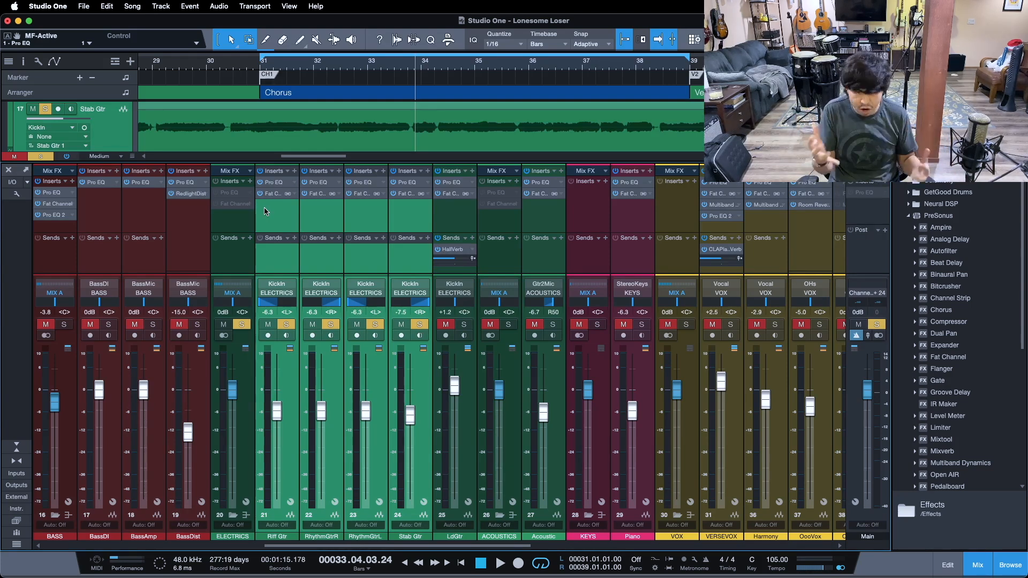
Step: Clear the guitars' solo, keep the console inserts expanded, and return the playhead to bar 31
{"action": "left_click", "coordinate": [16, 447]}
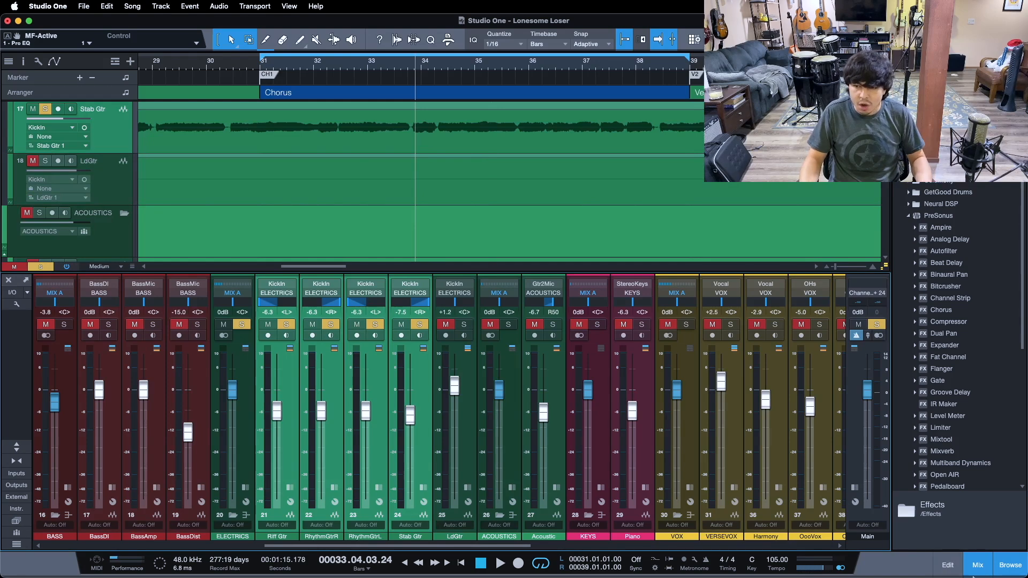
{"action": "key", "text": "shift+s"}
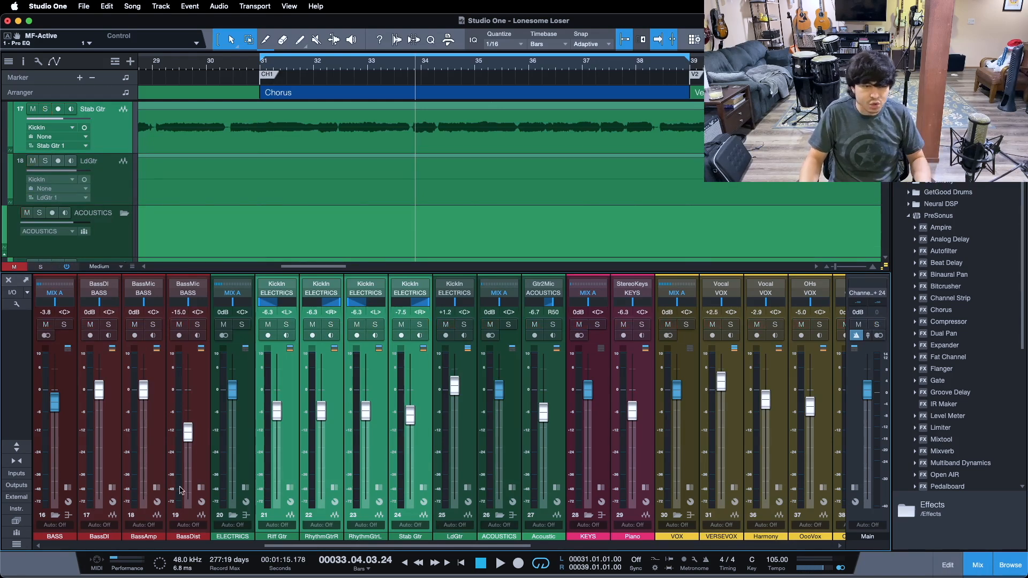
{"action": "left_click", "coordinate": [18, 447]}
{"action": "key", "text": "KP_1"}
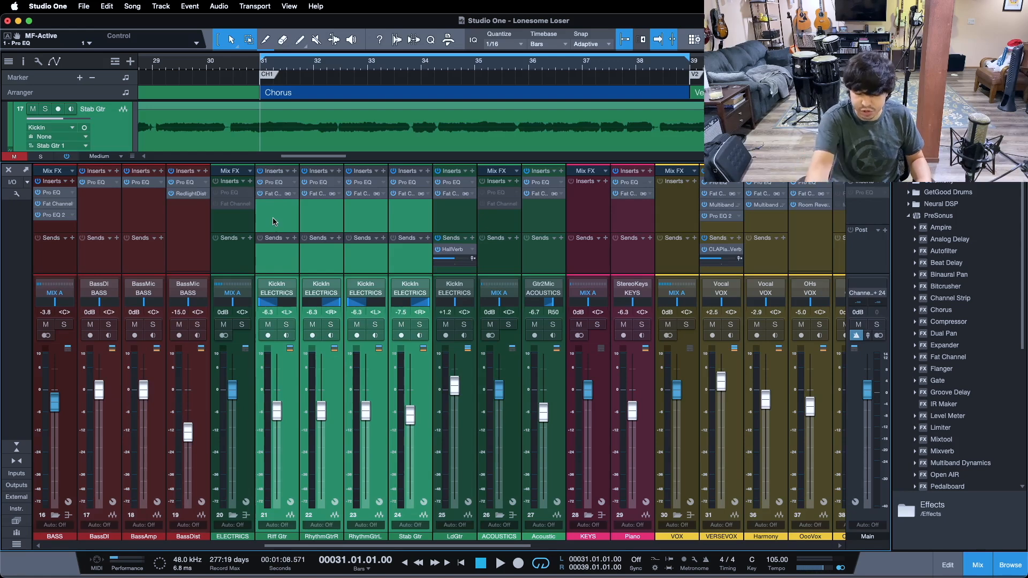
Step: Play the full mix from bar 31, solo the four selected electric guitars during playback, and stop
{"action": "key", "text": "space"}
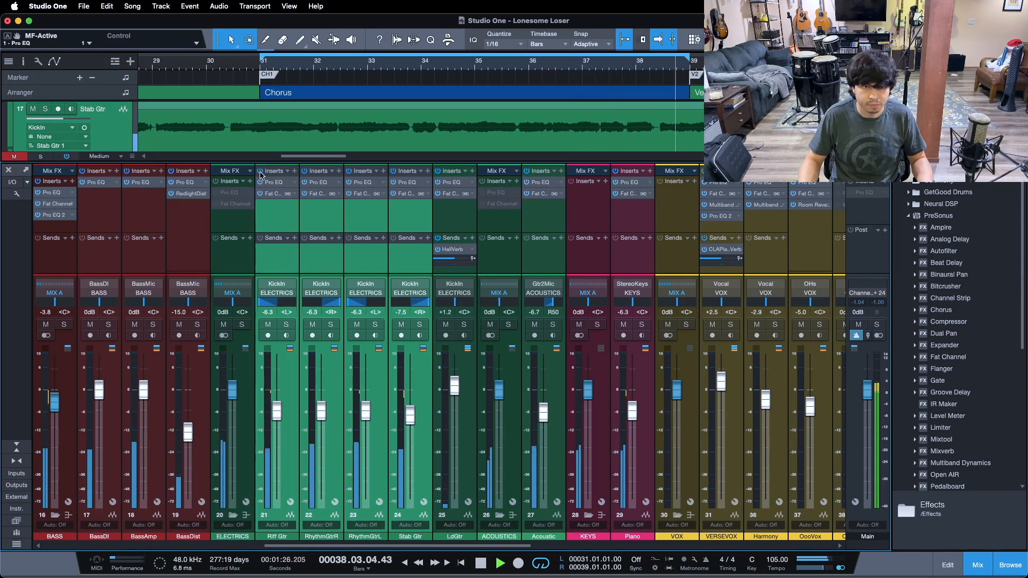
{"action": "left_click", "coordinate": [286, 324]}
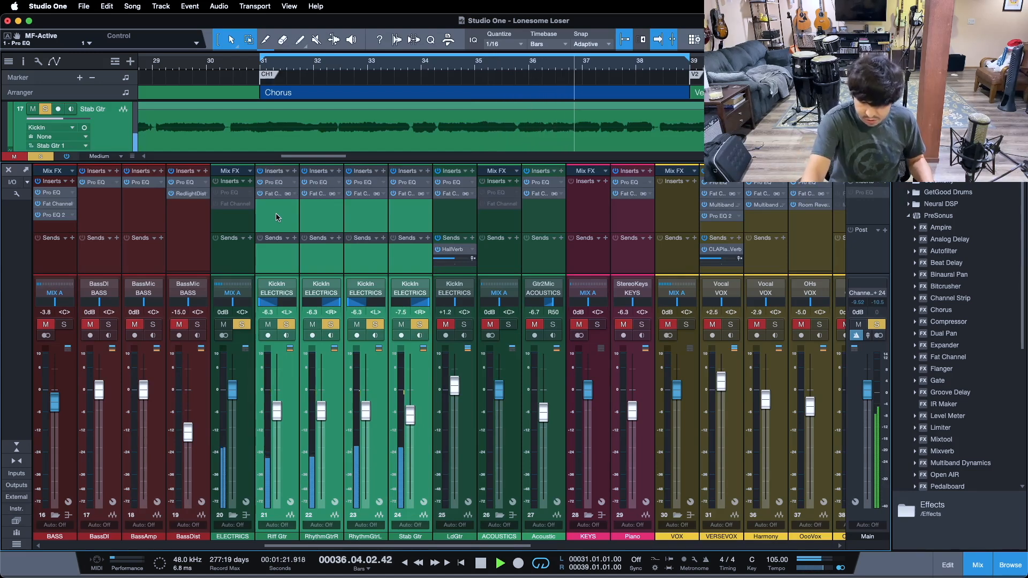
{"action": "key", "text": "space"}
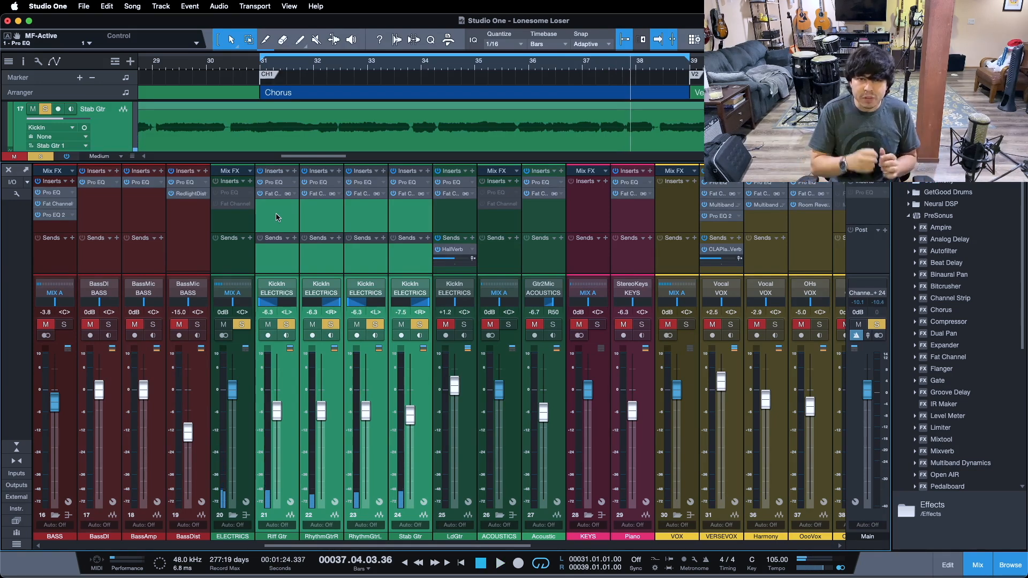